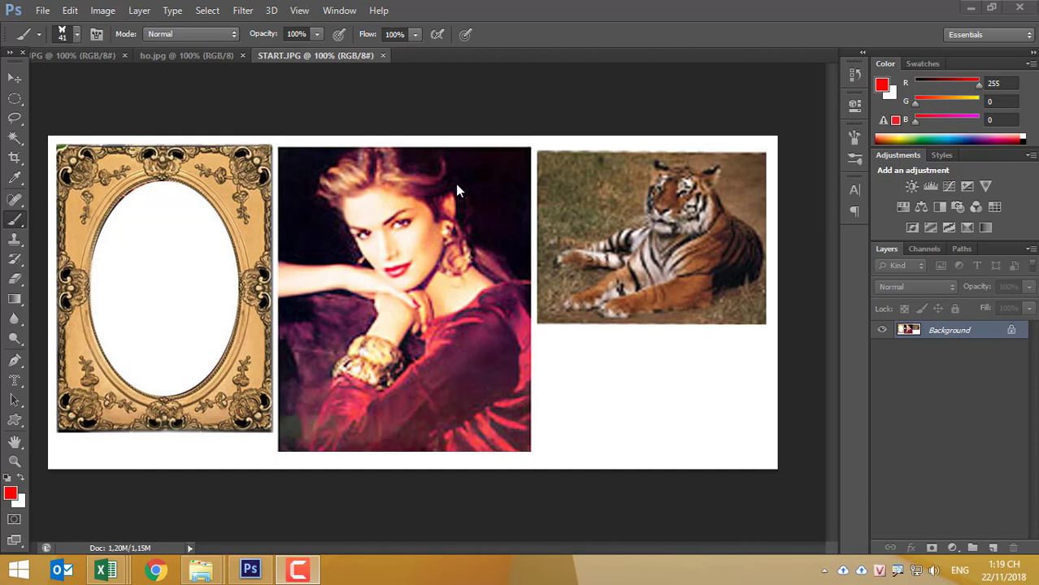
Compare the START.JPG source images with the finished composite, ending on the composite with the Move tool.
click(91, 55)
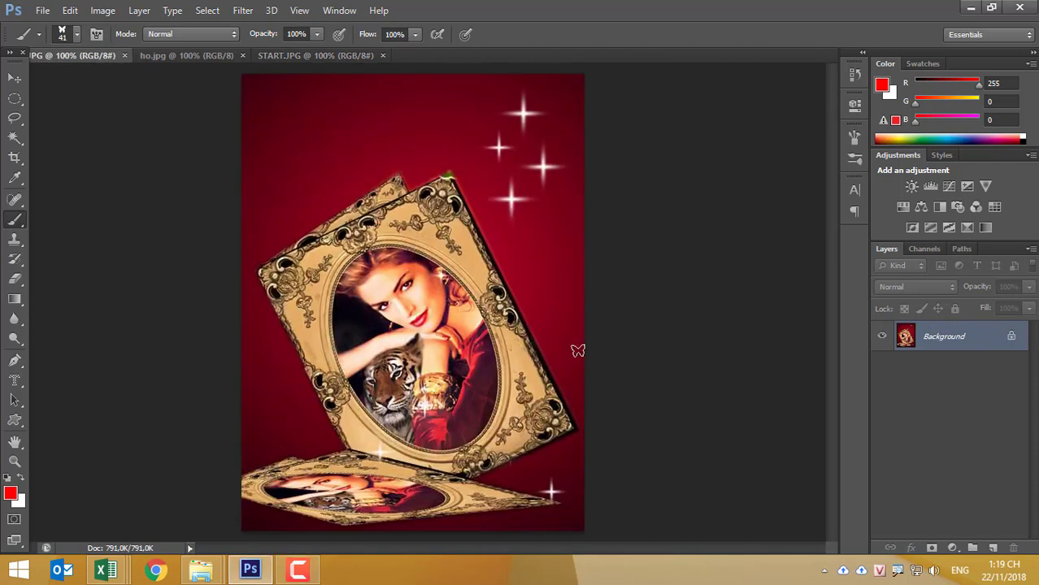
click(274, 57)
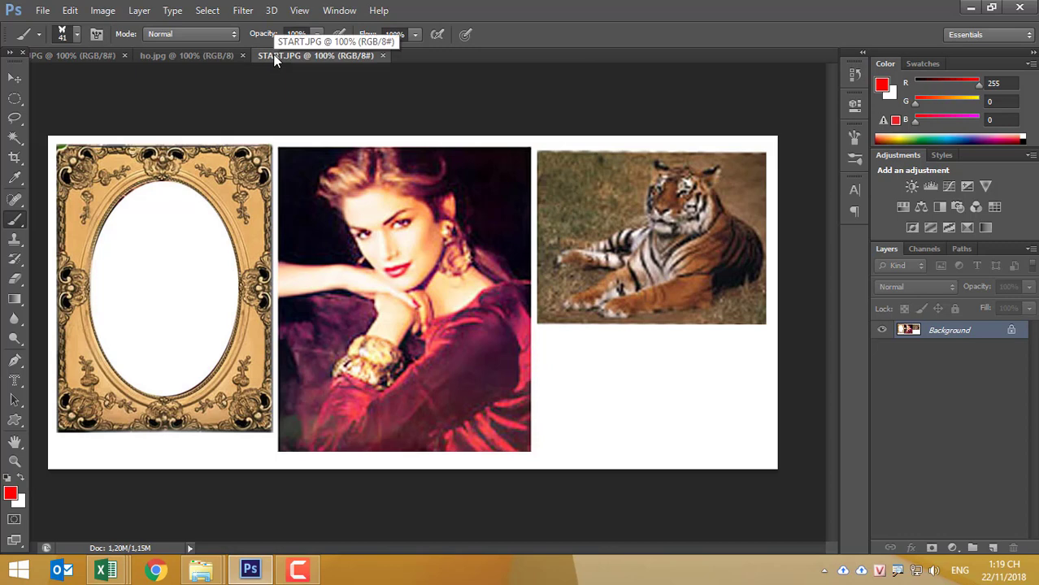
click(68, 58)
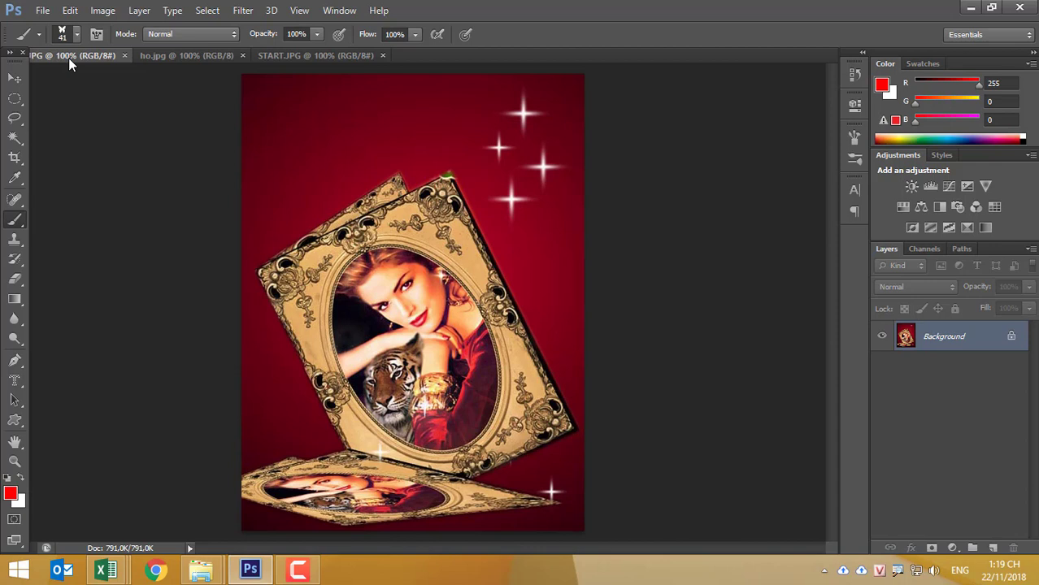
click(322, 55)
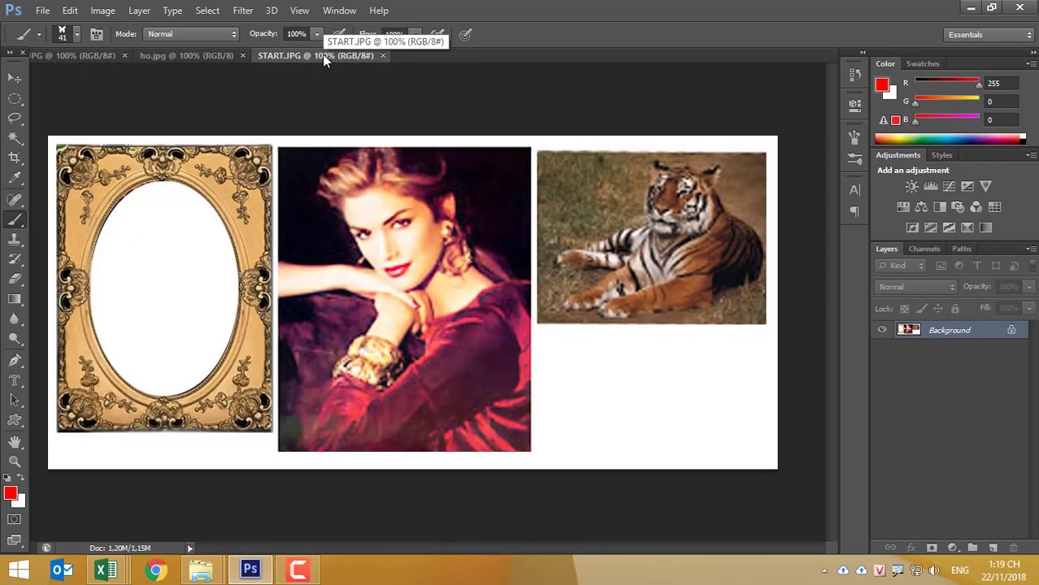
click(79, 57)
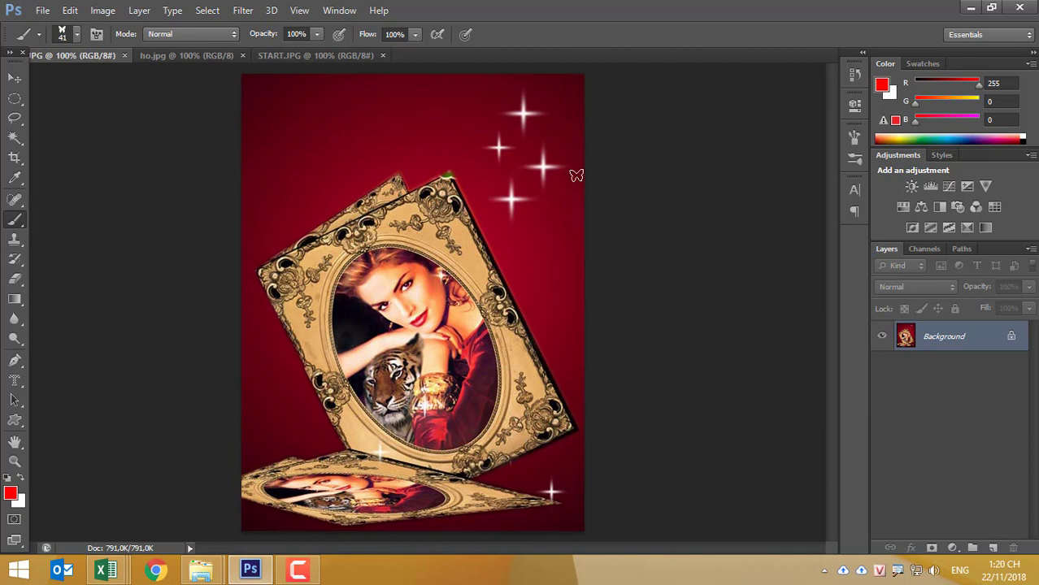
click(16, 78)
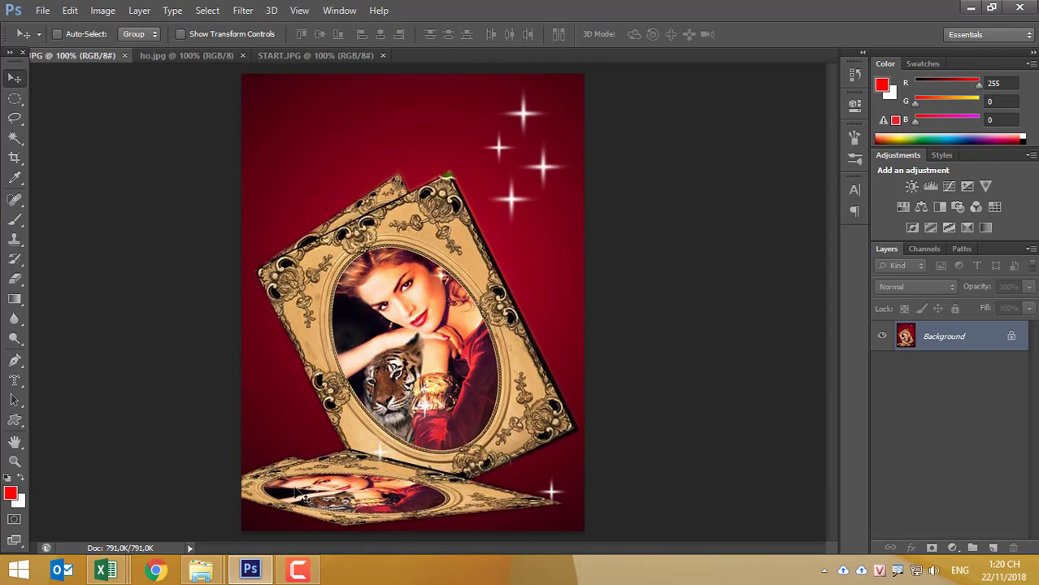
Create a new document with the END.JPG size preset and add an empty layer.
key(ctrl+n)
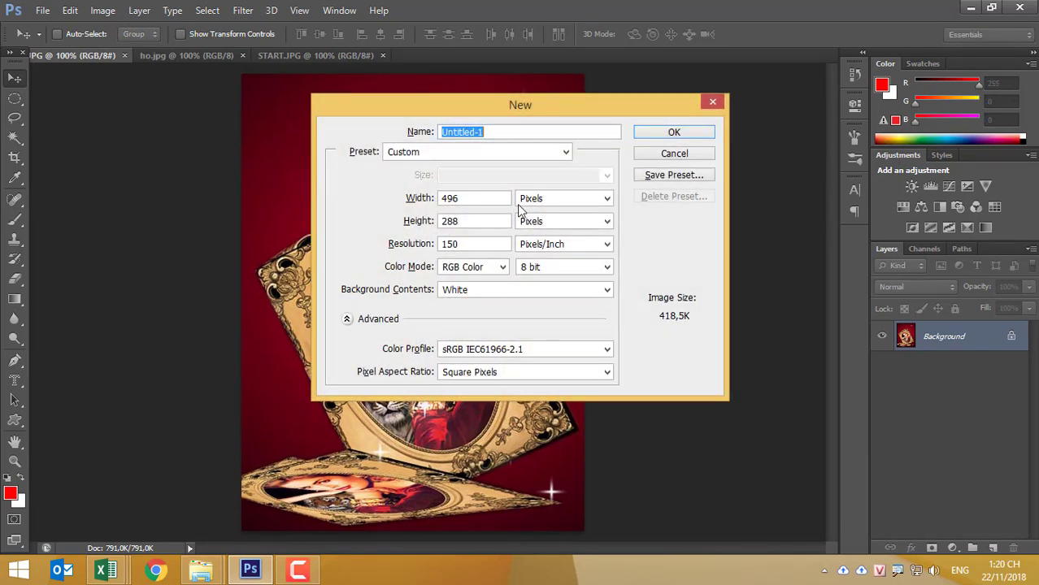
click(499, 154)
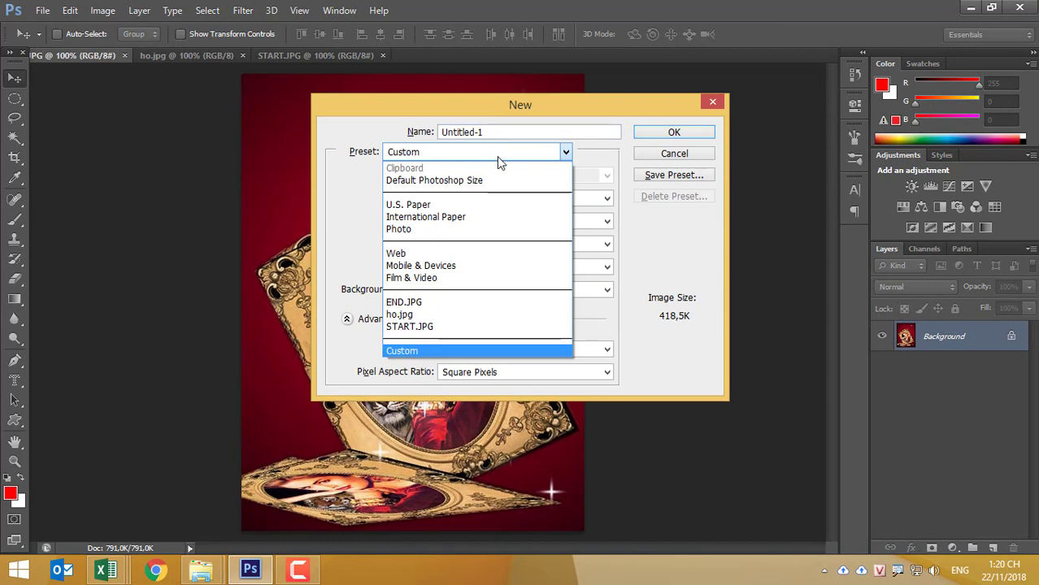
click(439, 301)
click(654, 133)
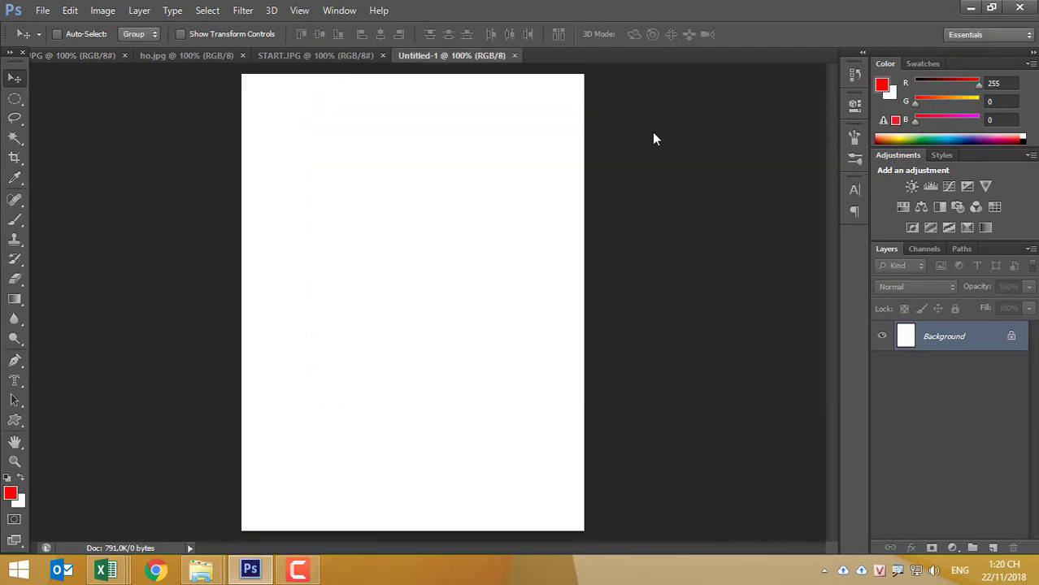
click(992, 548)
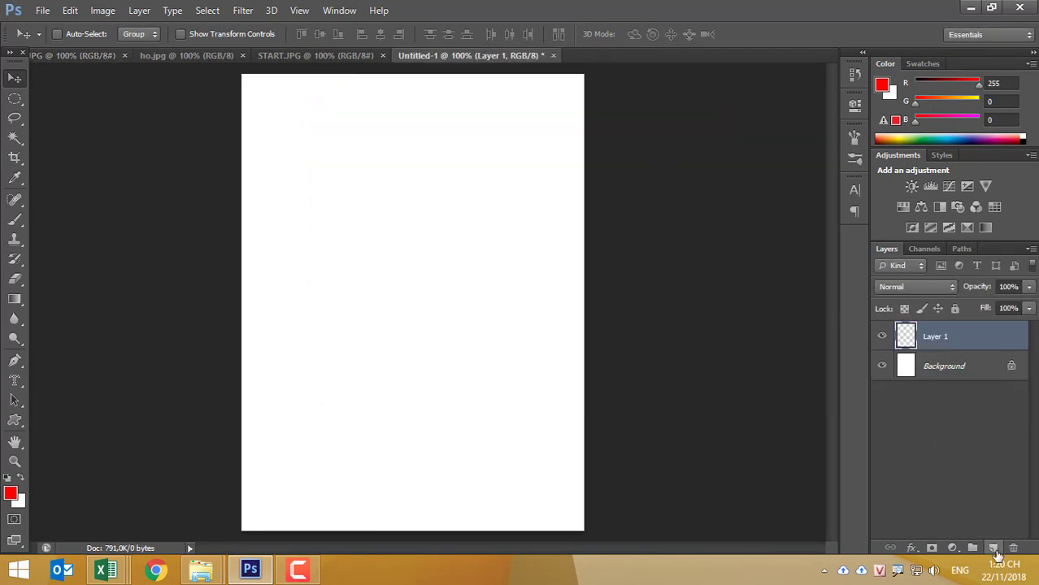
Set the foreground colour to dark red 33000b and the background to bright red d10f36.
click(80, 55)
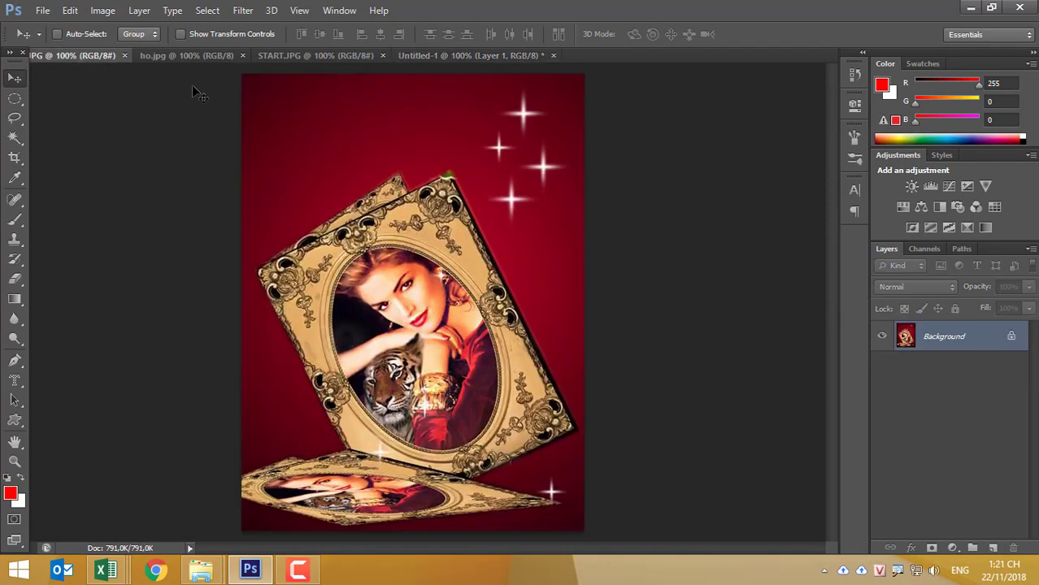
click(11, 494)
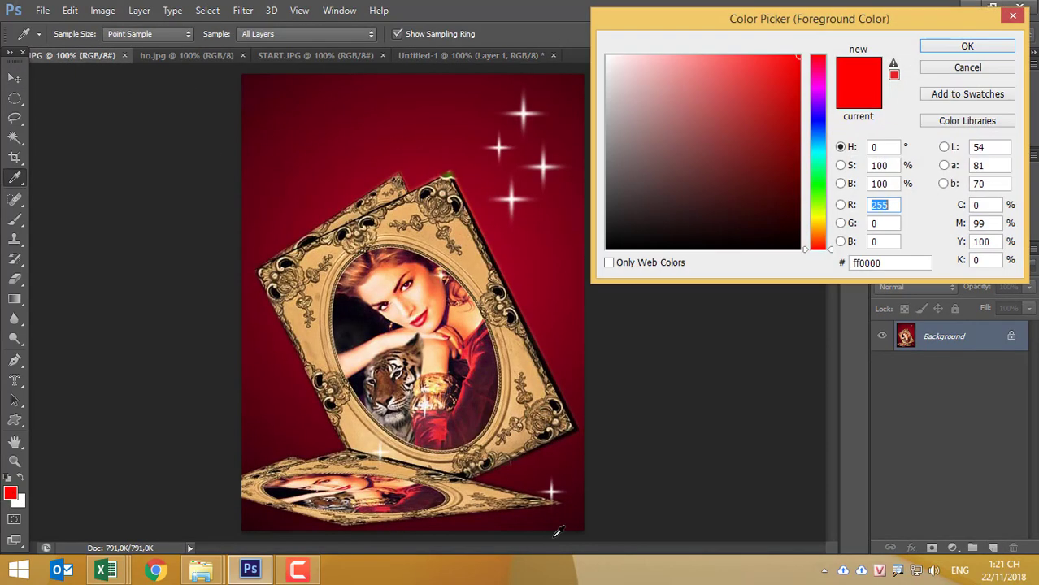
click(580, 524)
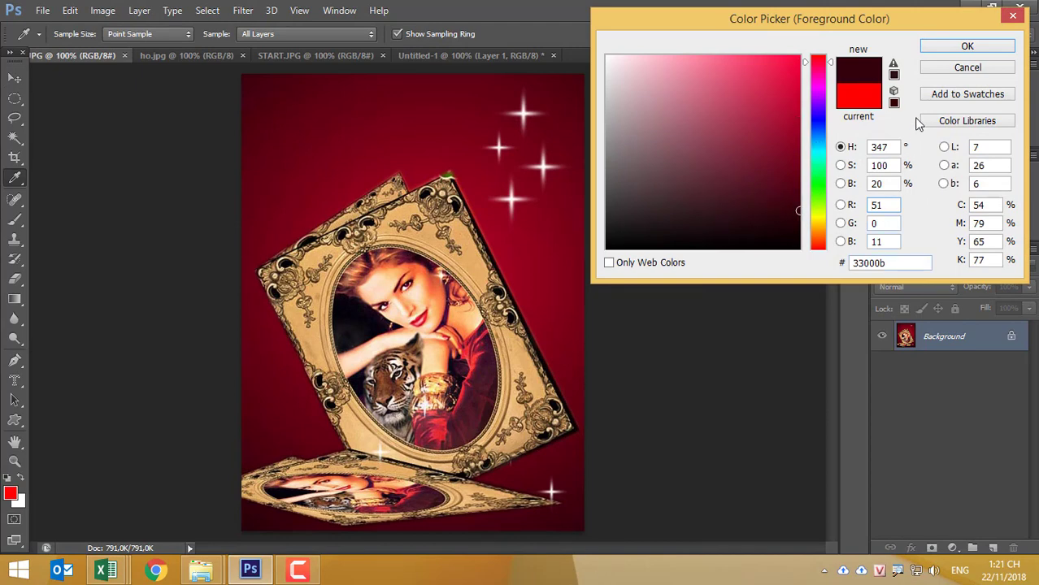
click(967, 46)
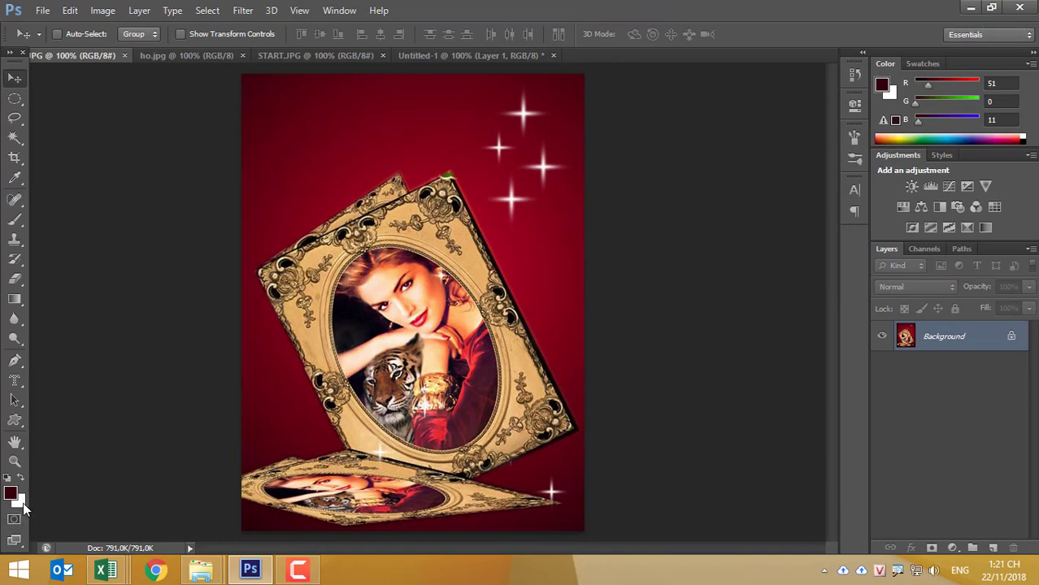
click(20, 503)
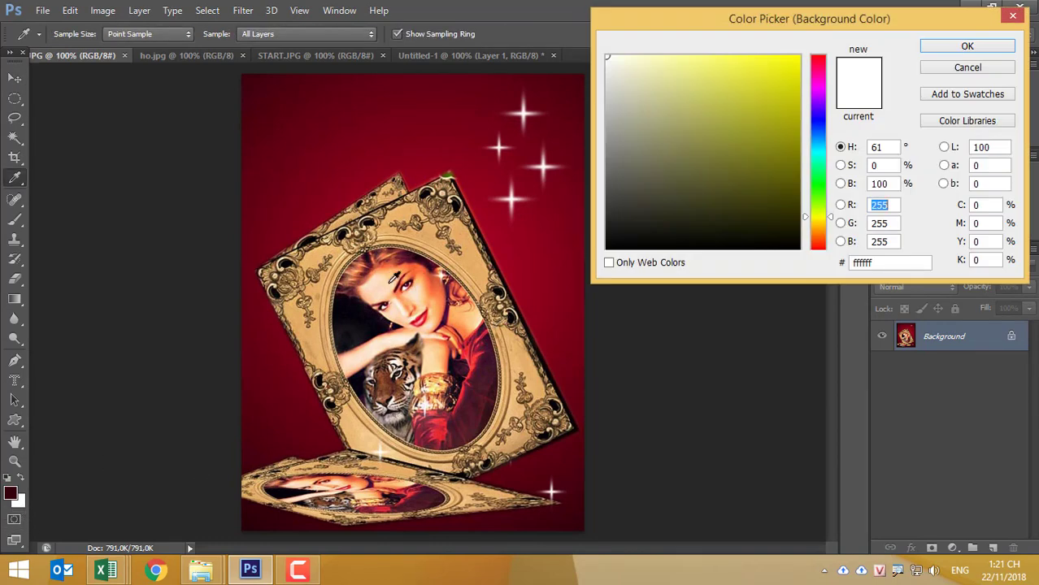
click(329, 201)
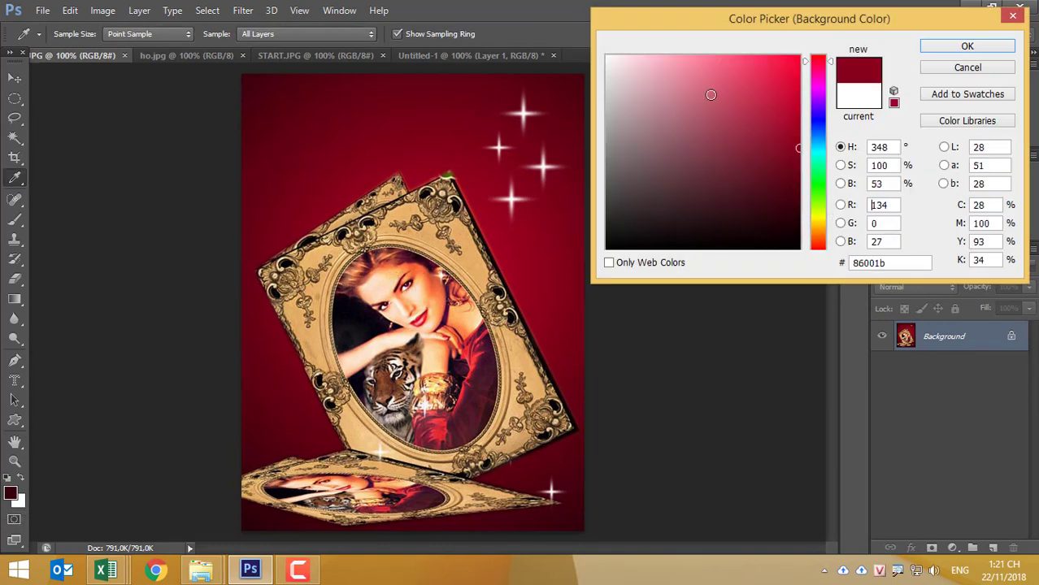
drag(785, 101, 786, 91)
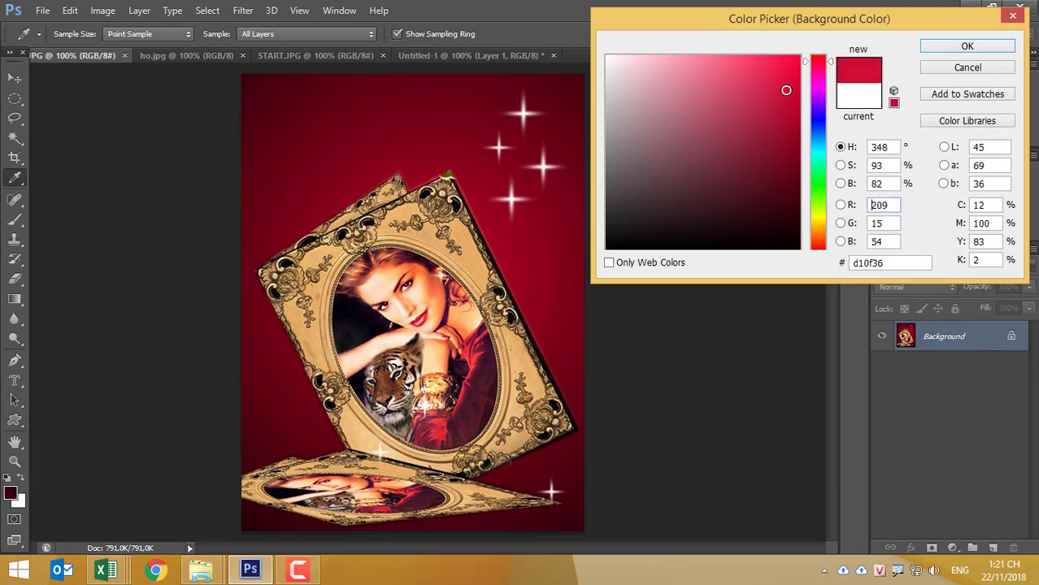
click(960, 47)
key(v)
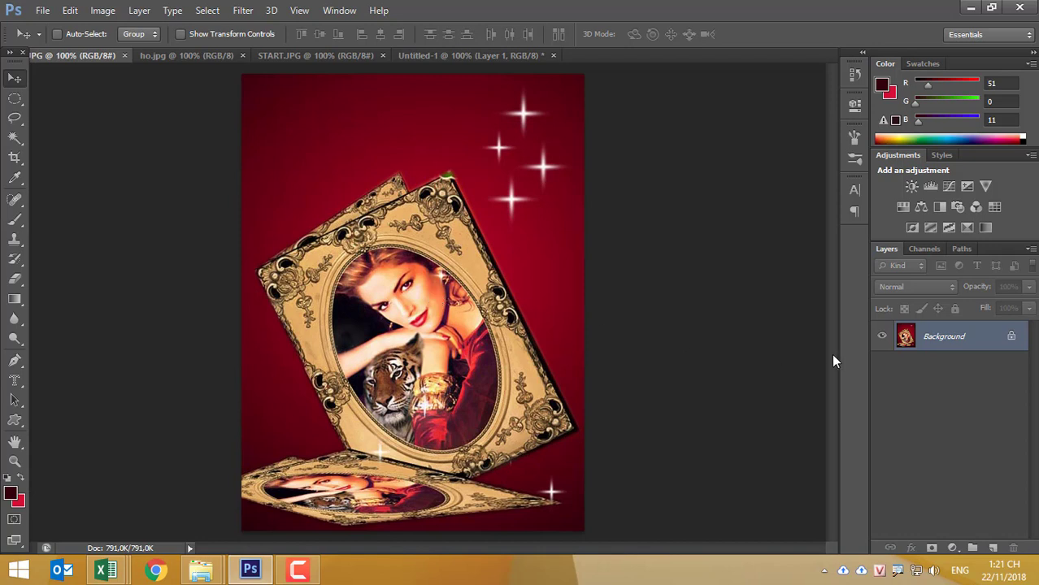
Fill Layer 1 with a radial gradient, swapping colours so the centre is crimson and the edges dark red.
click(451, 55)
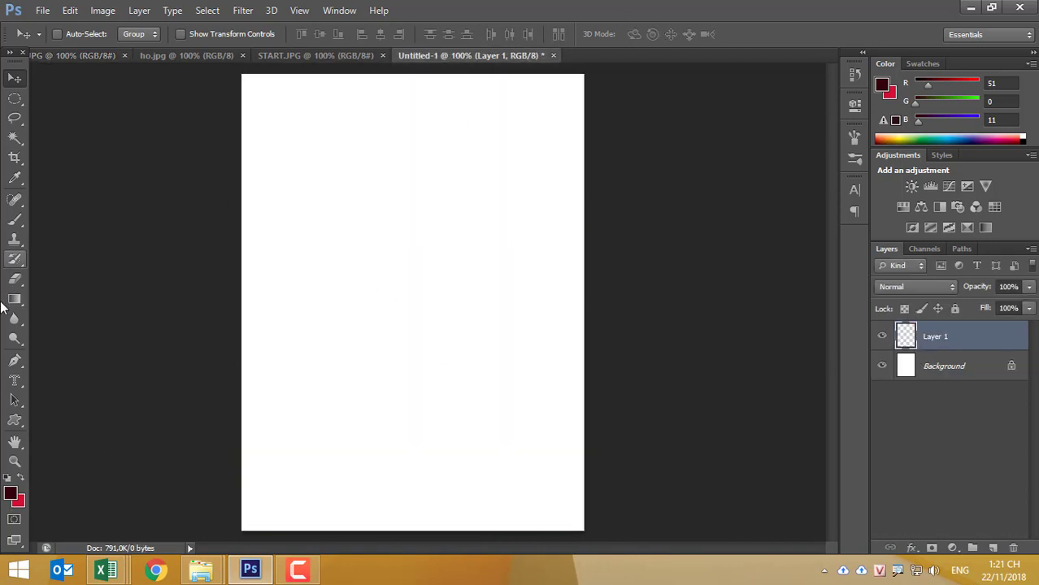
click(12, 302)
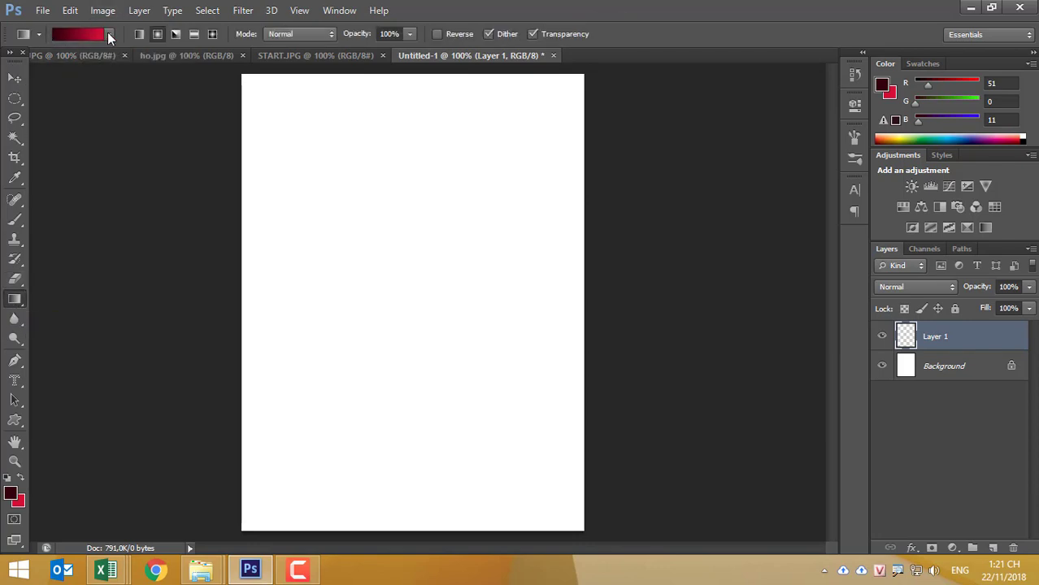
click(65, 56)
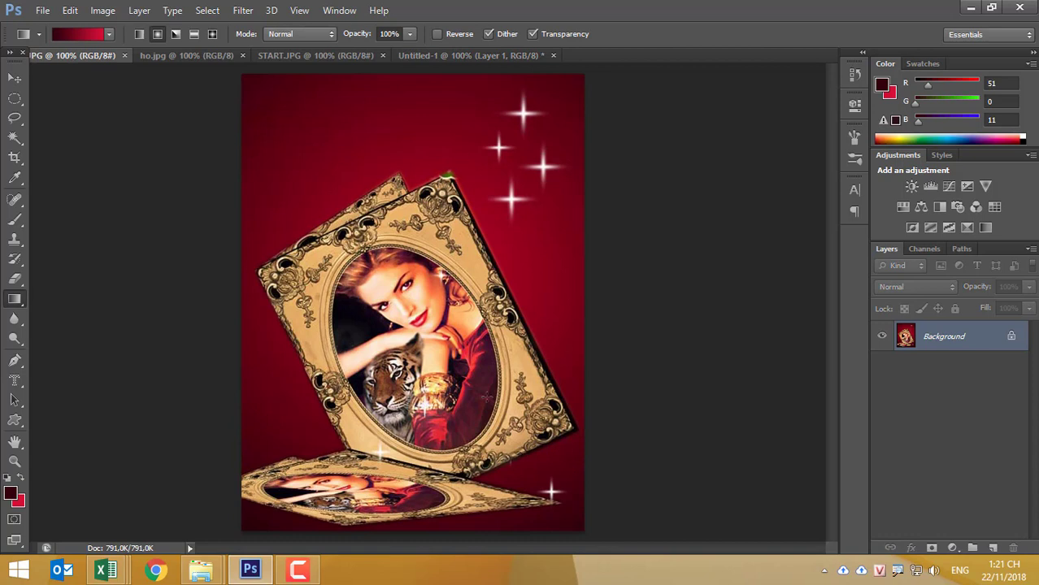
click(438, 54)
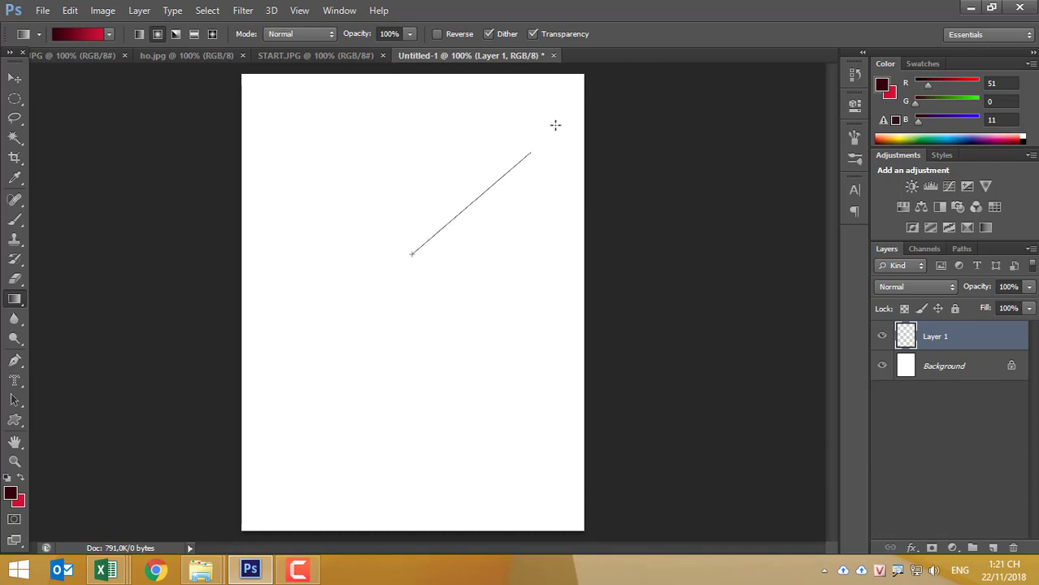
drag(419, 258, 571, 92)
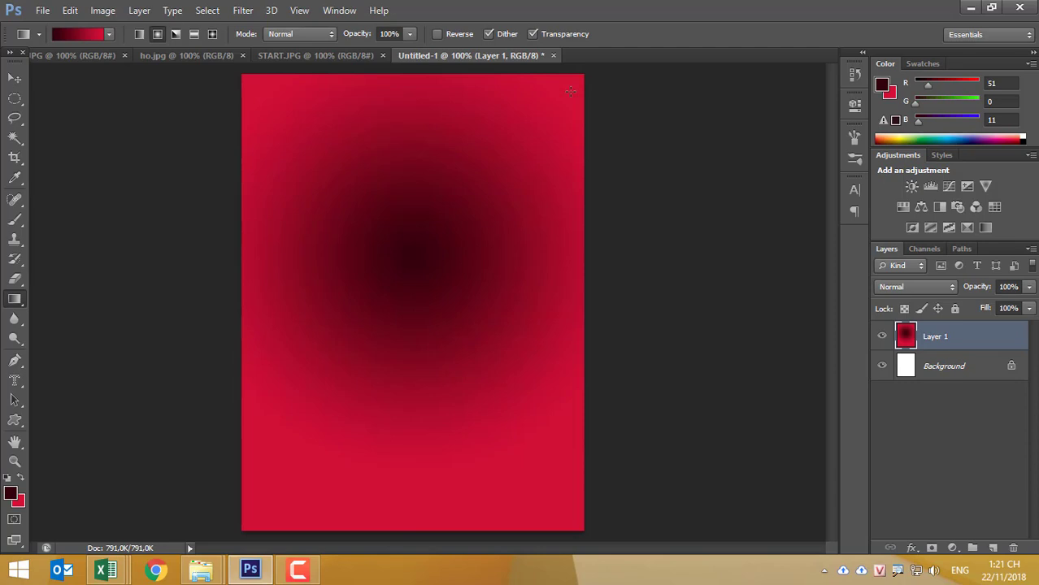
key(ctrl+z)
click(20, 477)
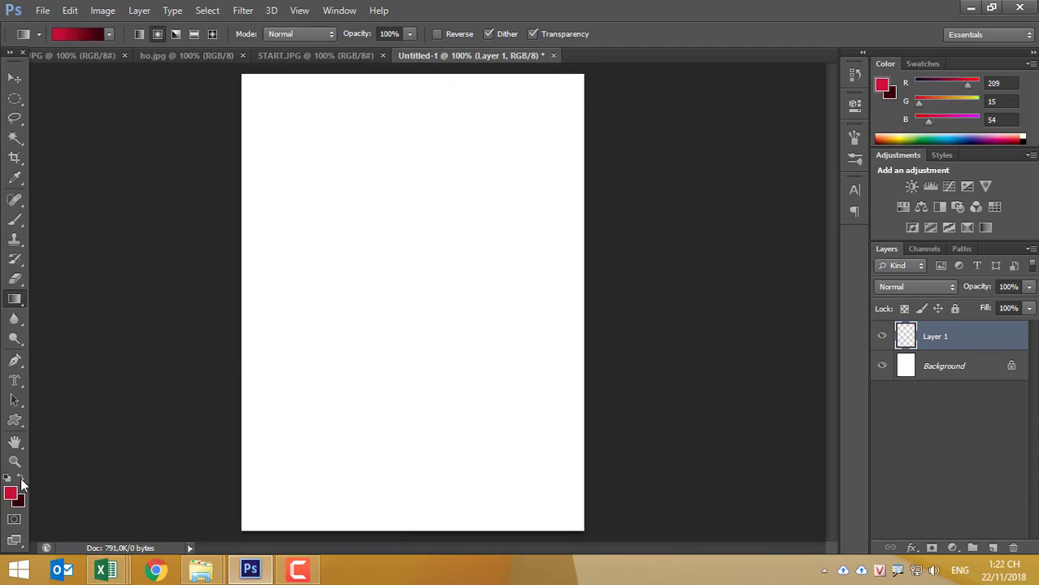
drag(415, 242, 568, 96)
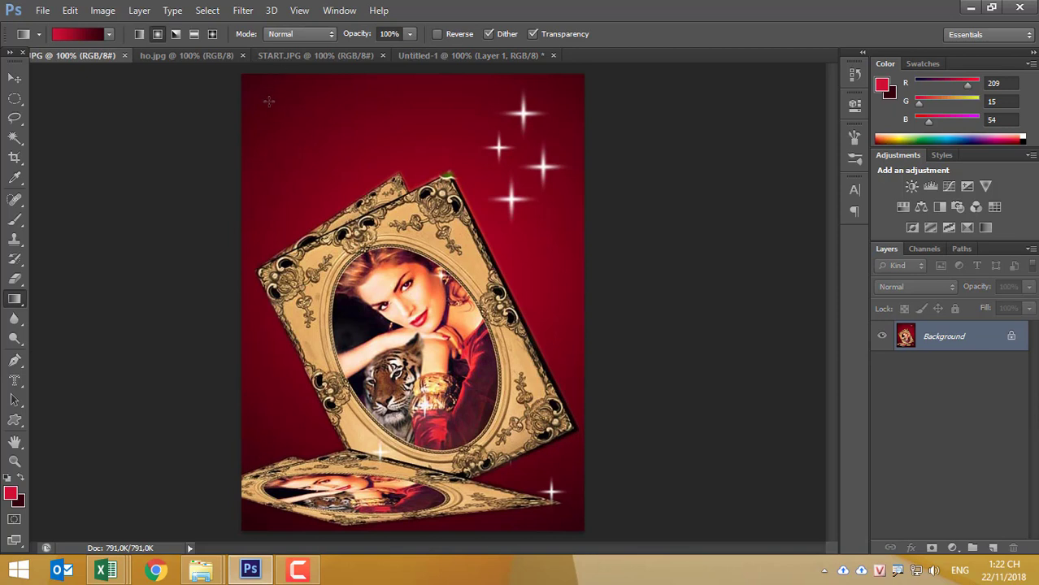
click(467, 55)
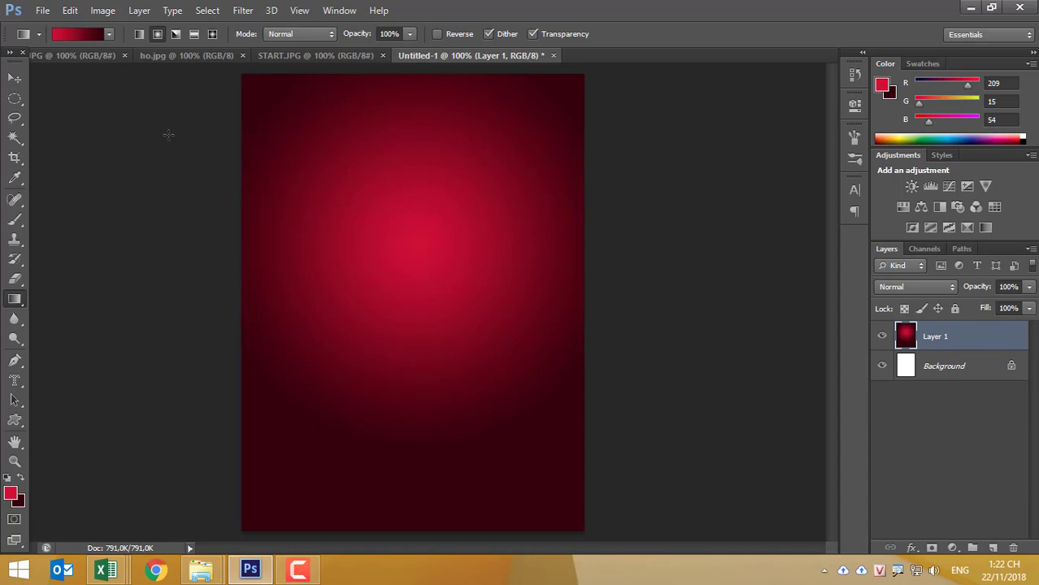
click(73, 55)
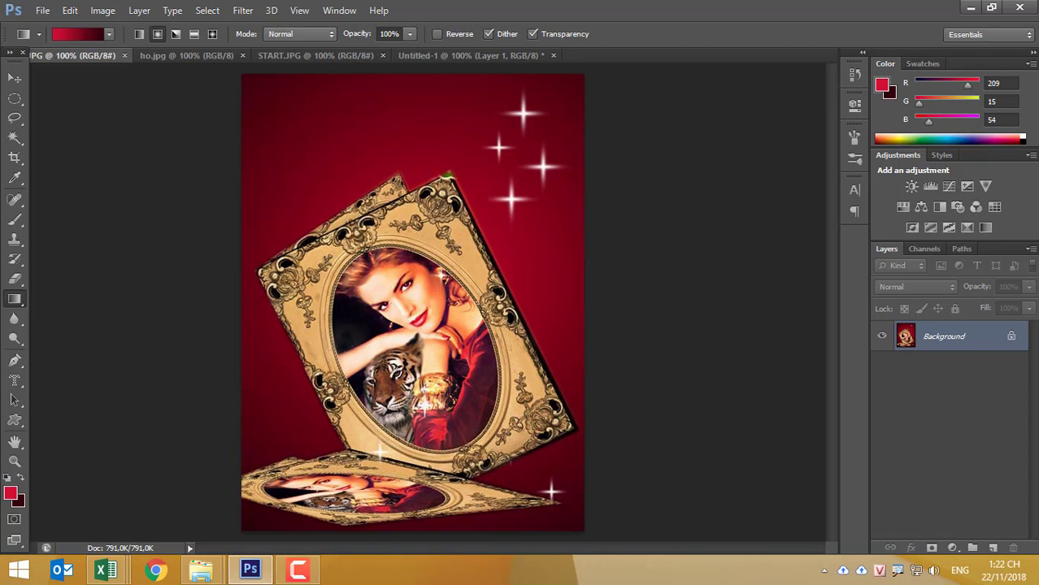
click(449, 55)
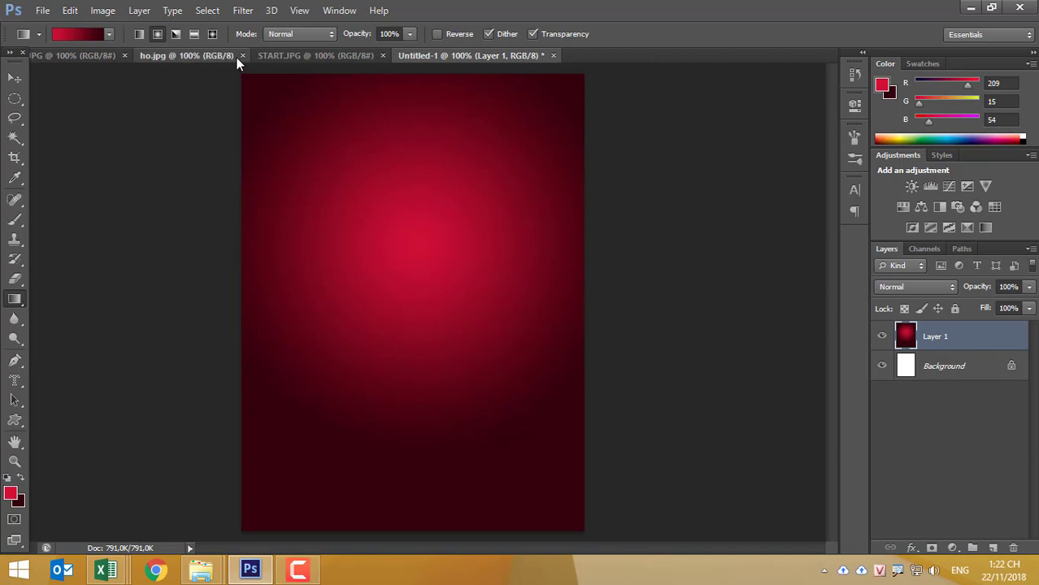
Copy the gold oval frame from START.JPG with a rectangular selection and paste it into Untitled-1 as Layer 2.
click(236, 57)
click(283, 55)
click(15, 77)
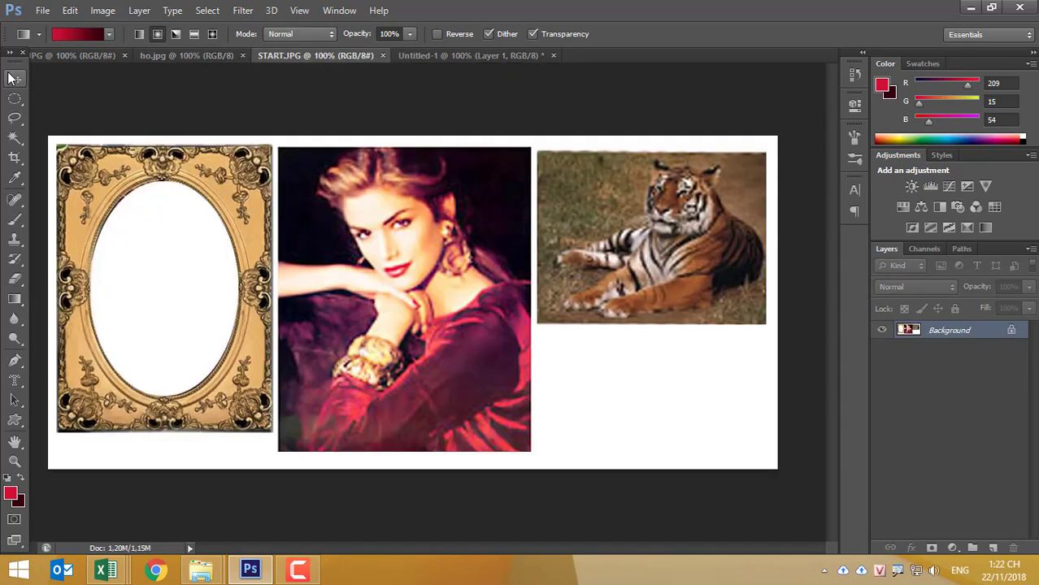
right_click(12, 100)
click(59, 103)
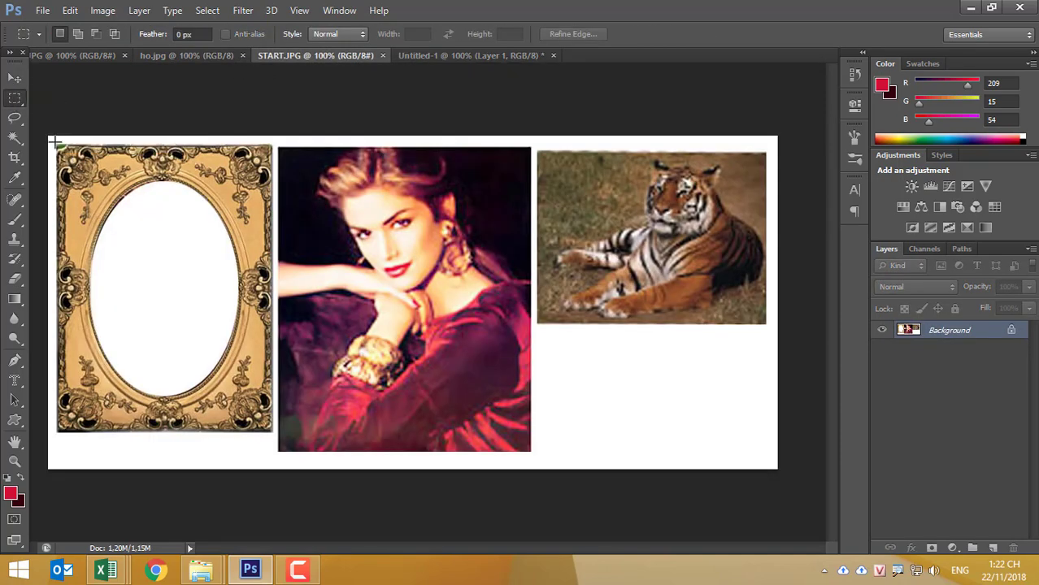
drag(55, 144, 269, 442)
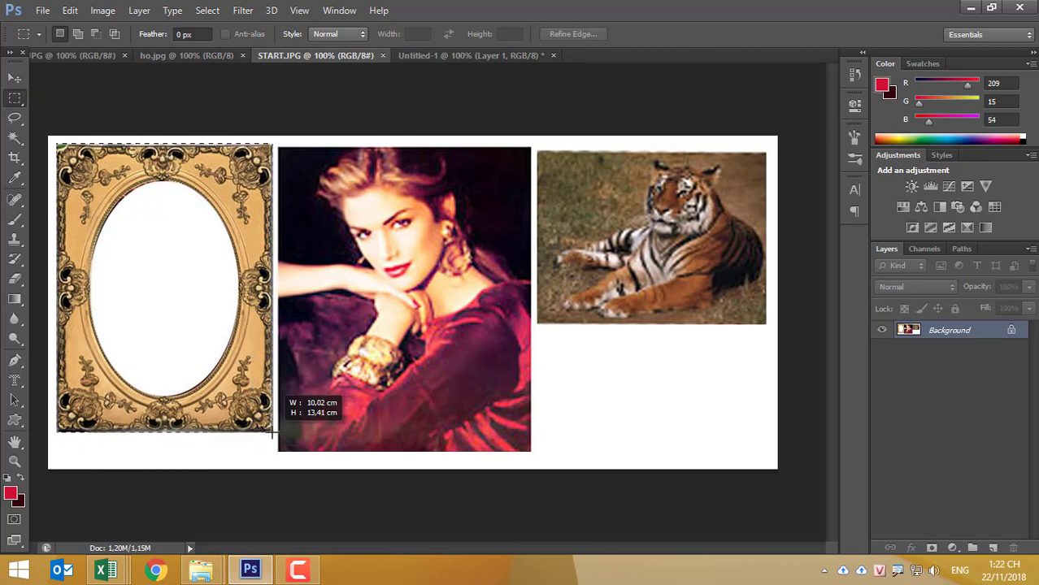
drag(270, 443, 273, 436)
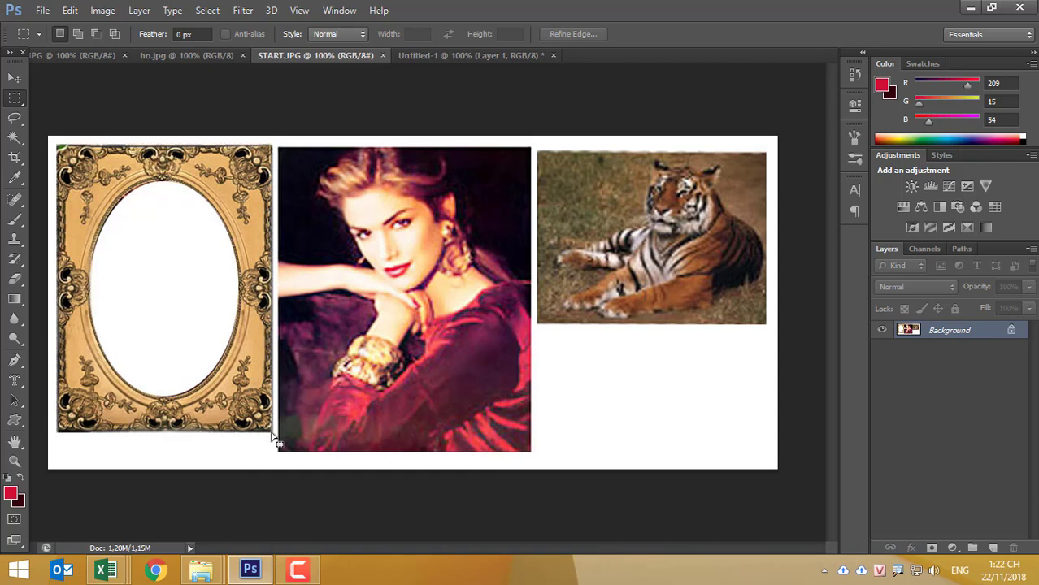
click(419, 59)
key(ctrl+v)
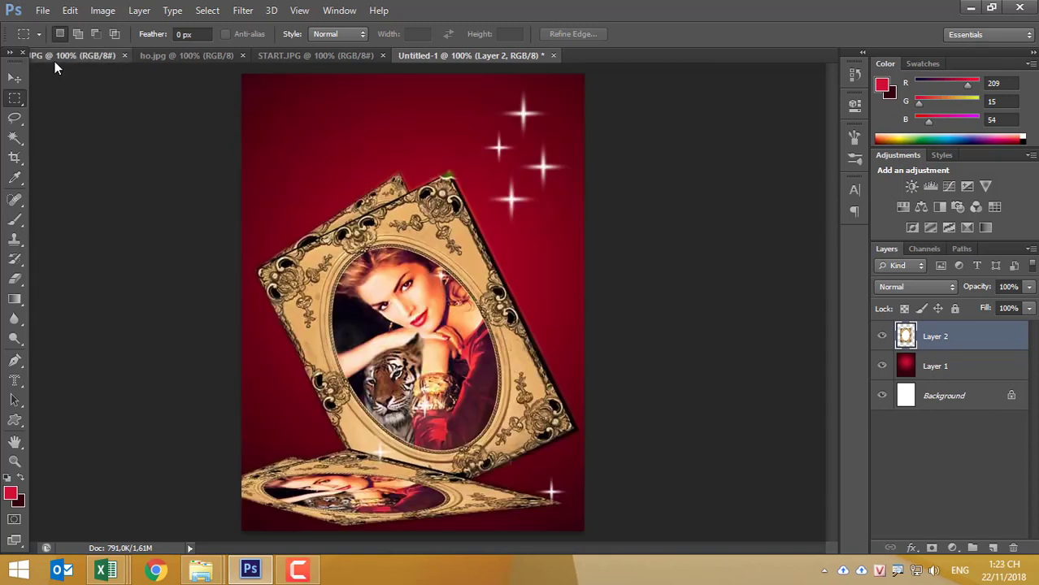
click(54, 62)
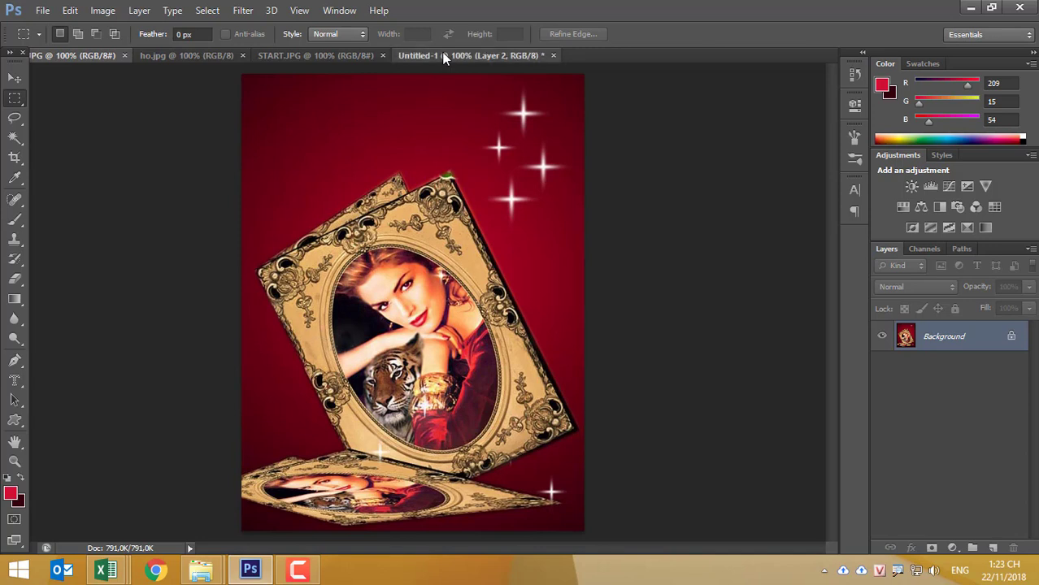
Flip the gold frame layer horizontally with Free Transform, then check the finished poster.
click(465, 55)
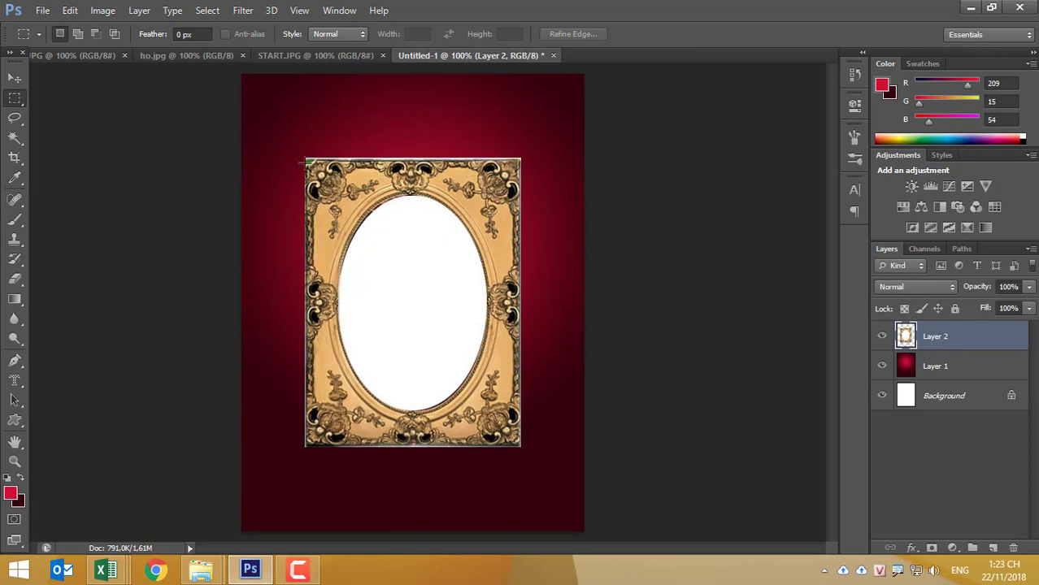
key(ctrl+t)
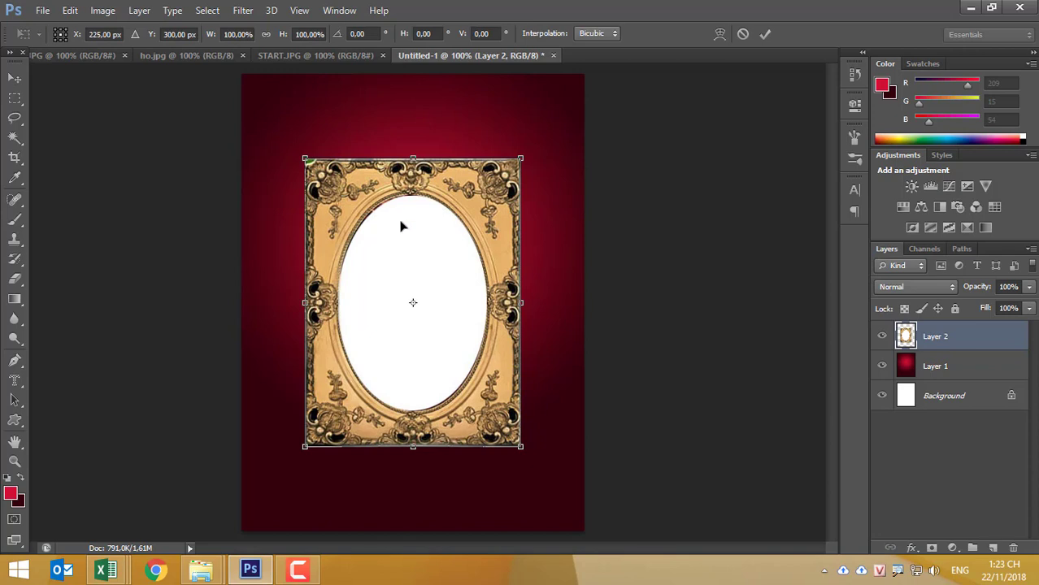
right_click(353, 184)
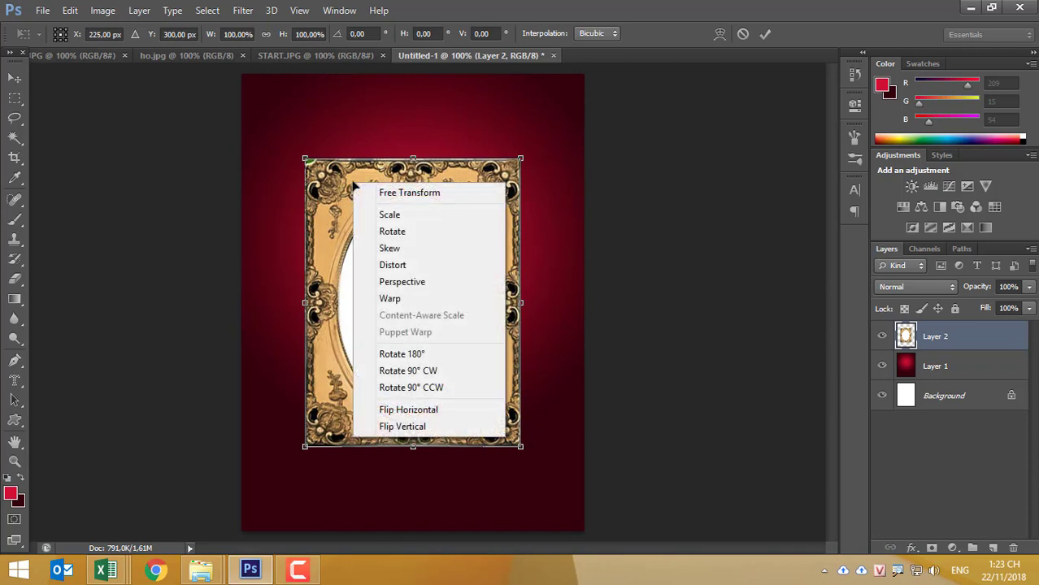
click(405, 411)
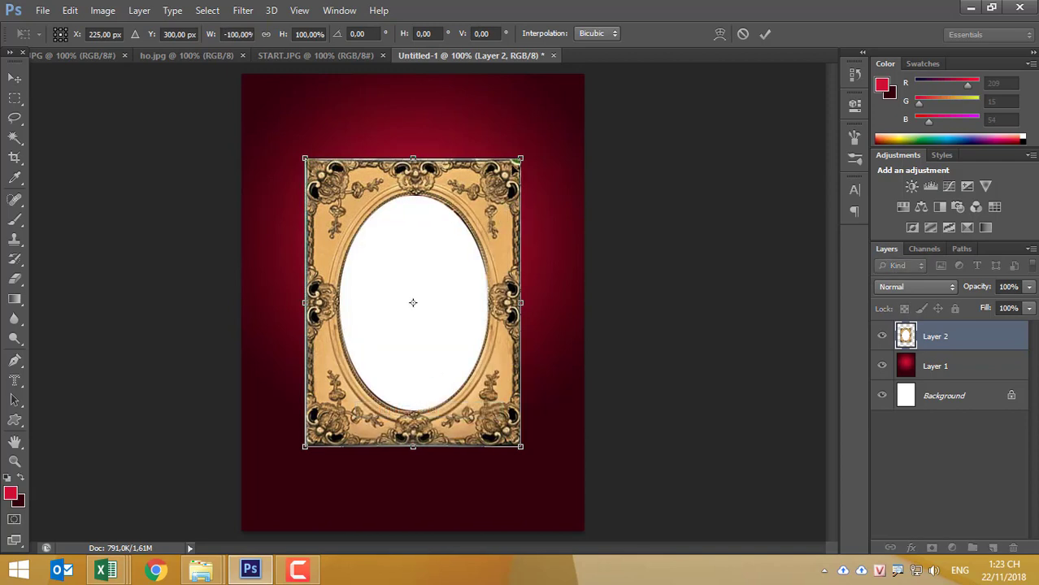
key(Return)
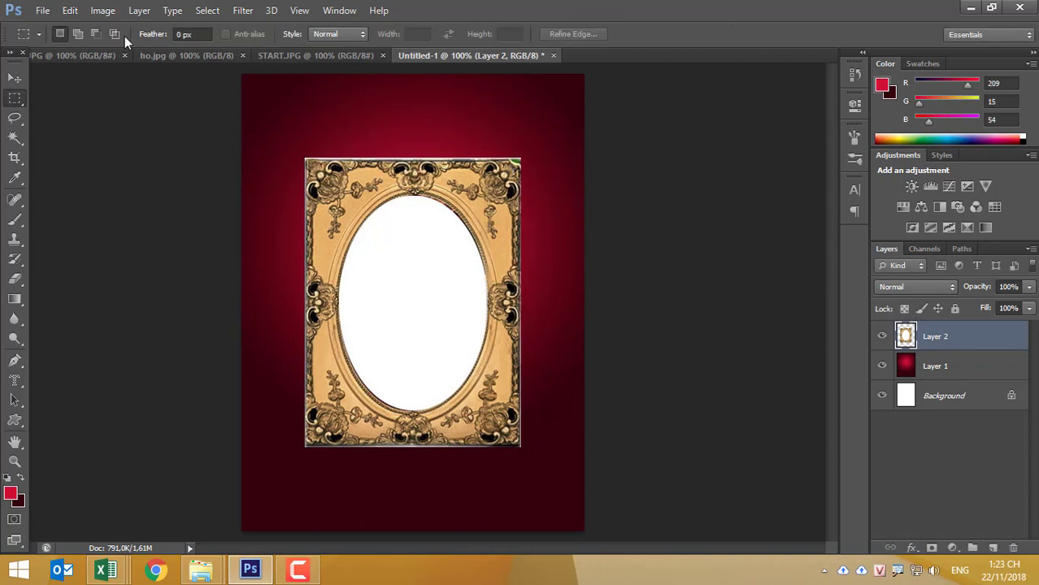
click(62, 54)
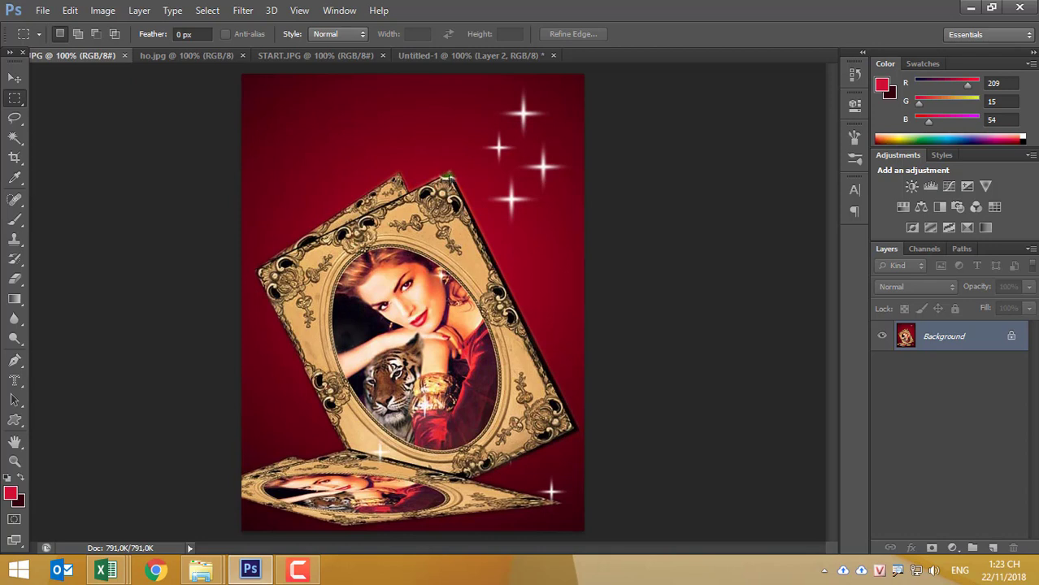
Duplicate the gold frame into Layer 2 copy and reselect the original Layer 2.
click(447, 55)
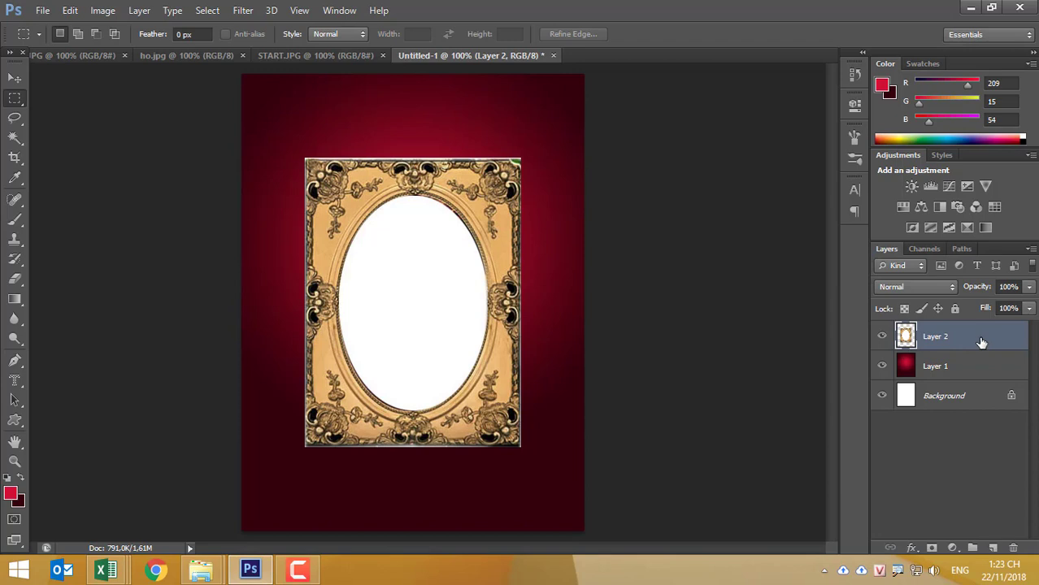
key(ctrl+j)
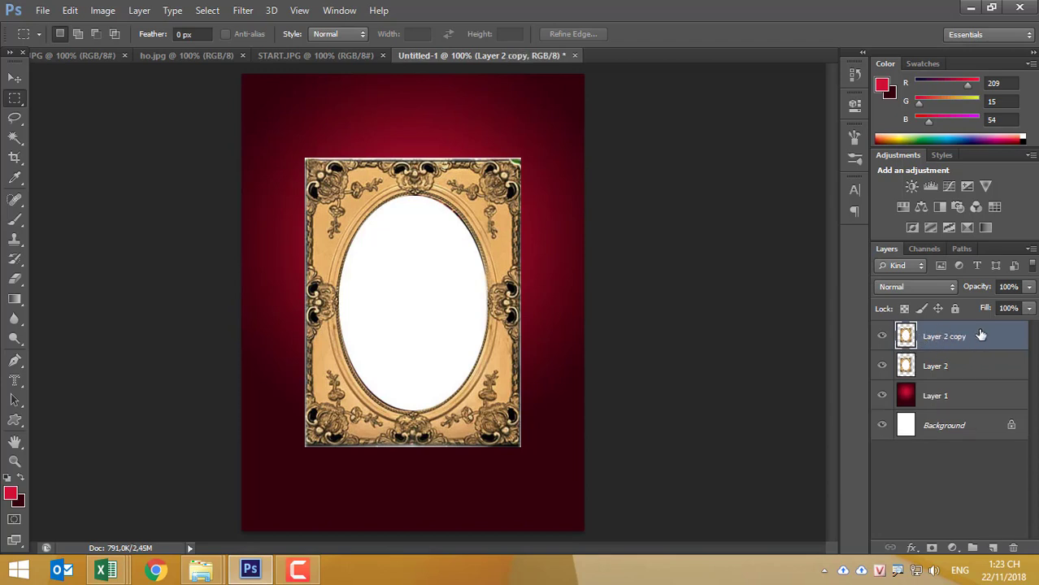
click(954, 371)
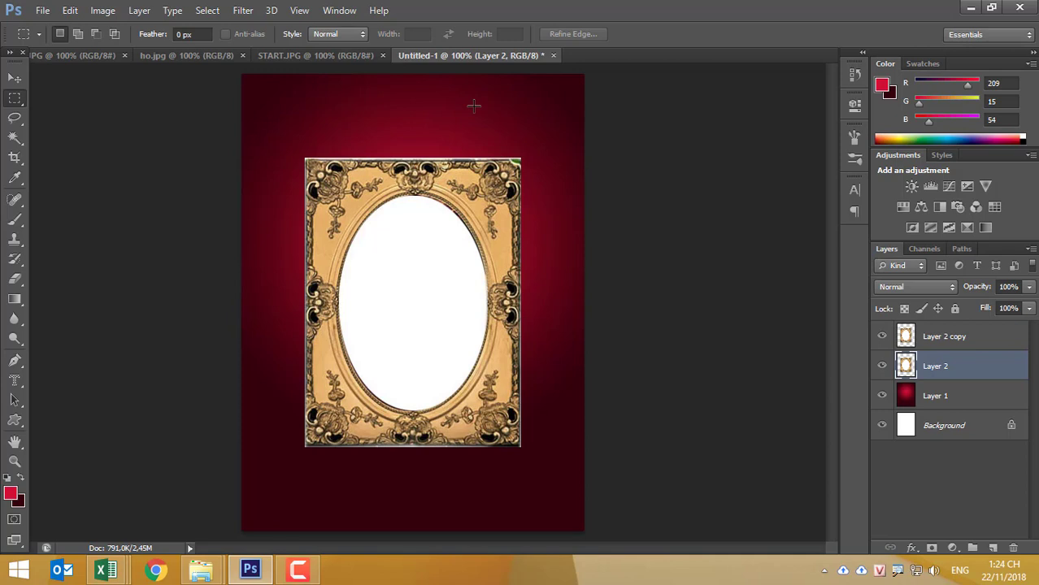
Hide Layer 2 copy and try flipping and slanting the Layer 2 frame, then cancel.
click(947, 337)
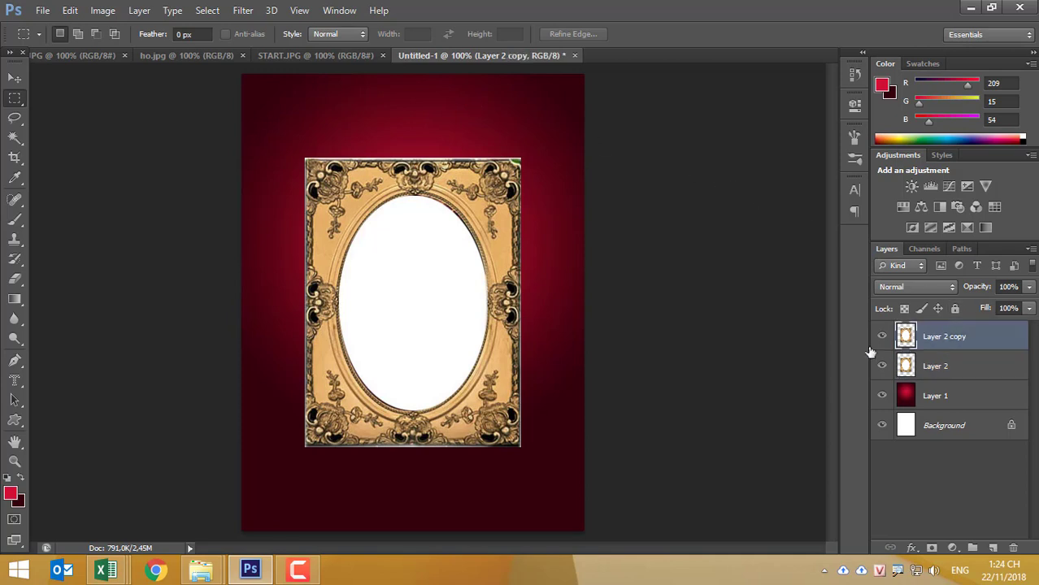
click(882, 337)
click(950, 367)
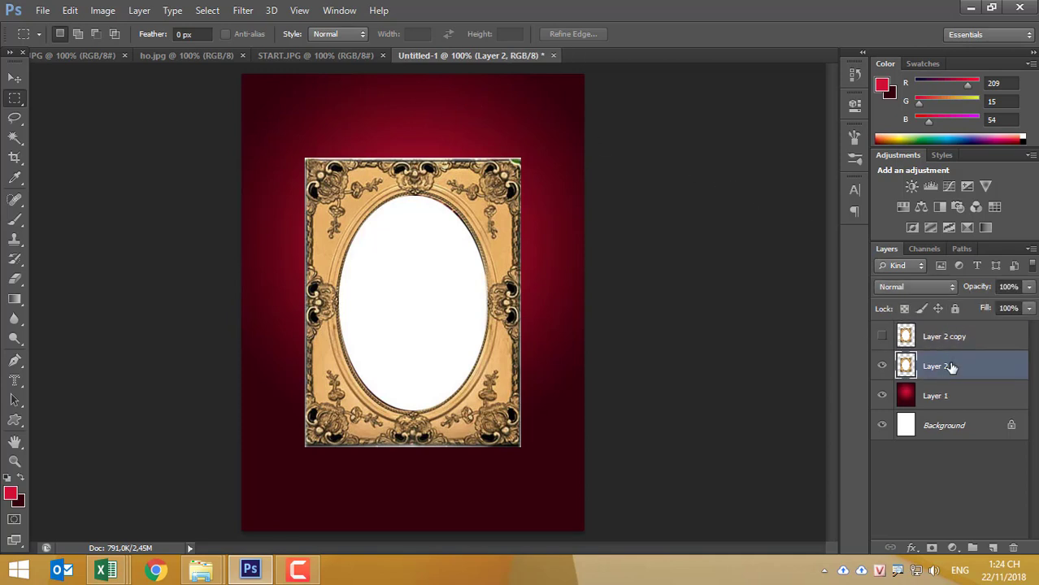
key(ctrl+t)
right_click(472, 232)
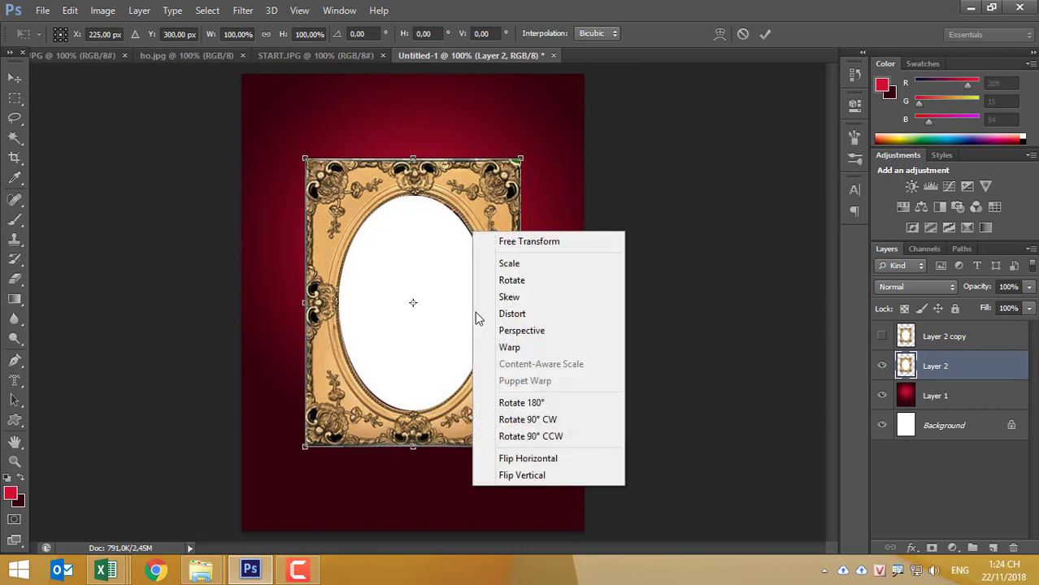
click(524, 463)
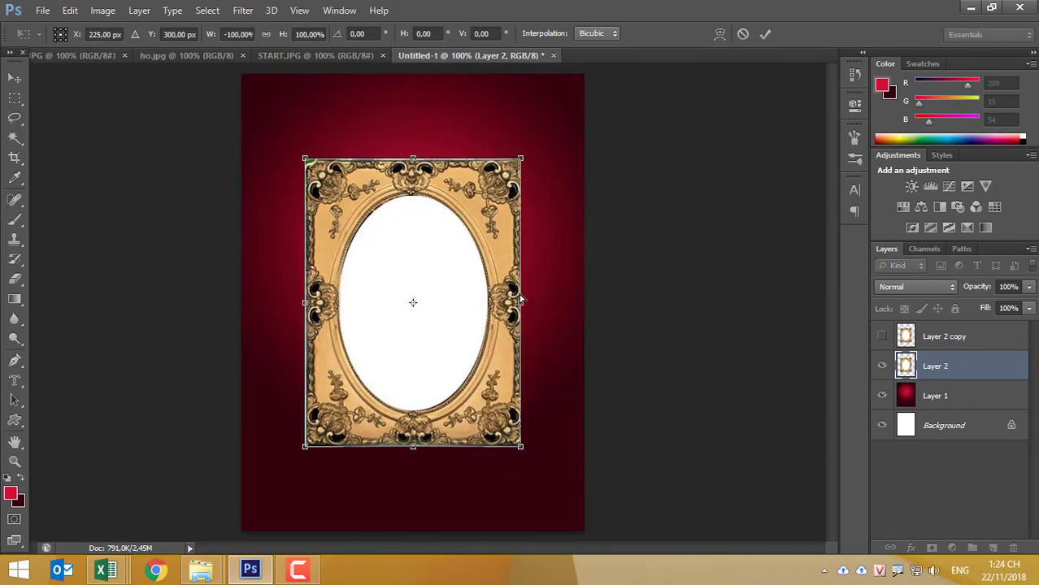
drag(526, 310, 521, 281)
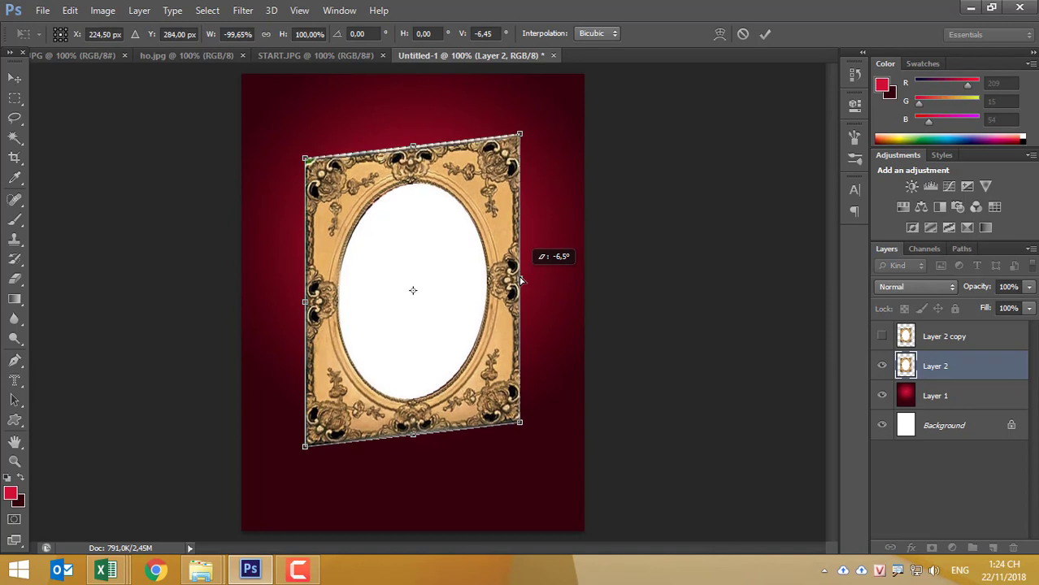
key(Escape)
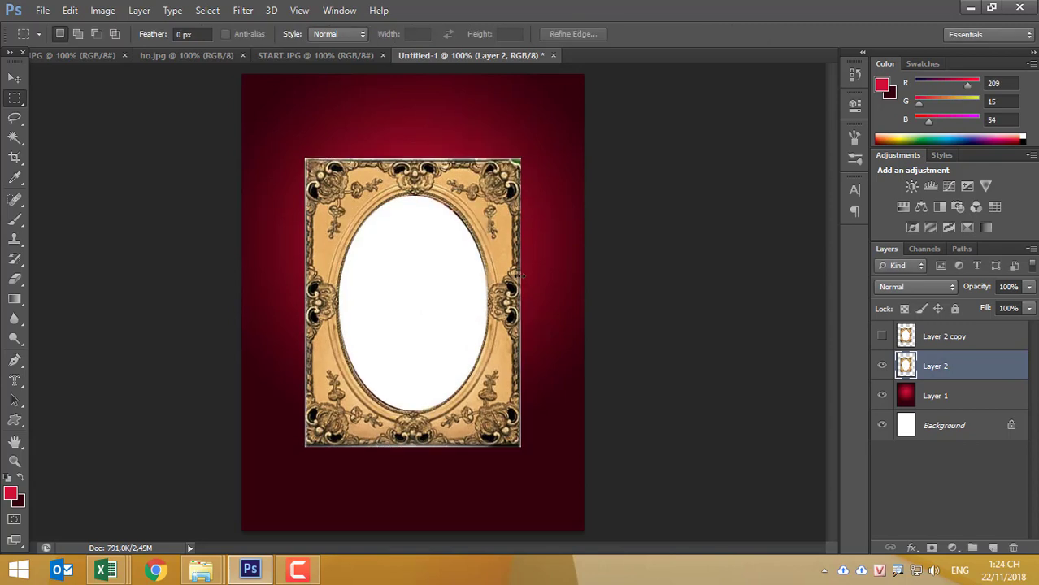
Flip the Layer 2 frame horizontally, commit it, and view the finished poster.
key(ctrl+t)
right_click(457, 291)
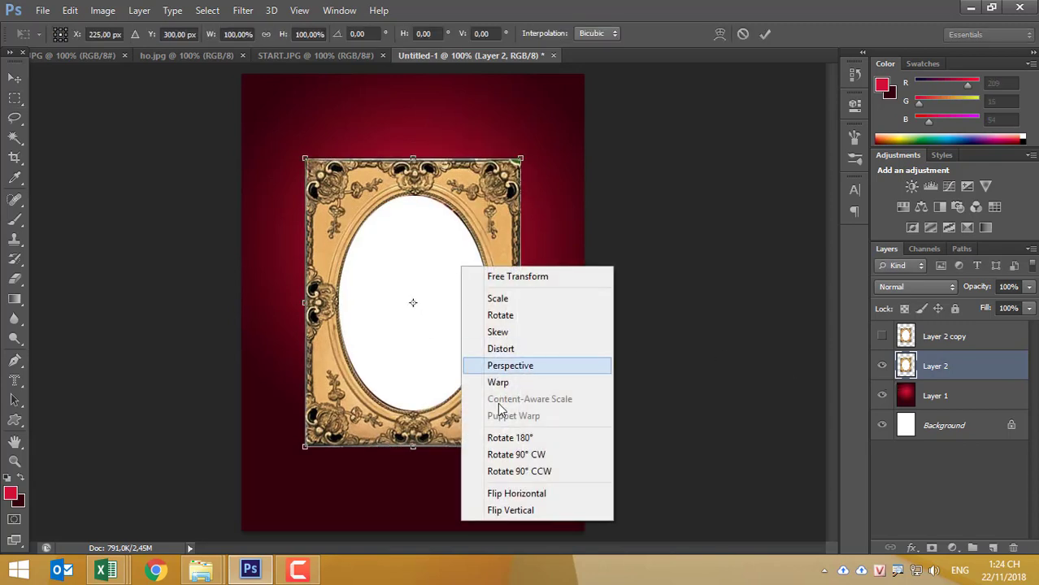
click(521, 493)
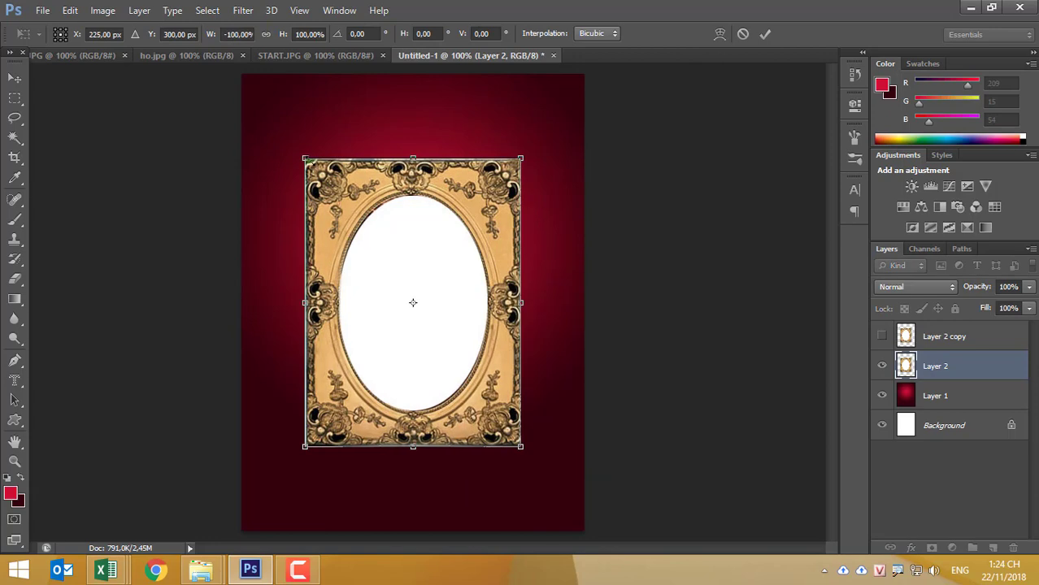
key(m)
key(Return)
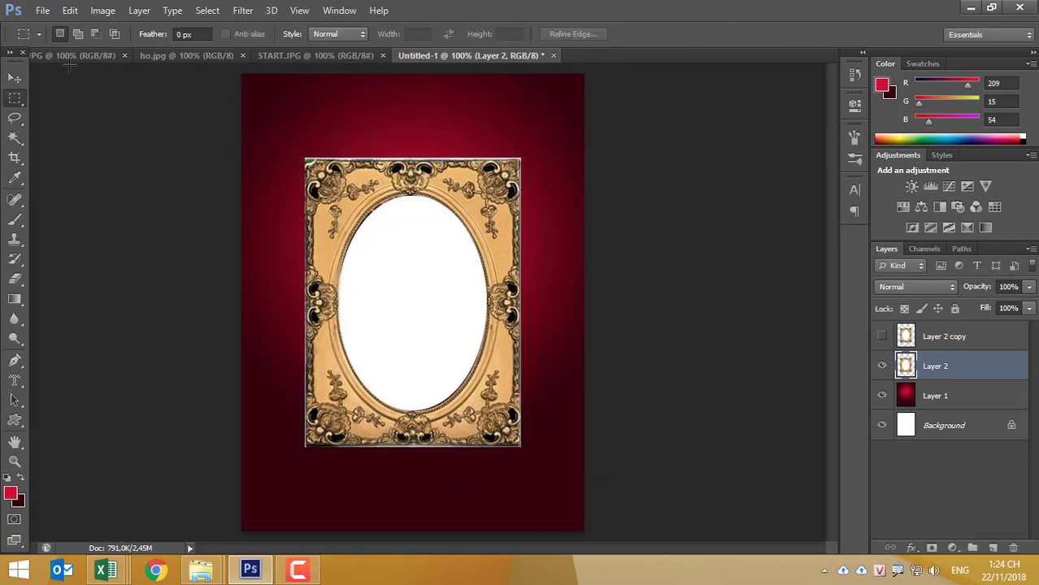
click(71, 55)
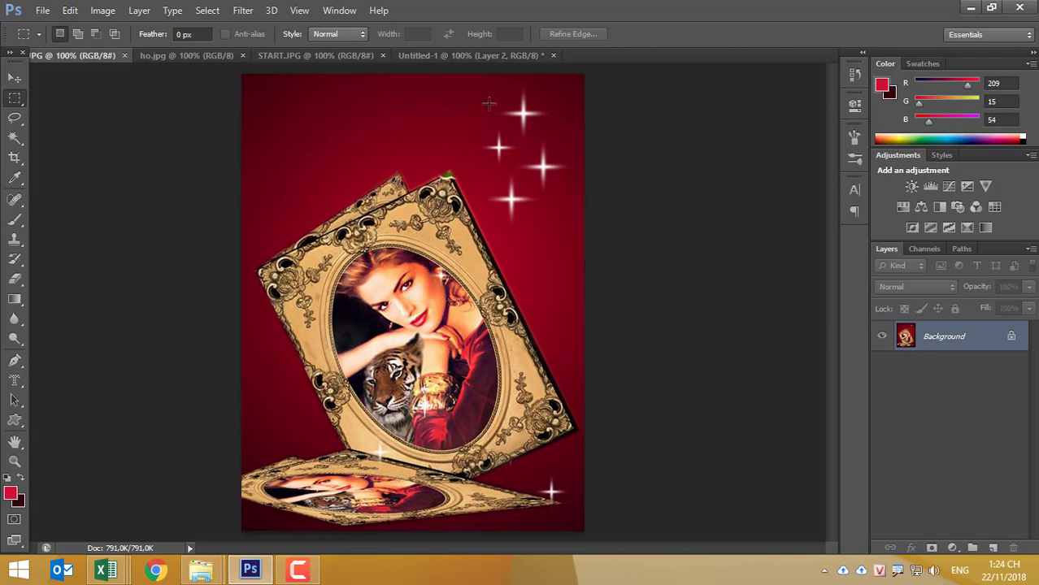
Show Layer 2 copy again and tilt the Layer 2 frame so its top slants up-right.
click(431, 55)
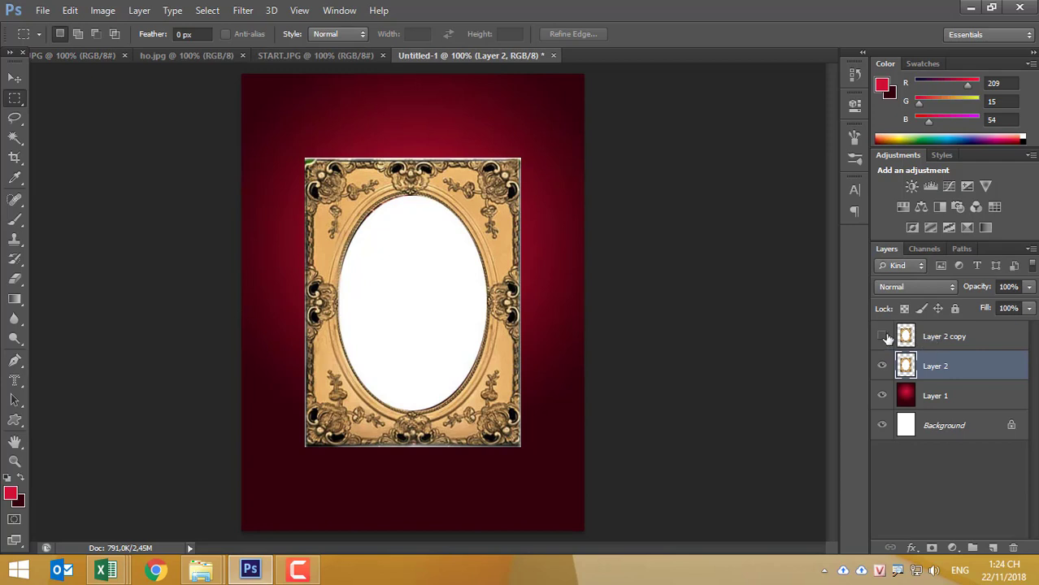
click(882, 337)
key(ctrl+t)
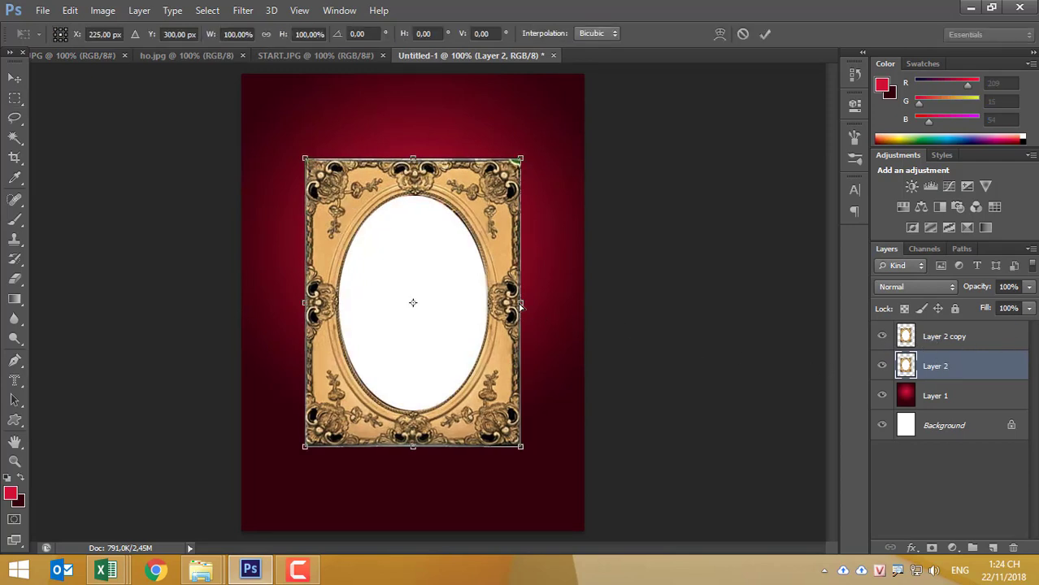
drag(531, 317, 502, 284)
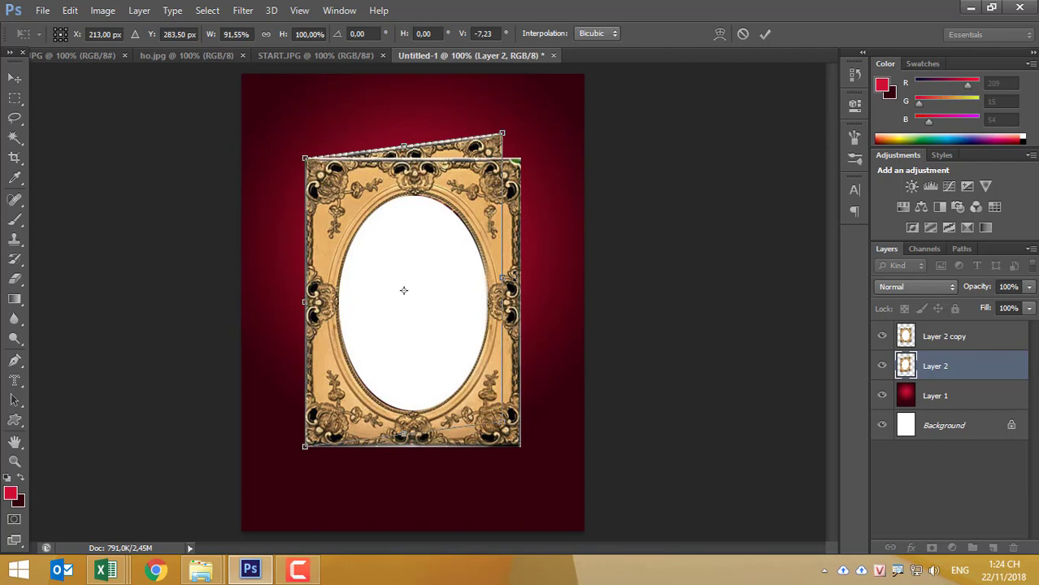
key(Return)
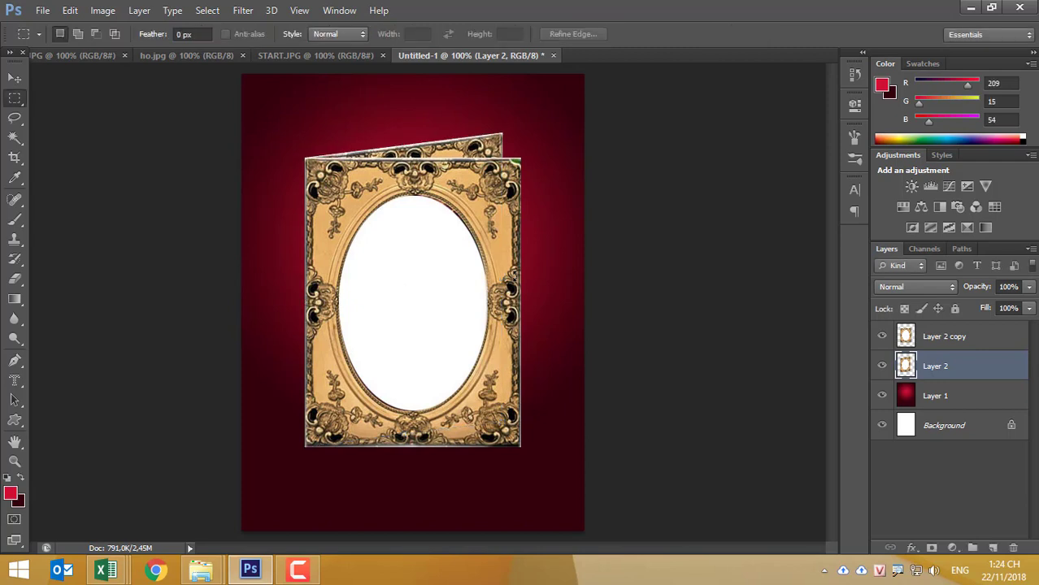
click(90, 55)
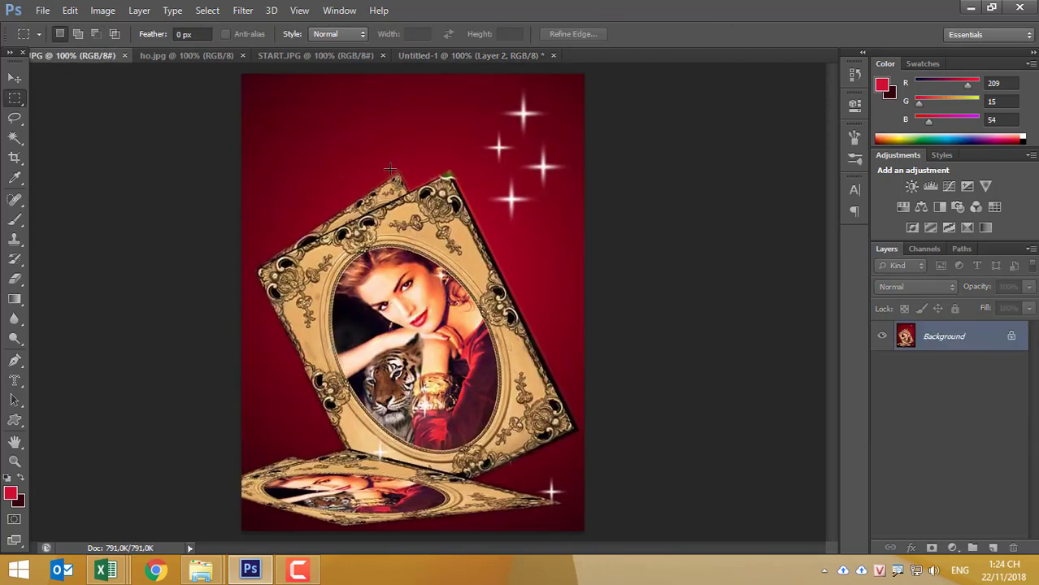
Pull the back frame's right side inward to skew it like a folded card.
click(462, 54)
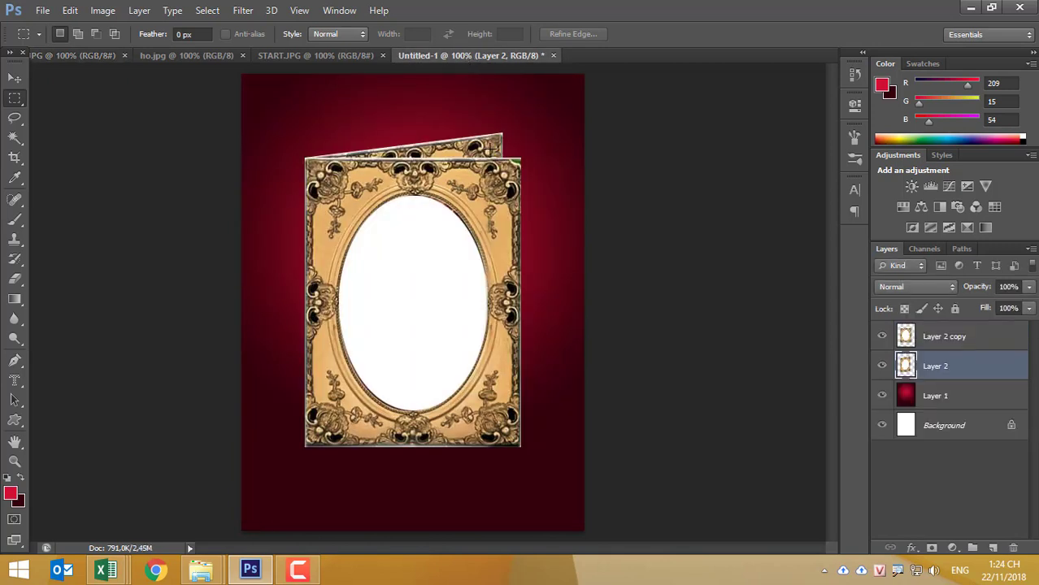
key(ctrl+t)
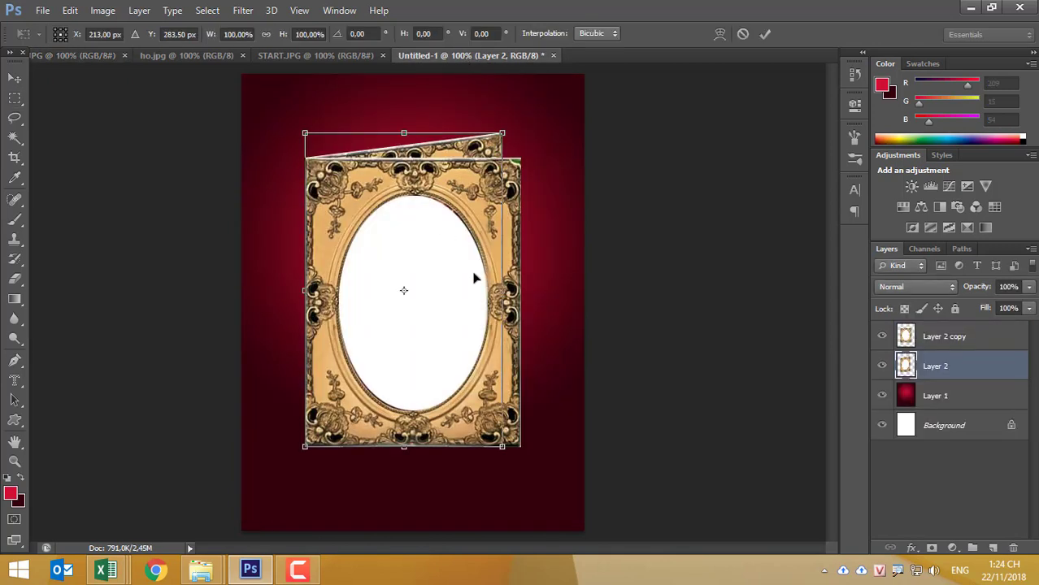
drag(504, 296, 474, 297)
key(Return)
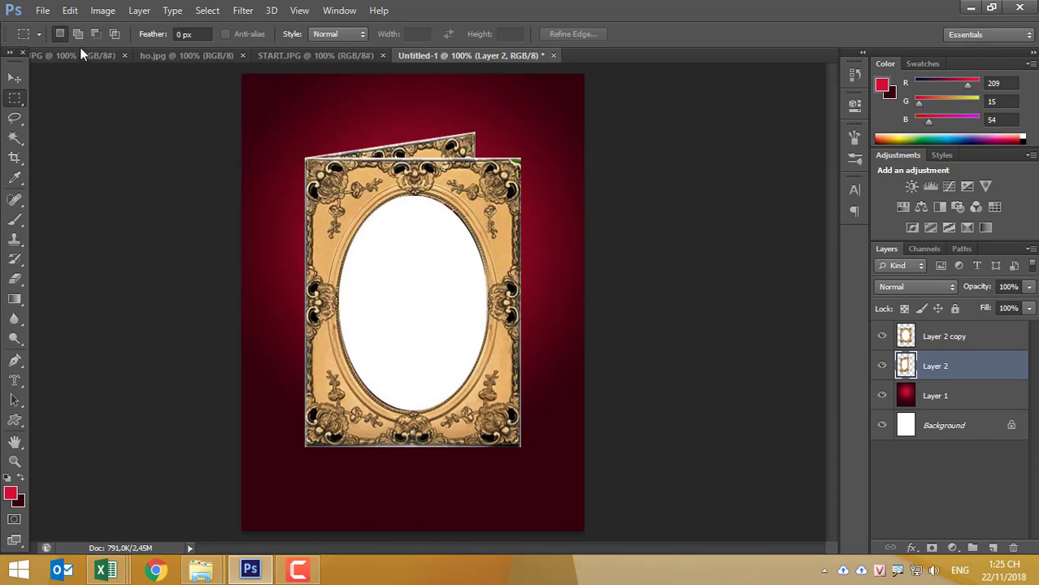
Select the woman's photo in START.JPG with the Rectangular Marquee and paste it into the poster as Layer 3.
click(157, 55)
click(318, 50)
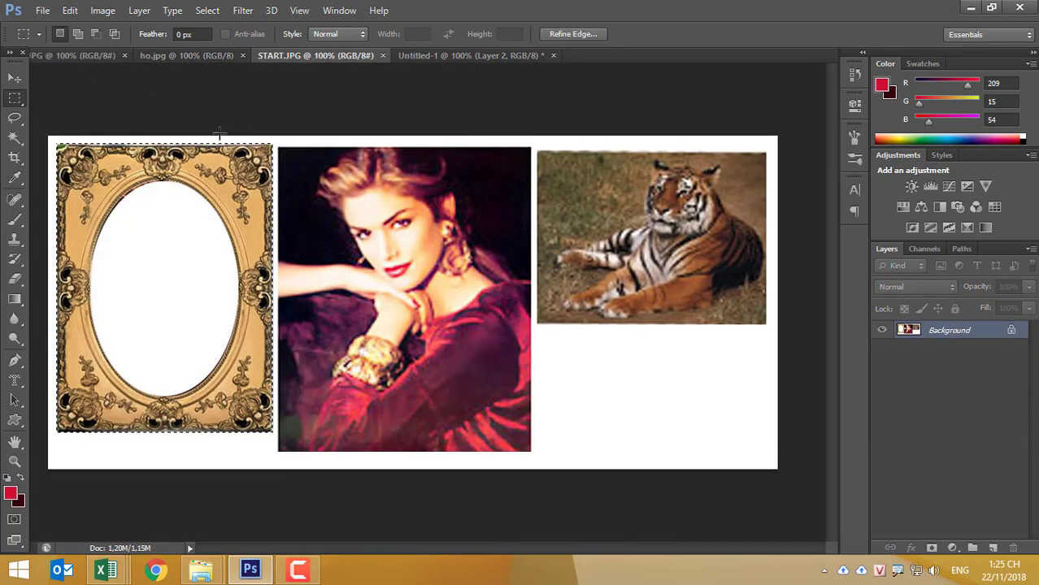
right_click(15, 99)
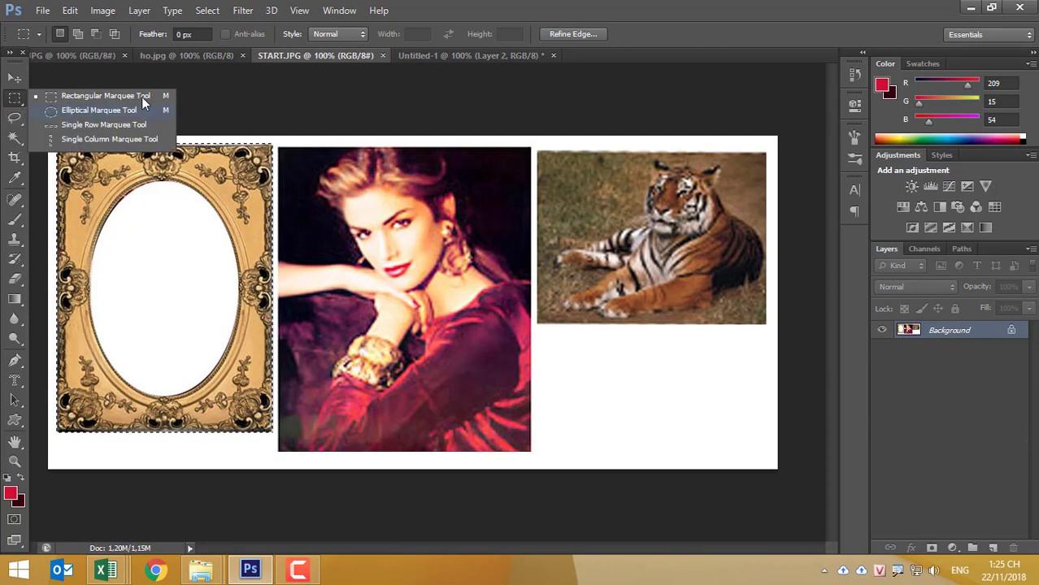
click(113, 99)
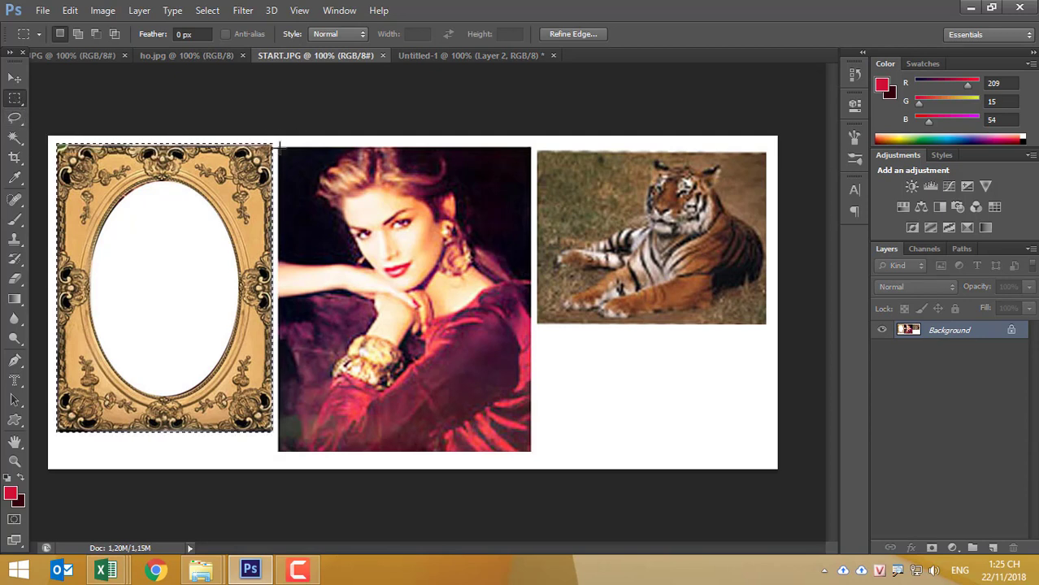
drag(279, 147, 530, 454)
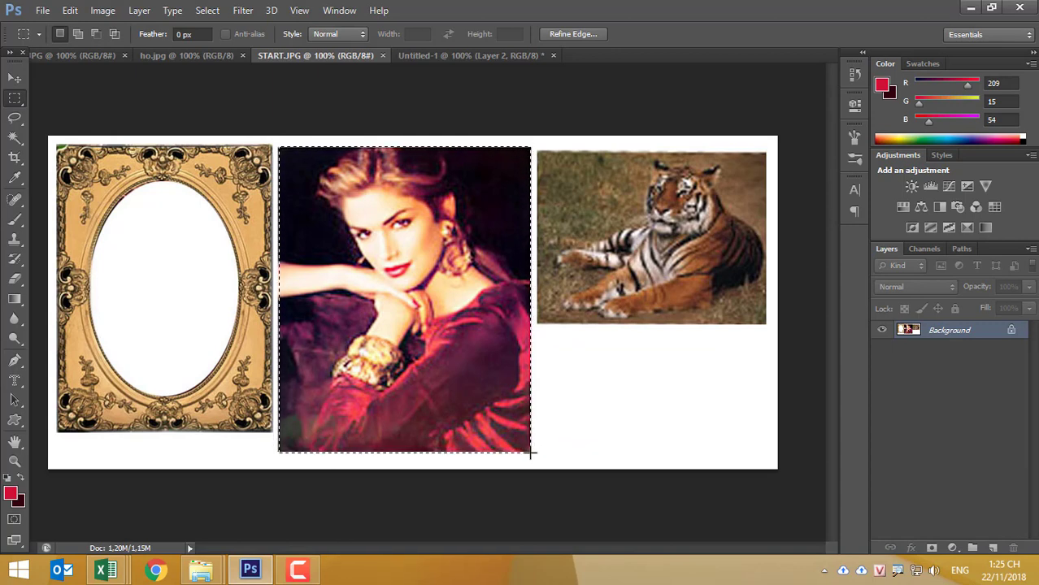
click(424, 60)
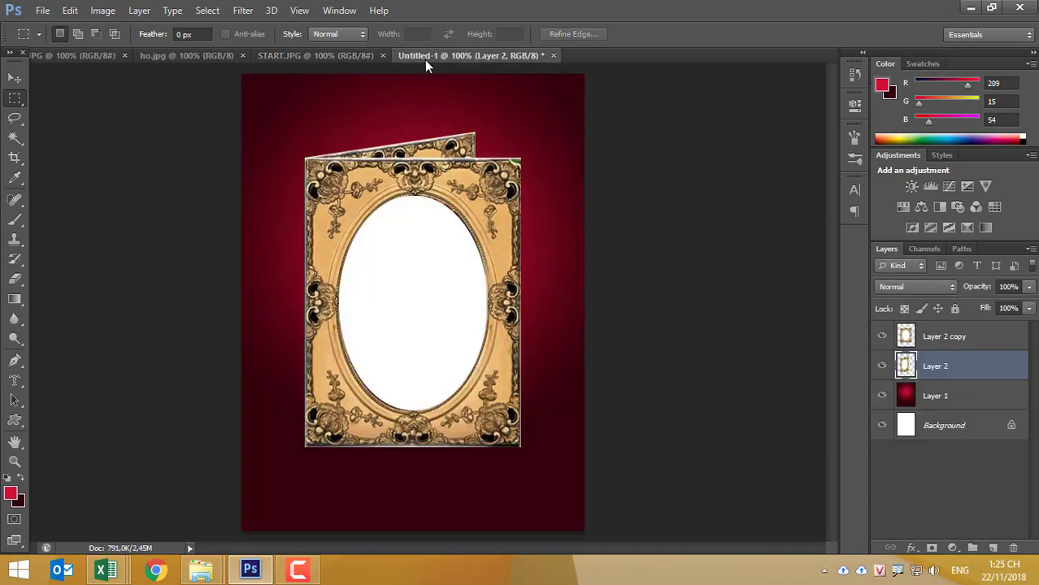
key(ctrl+v)
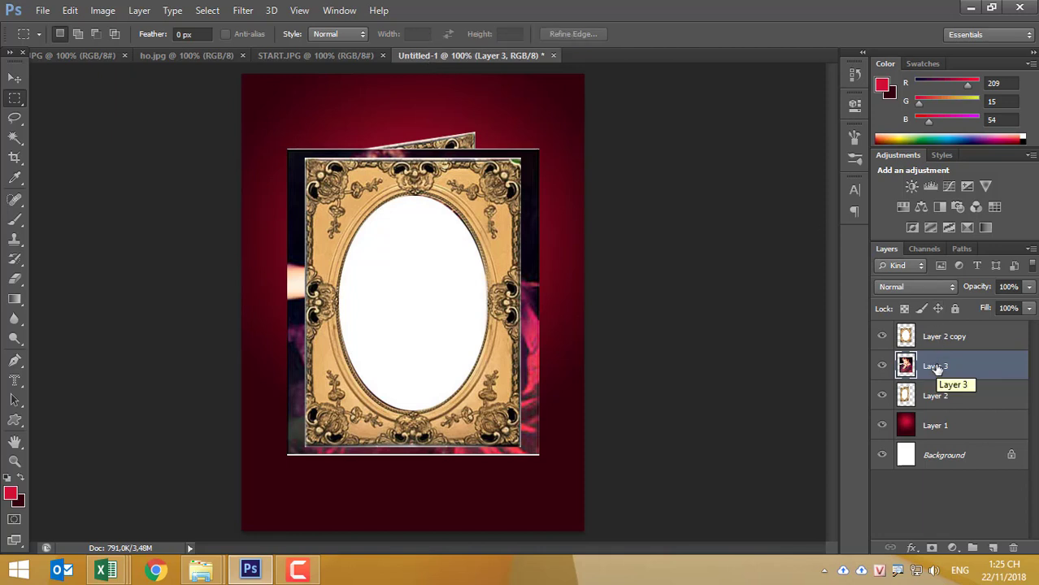
Magic-wand the front frame's white oval, try deleting it, then undo and deselect.
click(929, 338)
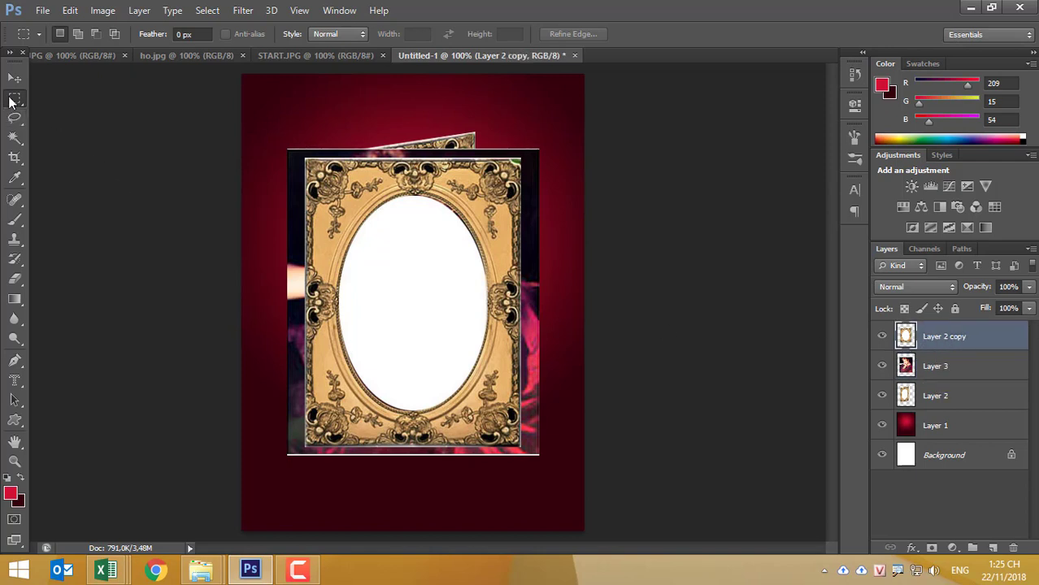
right_click(14, 99)
click(15, 140)
right_click(15, 140)
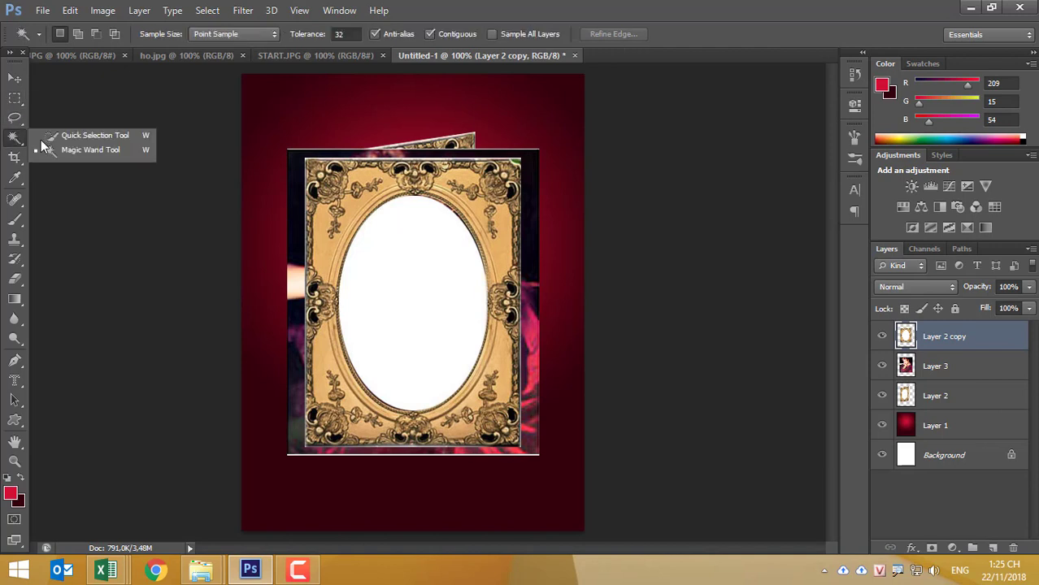
click(97, 147)
click(436, 252)
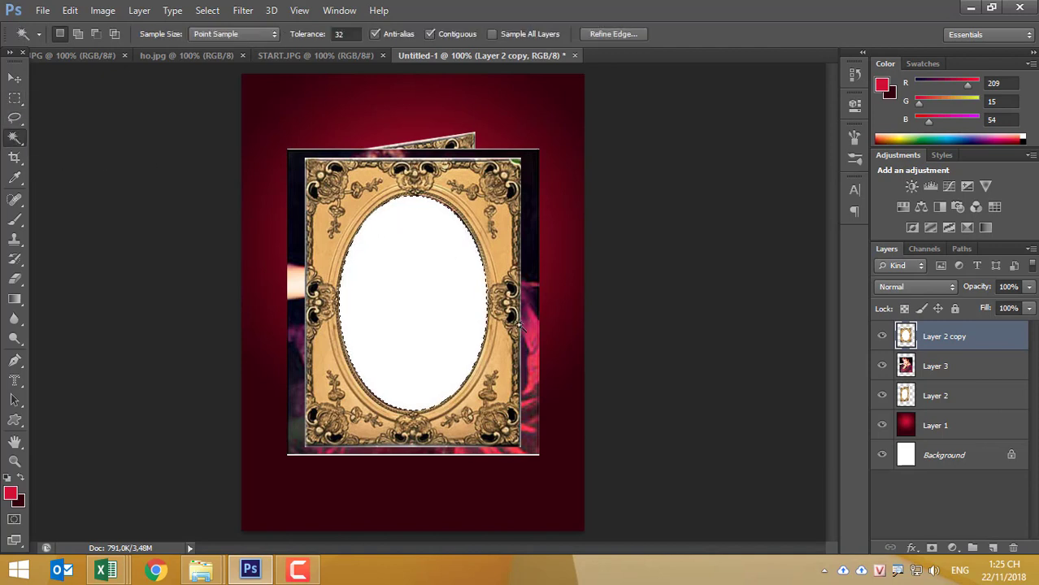
key(Delete)
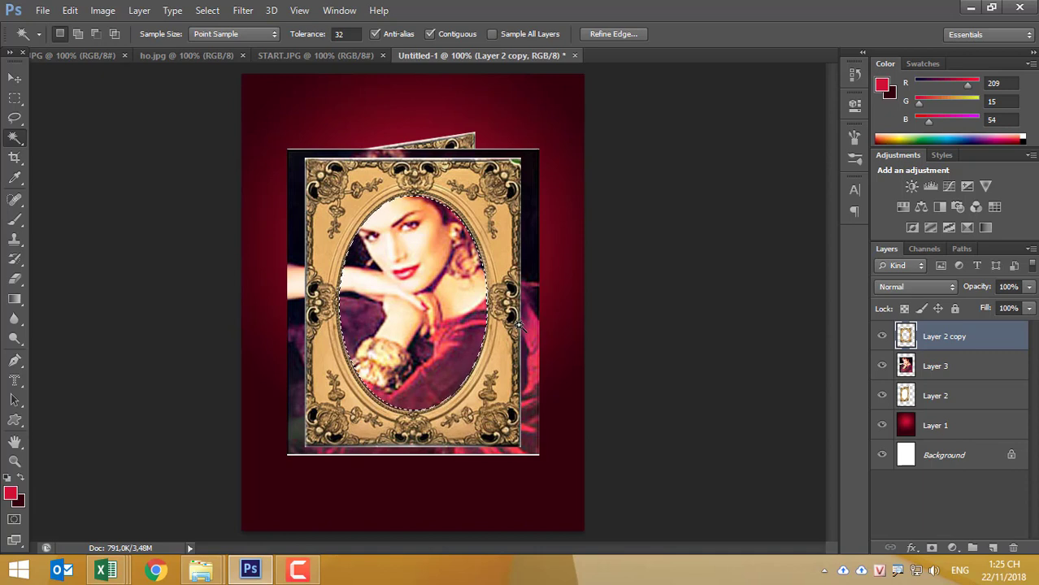
key(Delete)
key(ctrl+d)
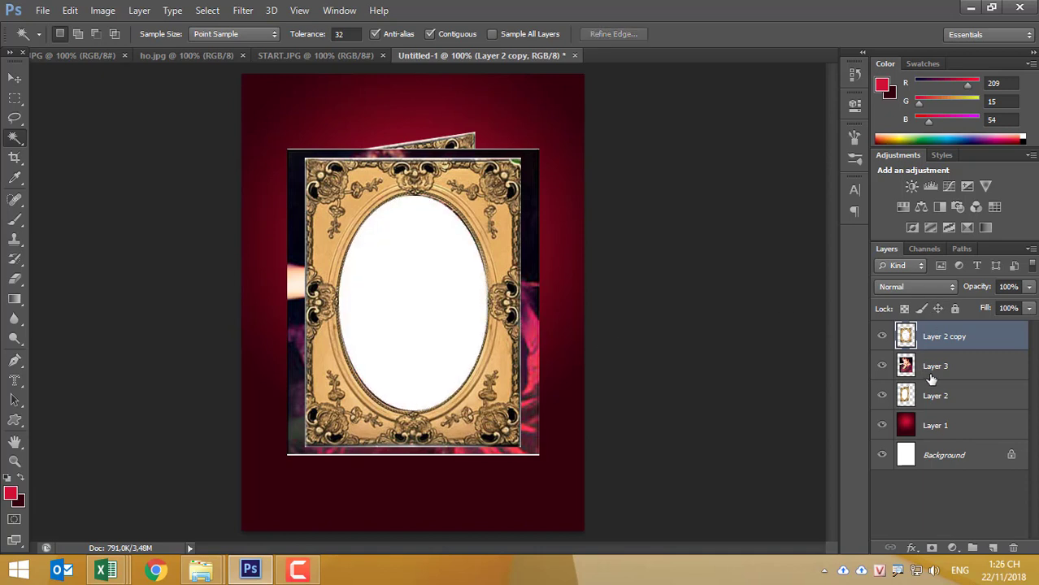
Move Layer 3 above the frames and select the front frame's white oval over it.
drag(931, 375, 927, 329)
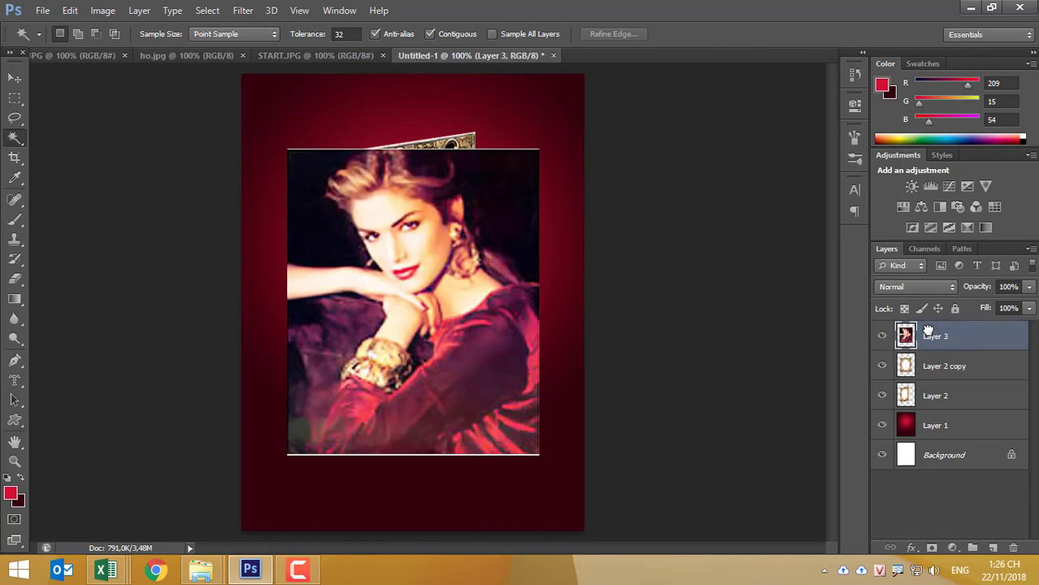
click(881, 336)
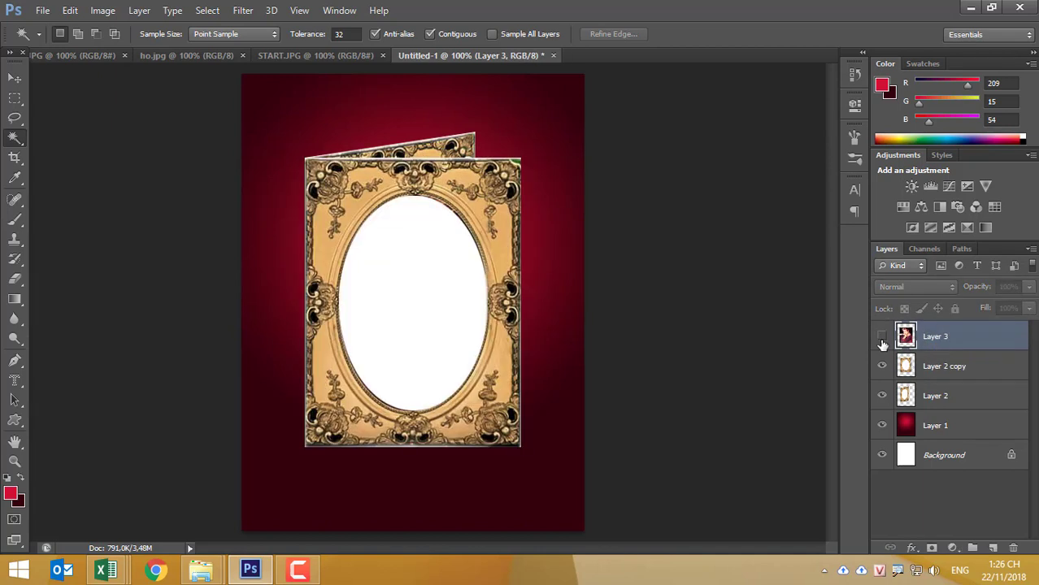
click(974, 371)
click(429, 318)
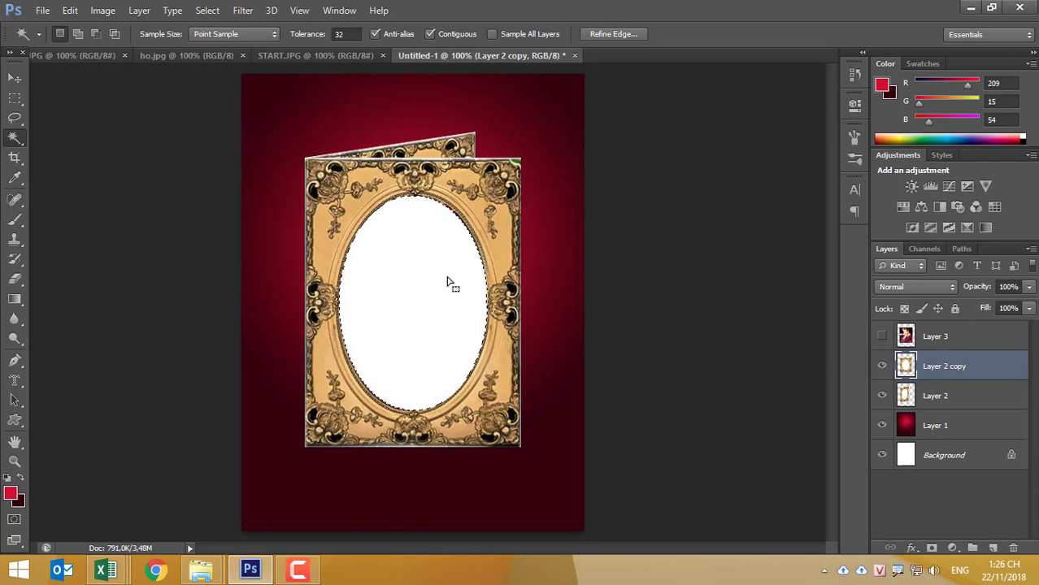
click(945, 342)
click(881, 336)
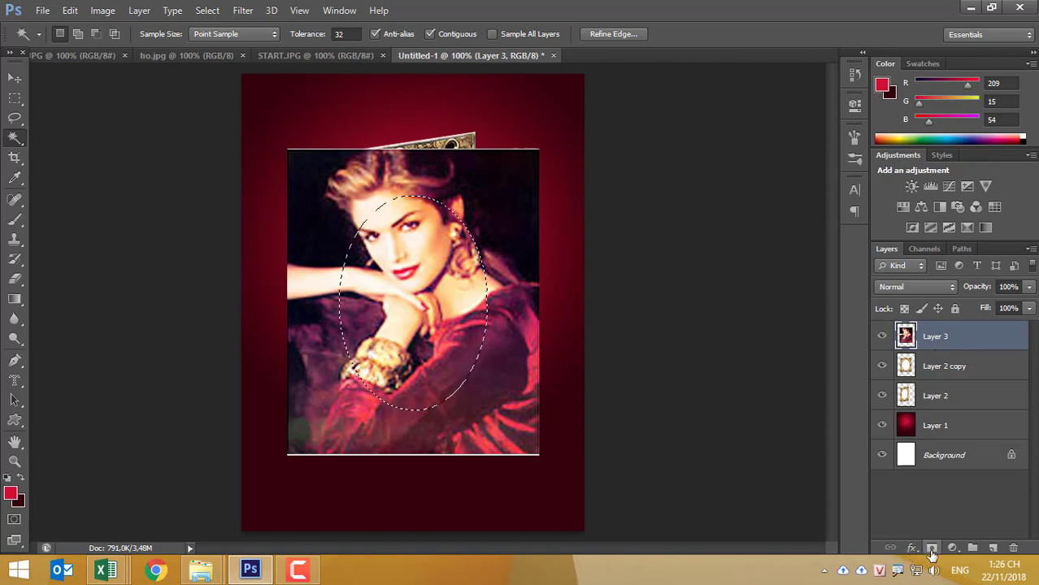
Add a layer mask to Layer 3 from the oval selection so the woman shows only inside the frame.
click(932, 549)
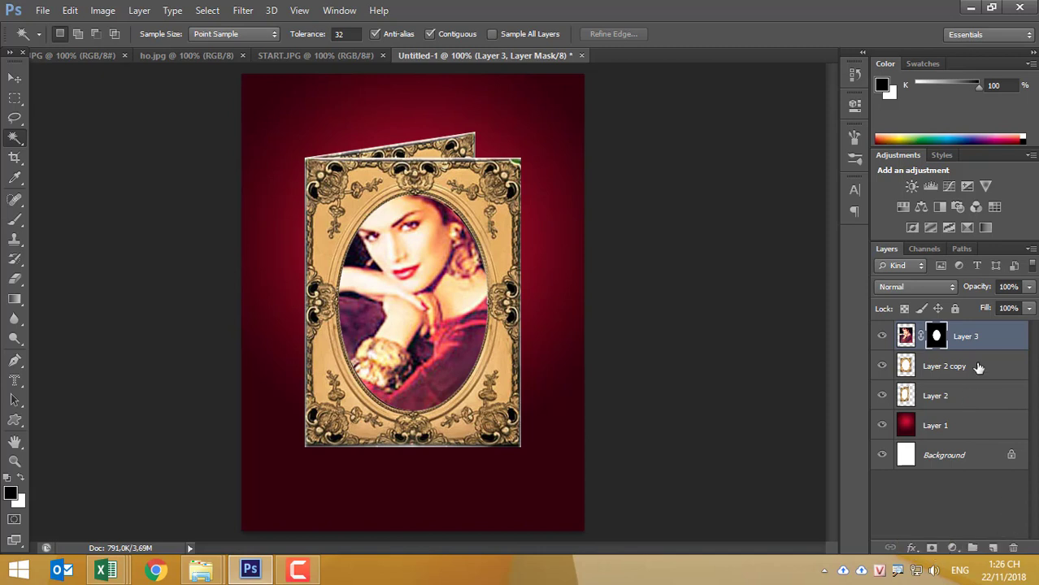
Try scaling the oval mask to about 87%, then discard that change.
key(ctrl+t)
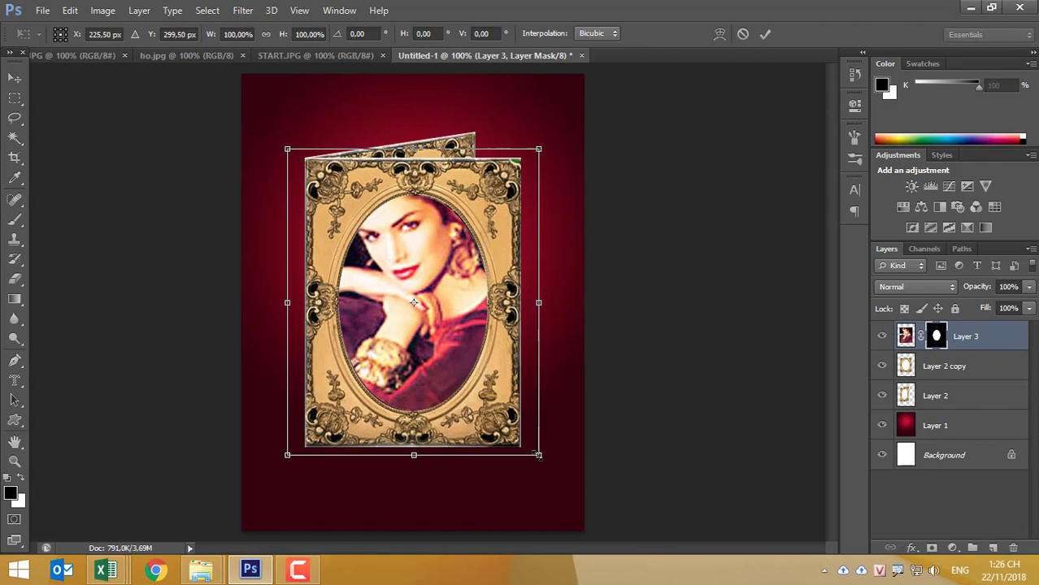
drag(538, 454, 526, 430)
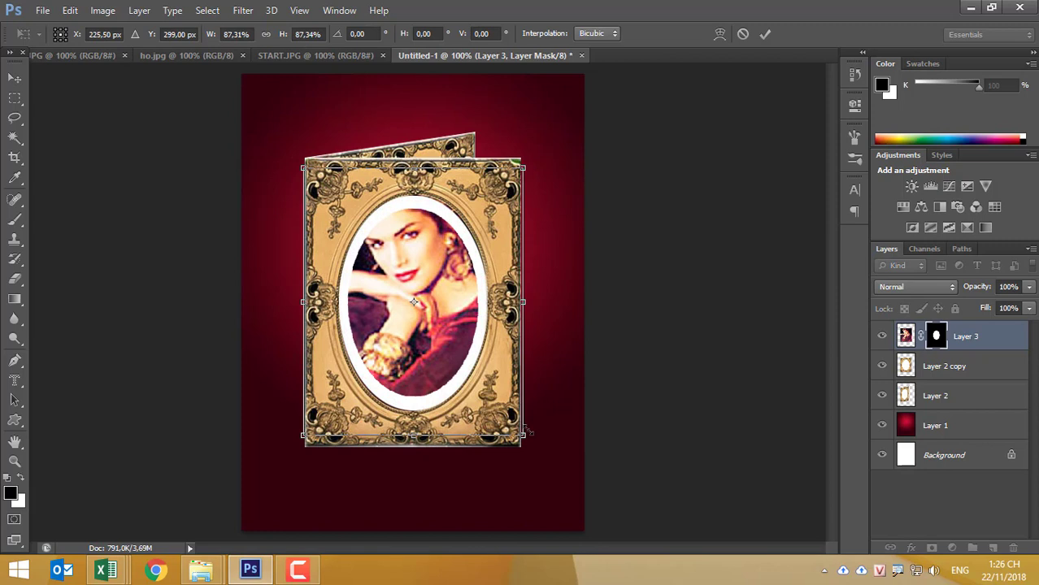
key(Return)
key(w)
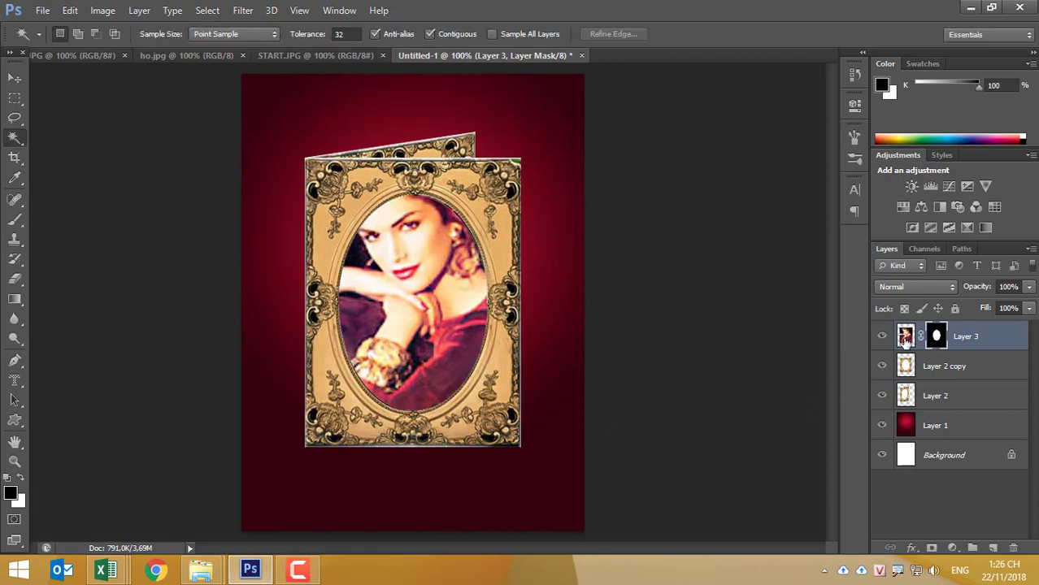
Scale the woman's photo inside the mask down to about 71%.
click(902, 336)
key(ctrl+t)
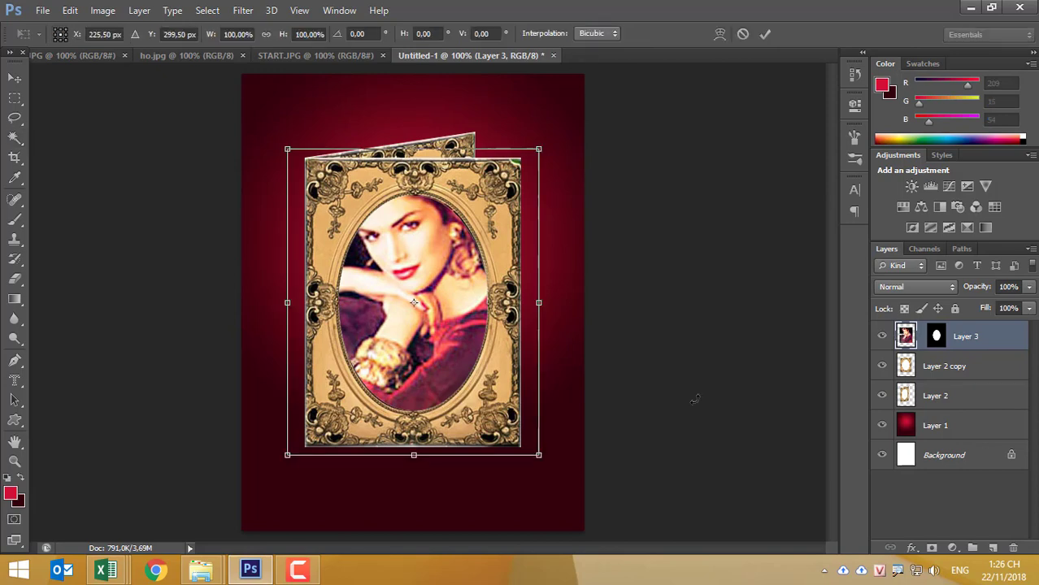
drag(539, 456, 518, 401)
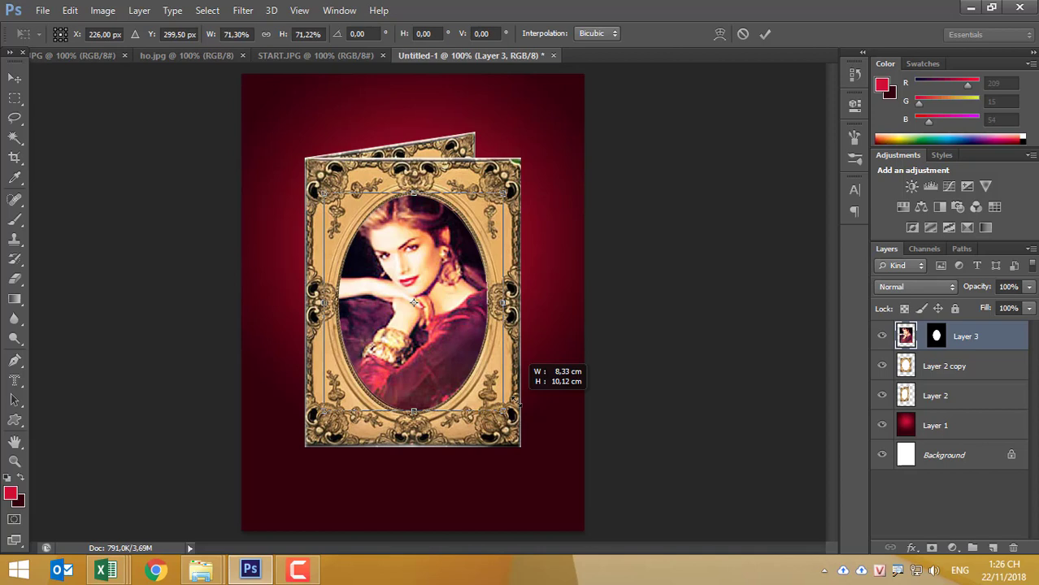
key(Return)
key(w)
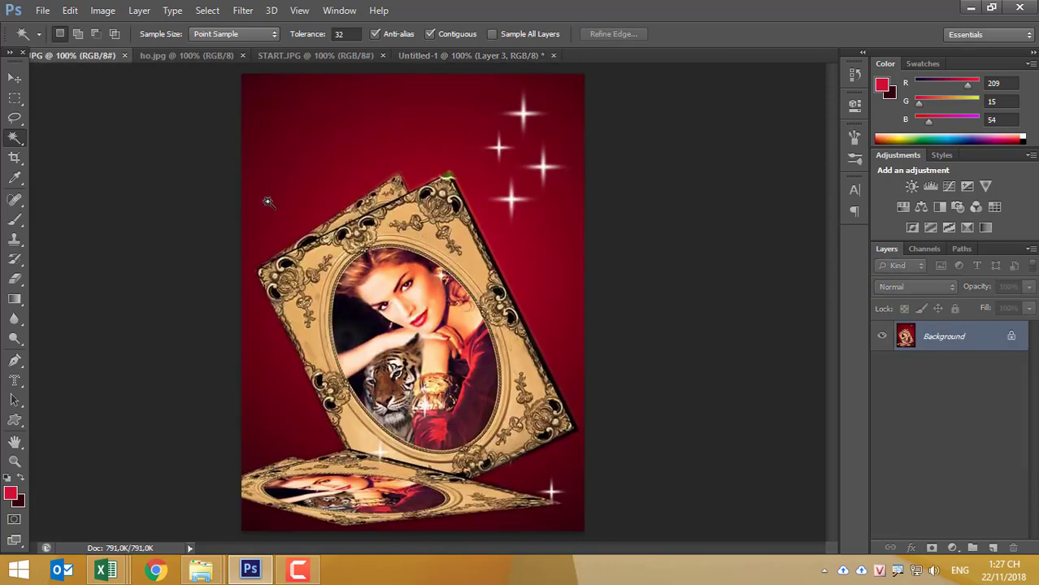
Check the reference poster, then marquee-select the tiger photo in START.JPG.
click(49, 56)
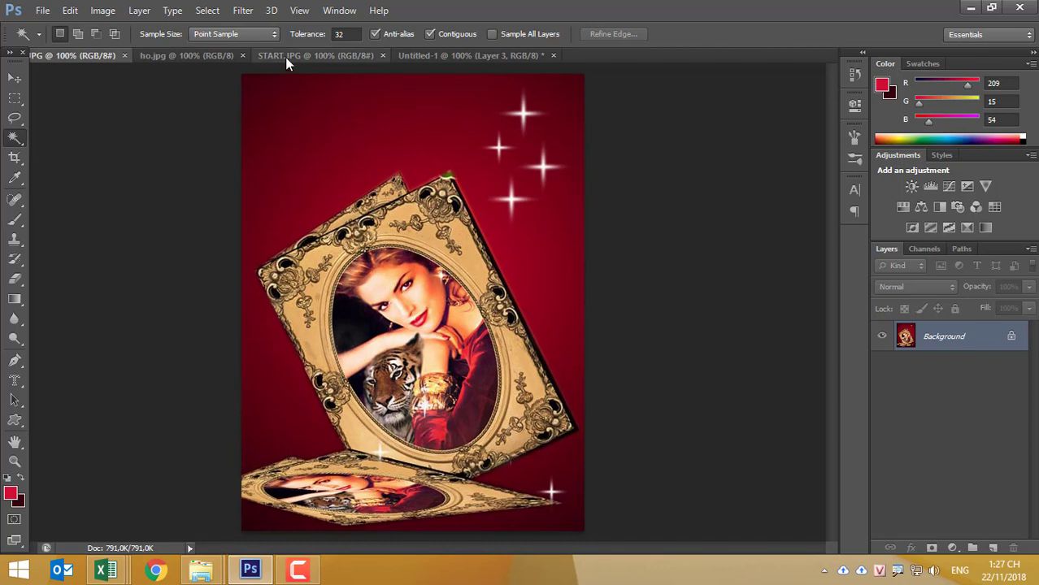
click(285, 56)
click(14, 98)
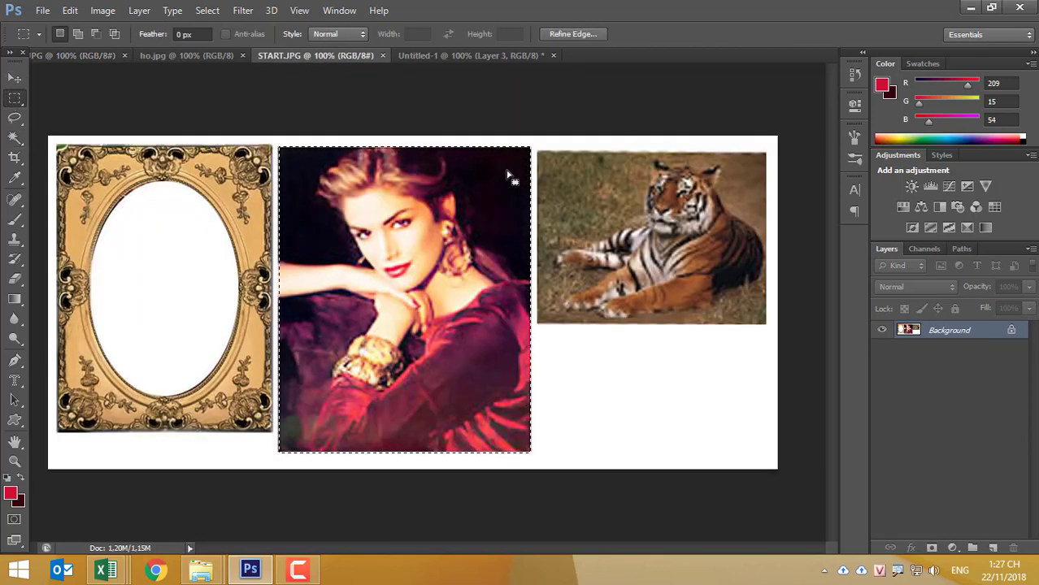
click(536, 149)
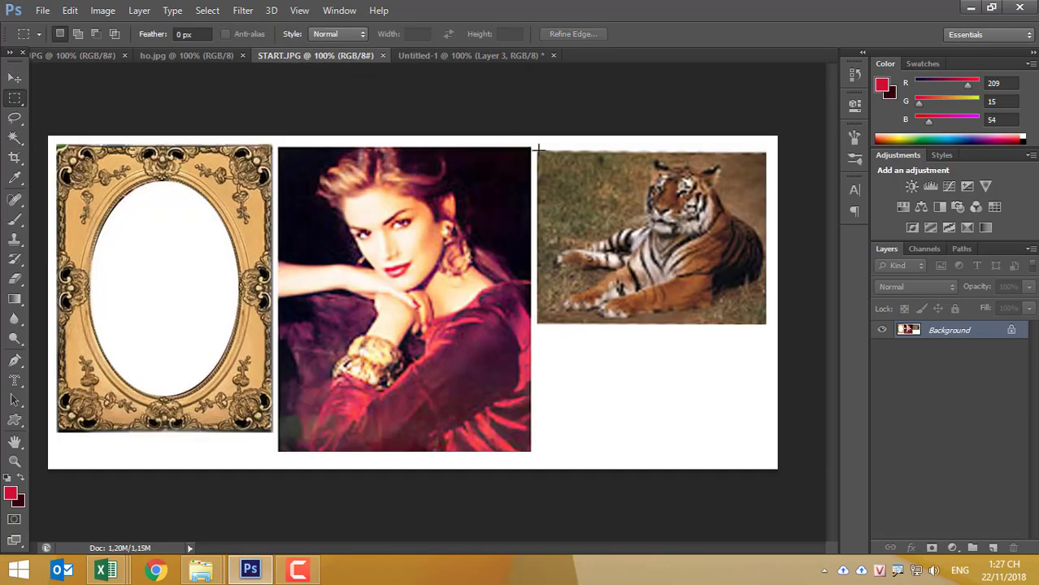
drag(537, 149, 765, 324)
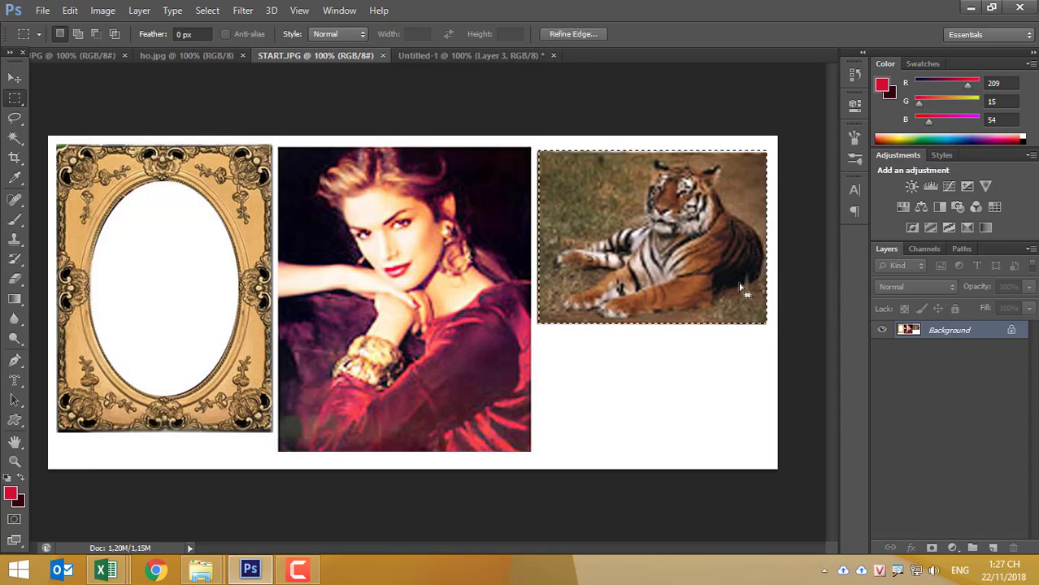
click(411, 54)
Paste the tiger into the poster as Layer 4 and compare it against the finished reference.
key(ctrl+v)
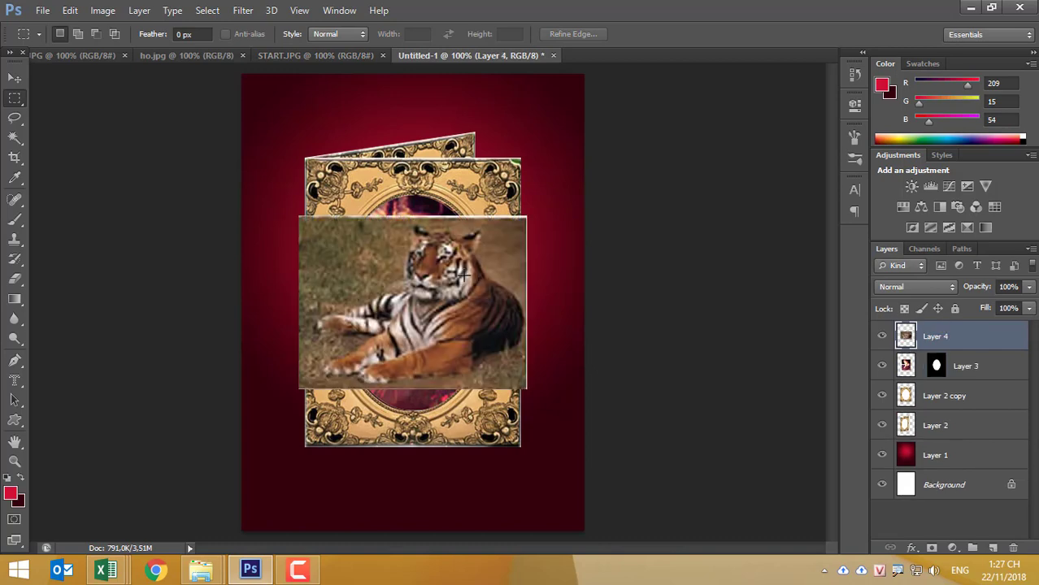
click(15, 77)
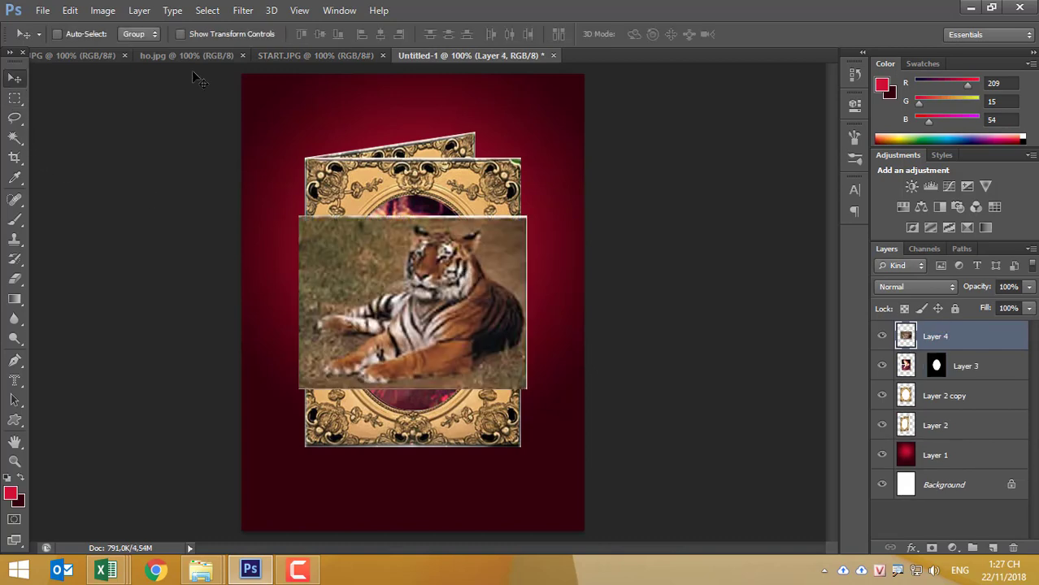
click(77, 55)
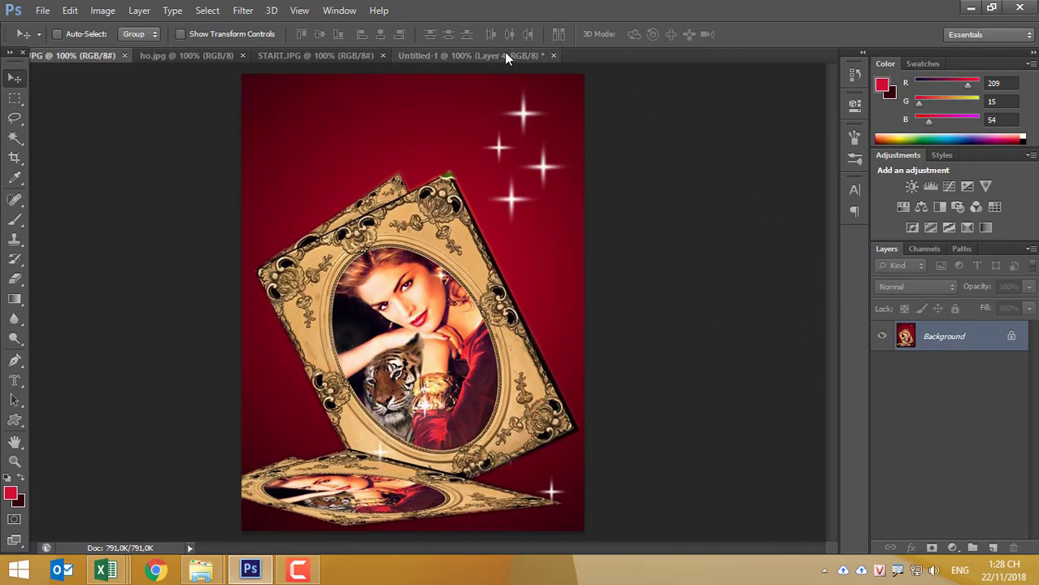
click(482, 55)
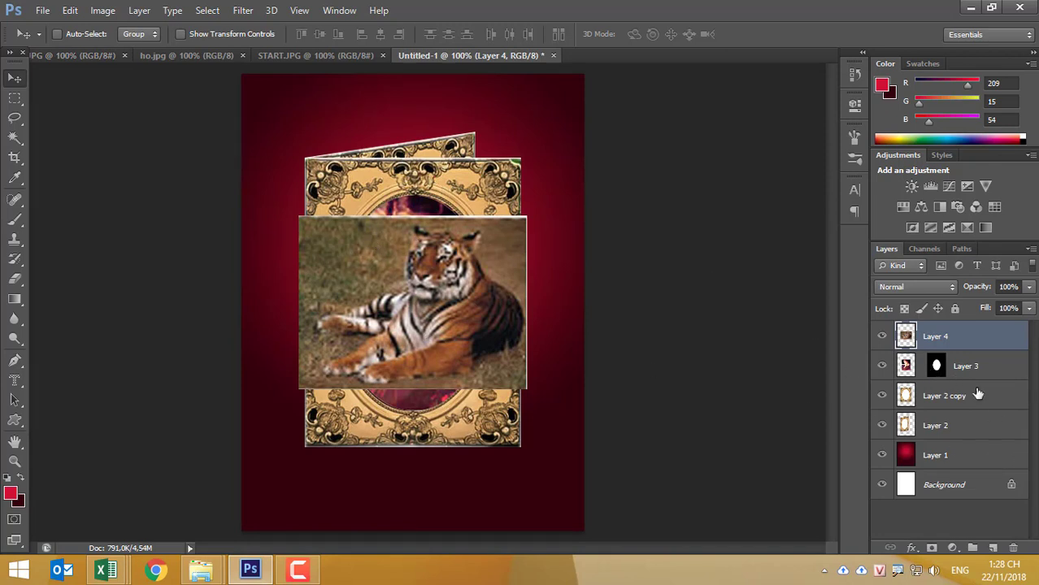
Mask Layer 4 to the woman's oval, move the tiger below her face, and set Fill to 82%.
ctrl+click(937, 367)
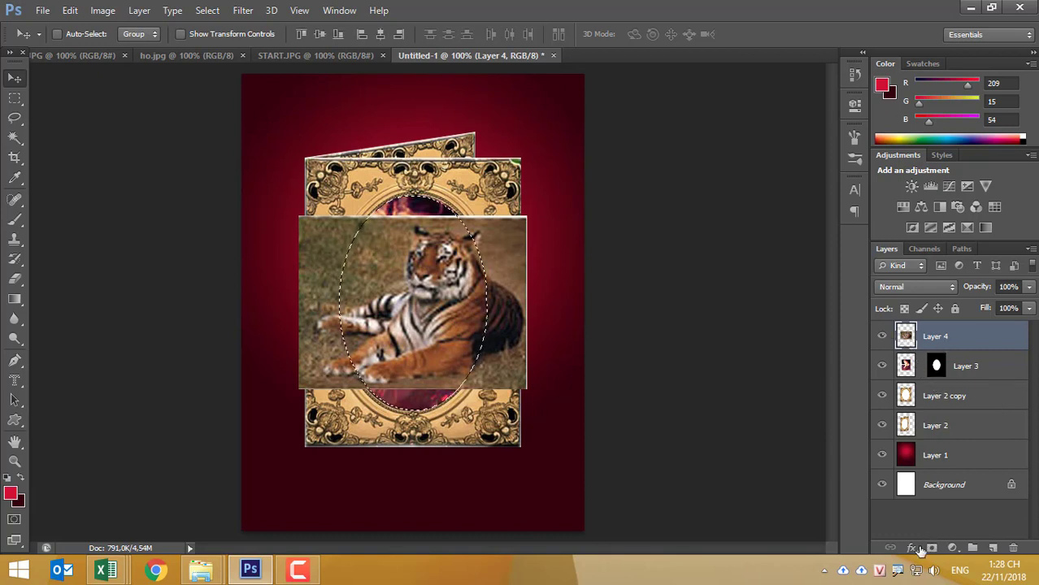
click(931, 550)
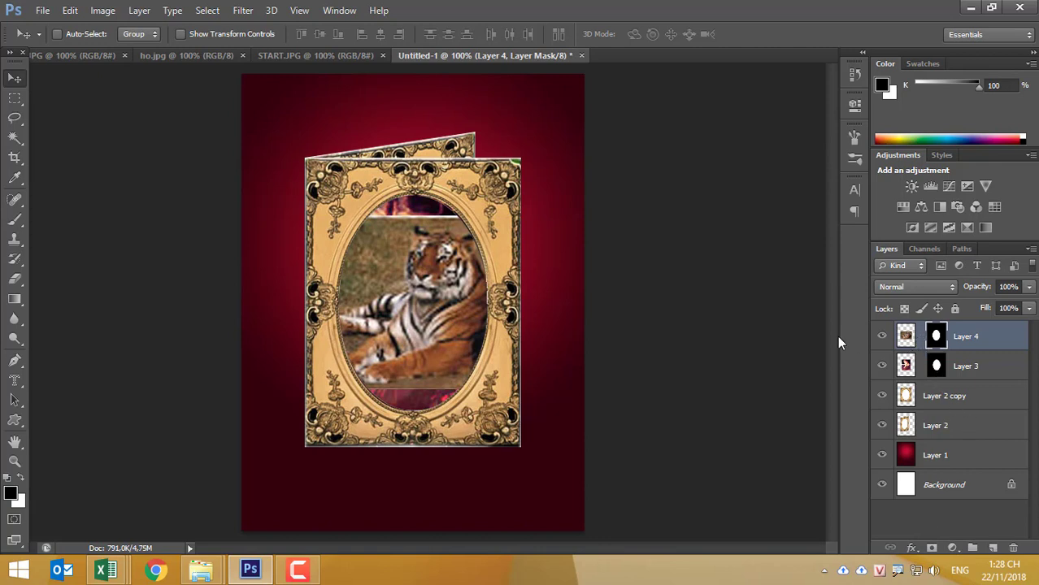
click(906, 337)
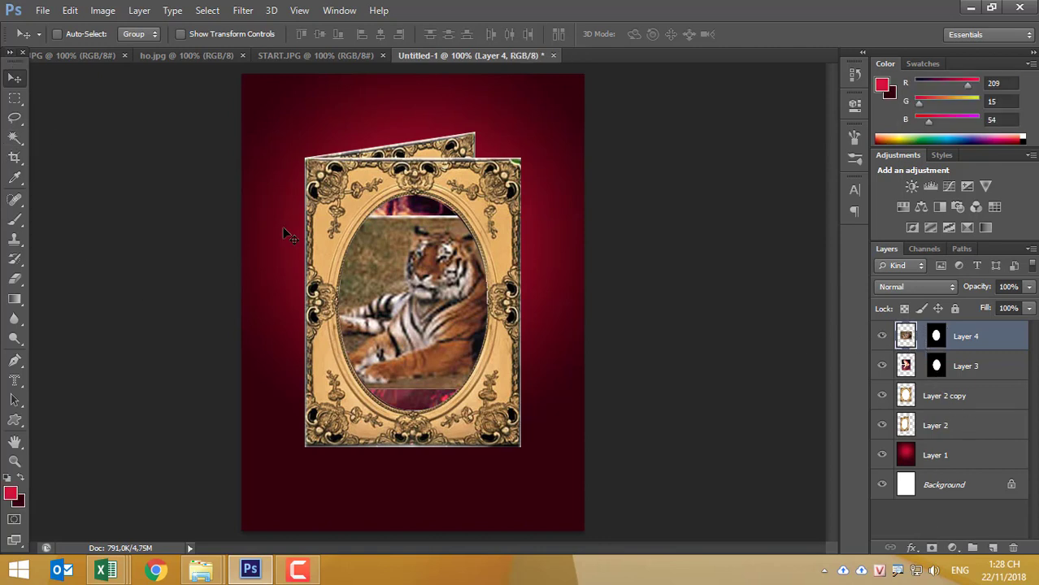
drag(446, 284, 403, 349)
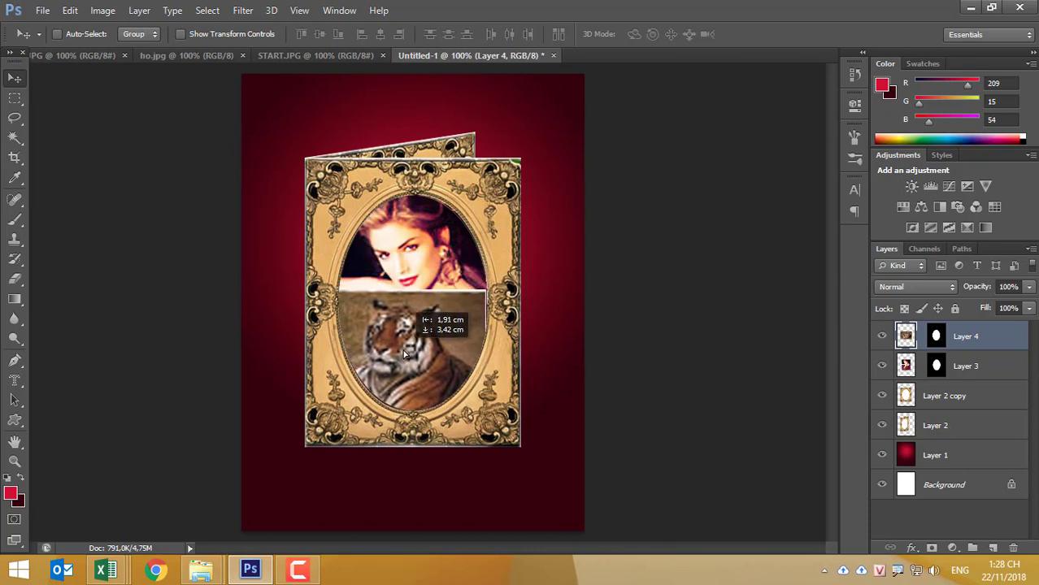
click(1028, 308)
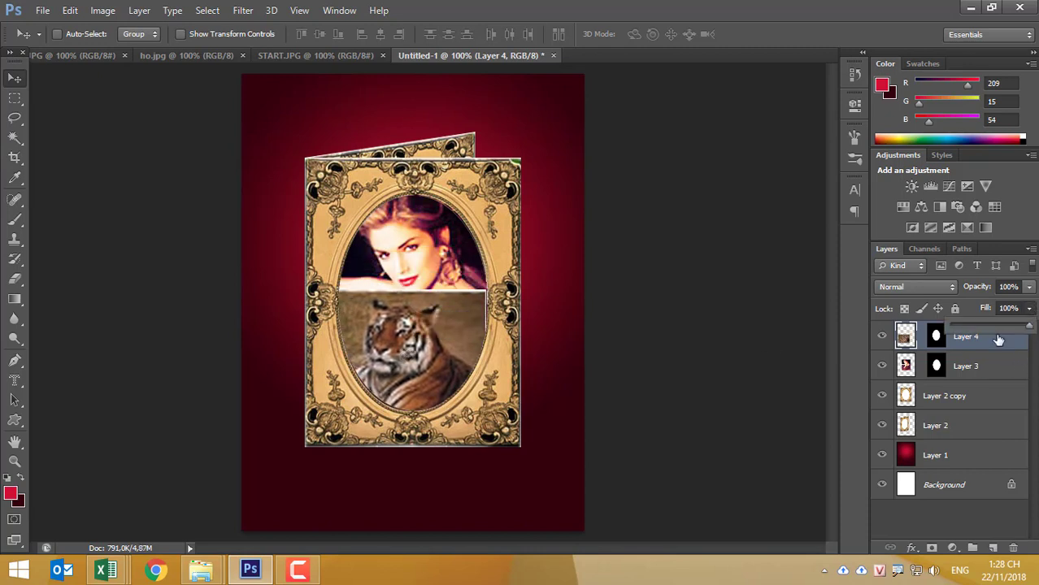
click(1014, 327)
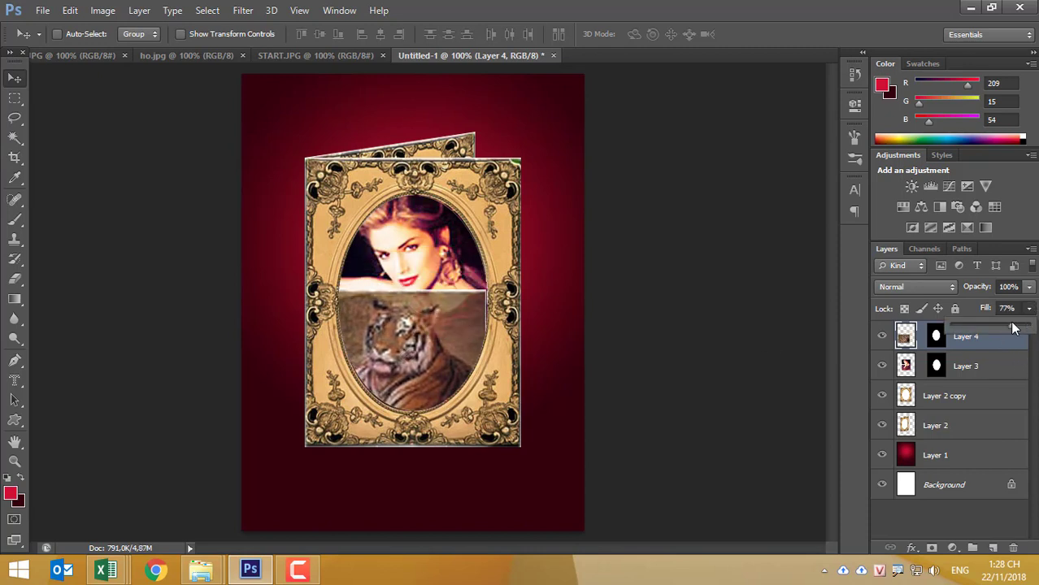
drag(1014, 327, 1017, 327)
Nudge the tiger further down inside the oval frame.
scroll(396, 400, up, 2)
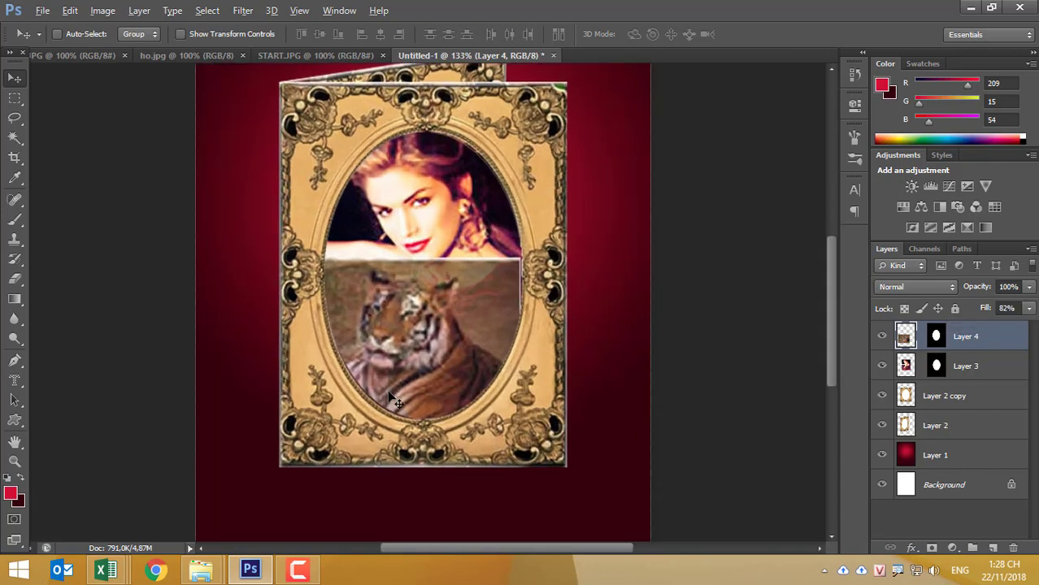
scroll(396, 400, up, 3)
scroll(396, 401, up, 1)
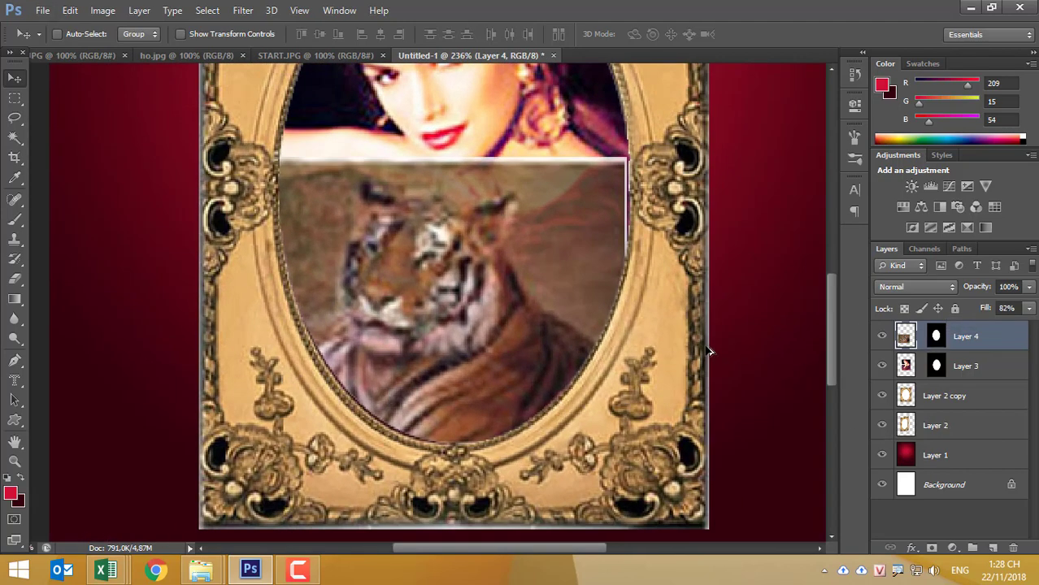
scroll(709, 351, down, 1)
mouse_move(456, 291)
mouse_down()
mouse_move(457, 328)
mouse_move(399, 256)
mouse_up()
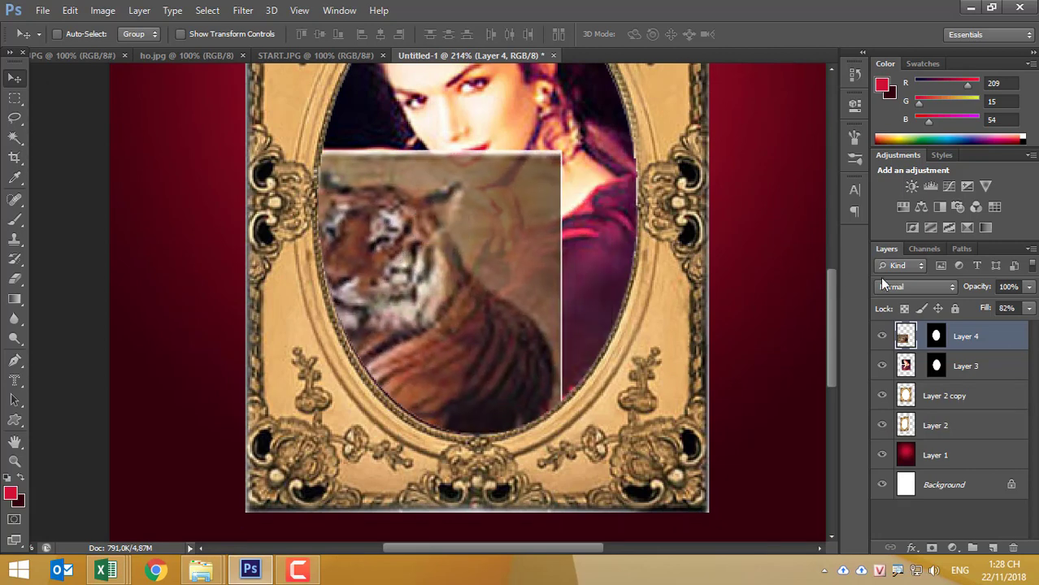
Scale the tiger down to about 52% in stages, repositioning it up and right.
key(ctrl+t)
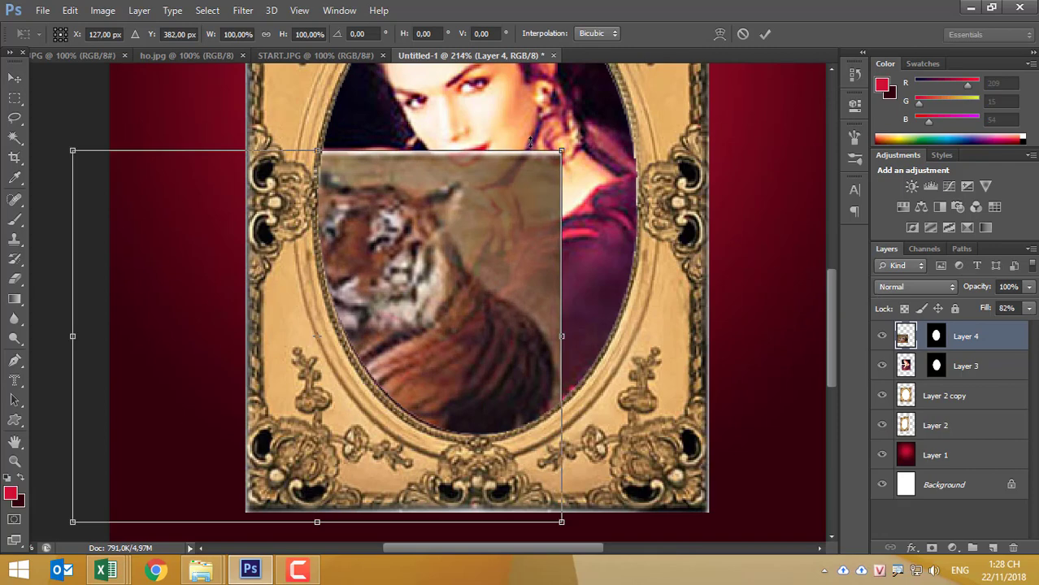
drag(559, 148, 547, 163)
drag(457, 295, 467, 280)
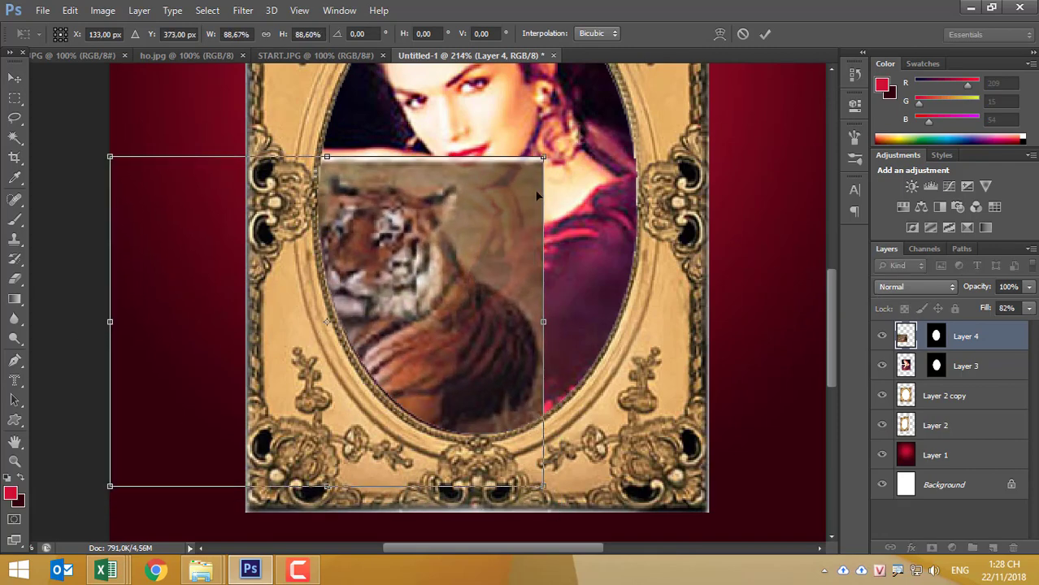
drag(540, 158, 504, 182)
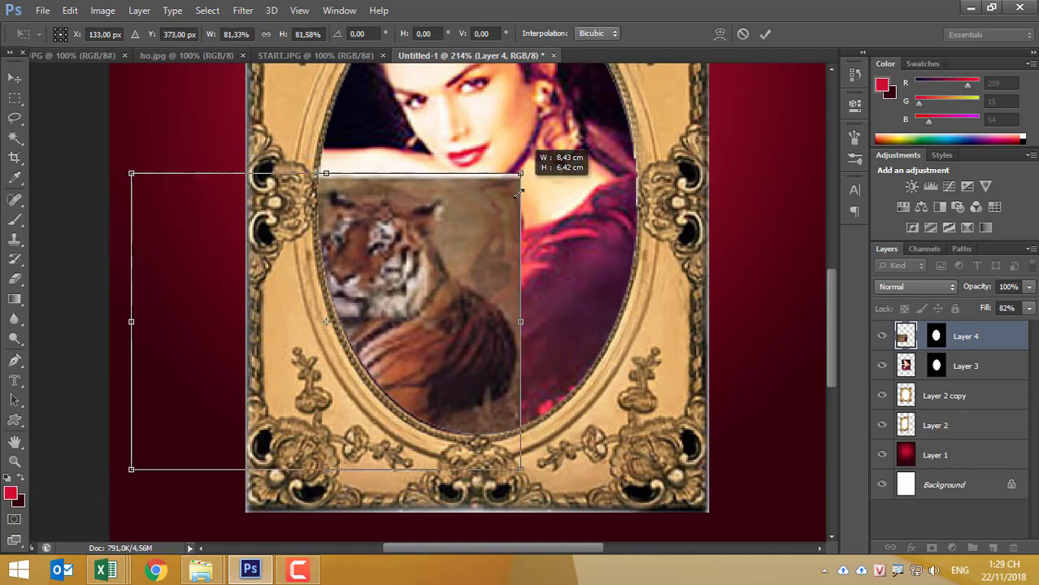
drag(437, 303, 445, 278)
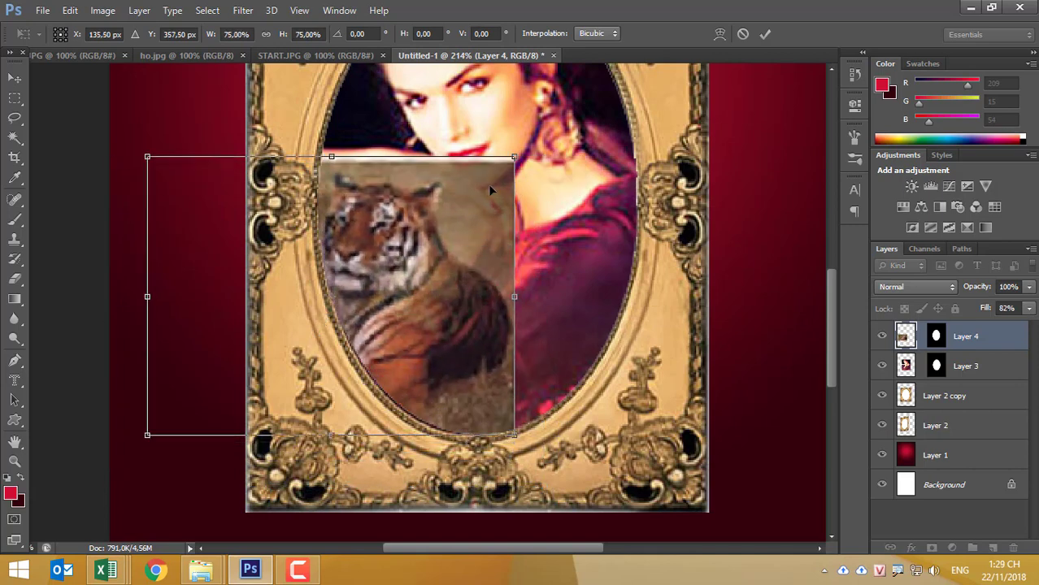
drag(512, 157, 468, 239)
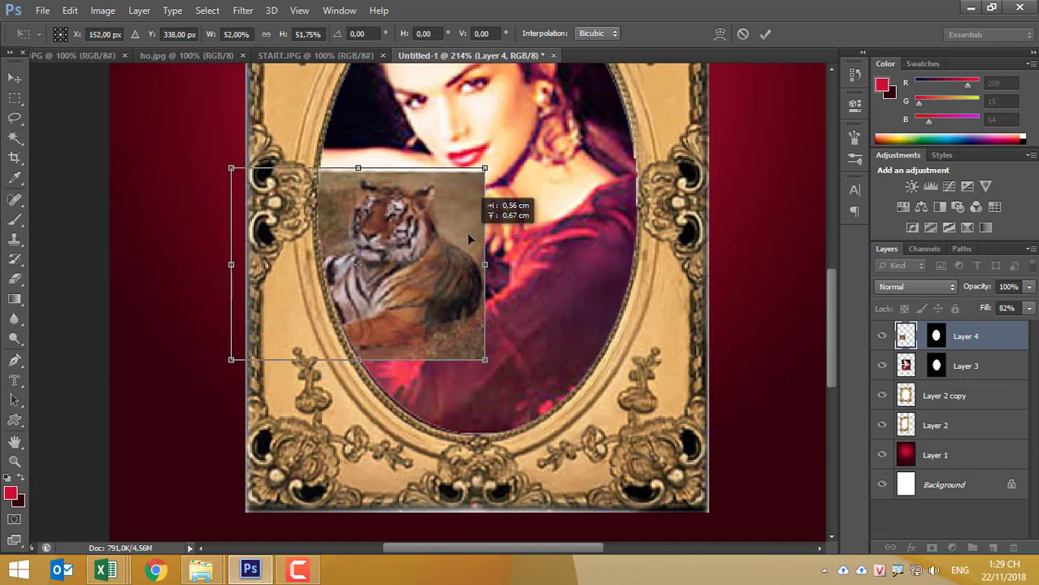
key(Return)
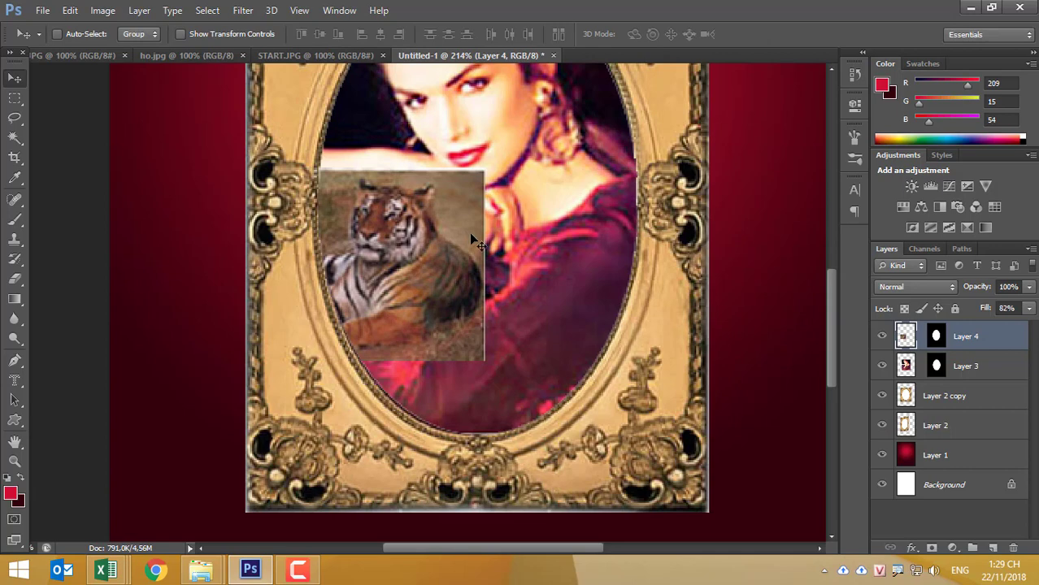
Cancel a trial enlargement of the tiger and hide Layer 4.
key(ctrl+t)
drag(232, 361, 211, 395)
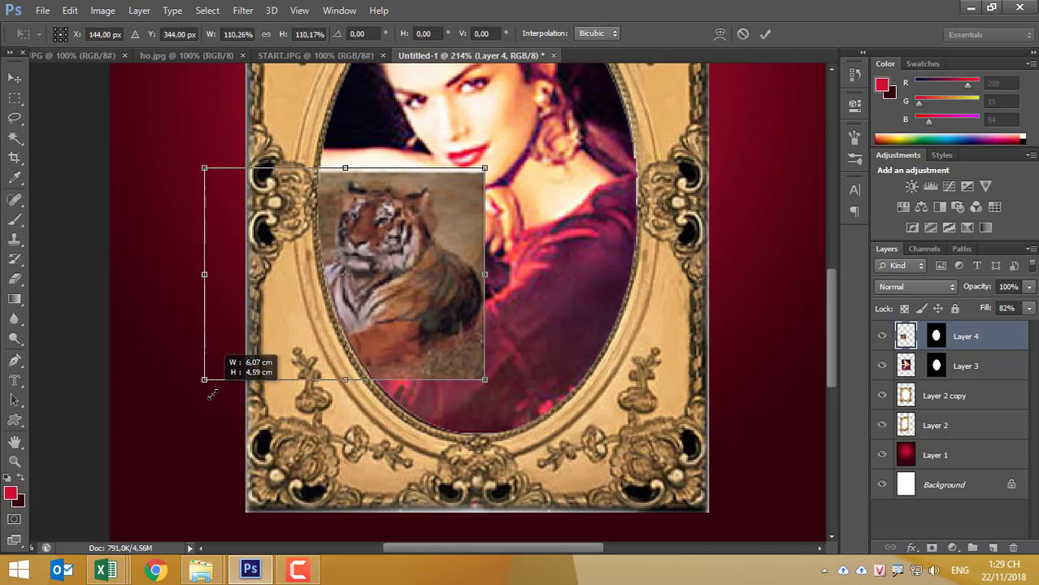
key(Escape)
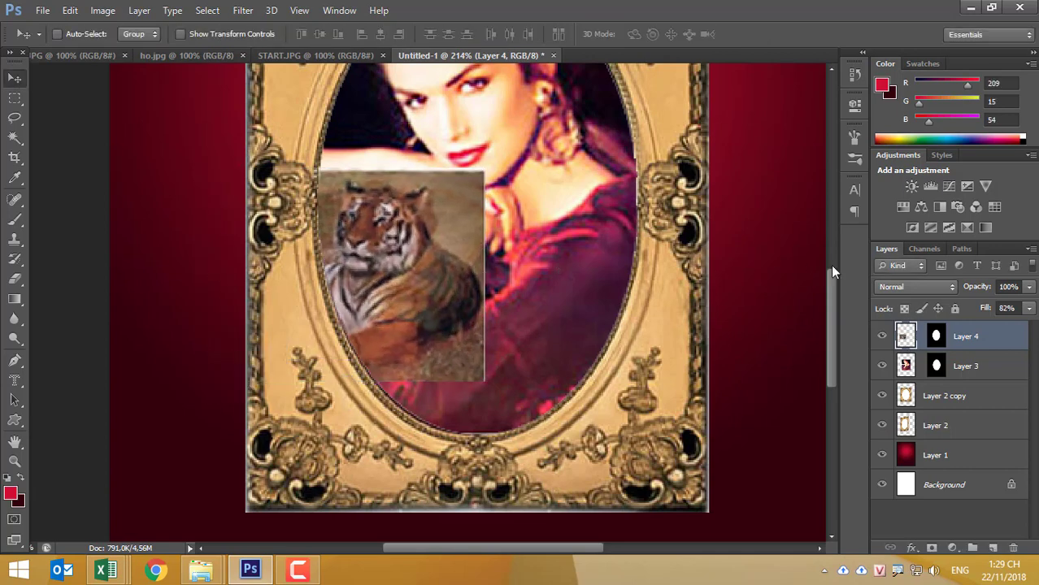
click(881, 337)
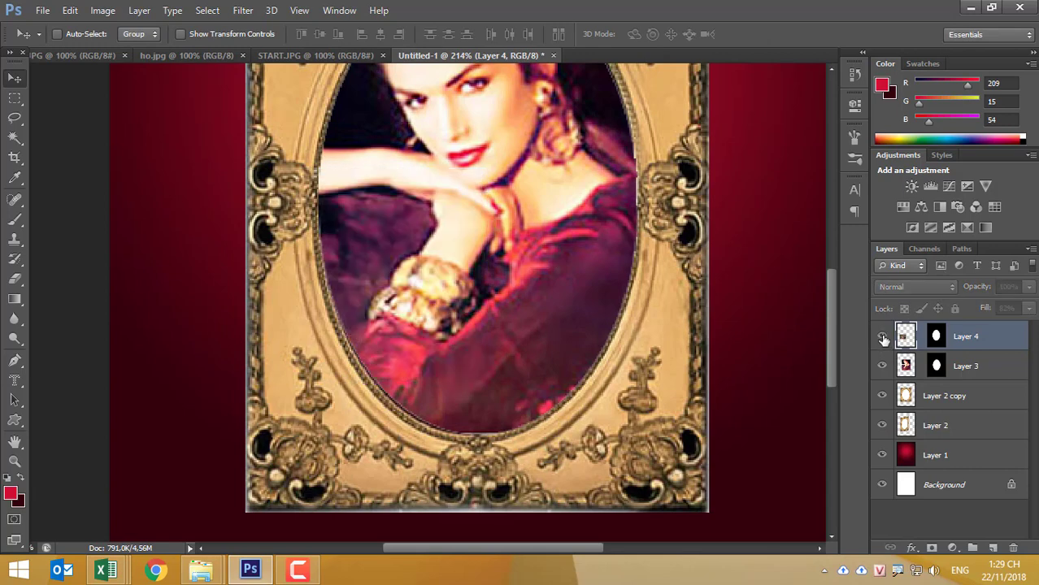
Toggle the tiger layer's visibility to compare, leaving it hidden.
click(881, 337)
click(882, 338)
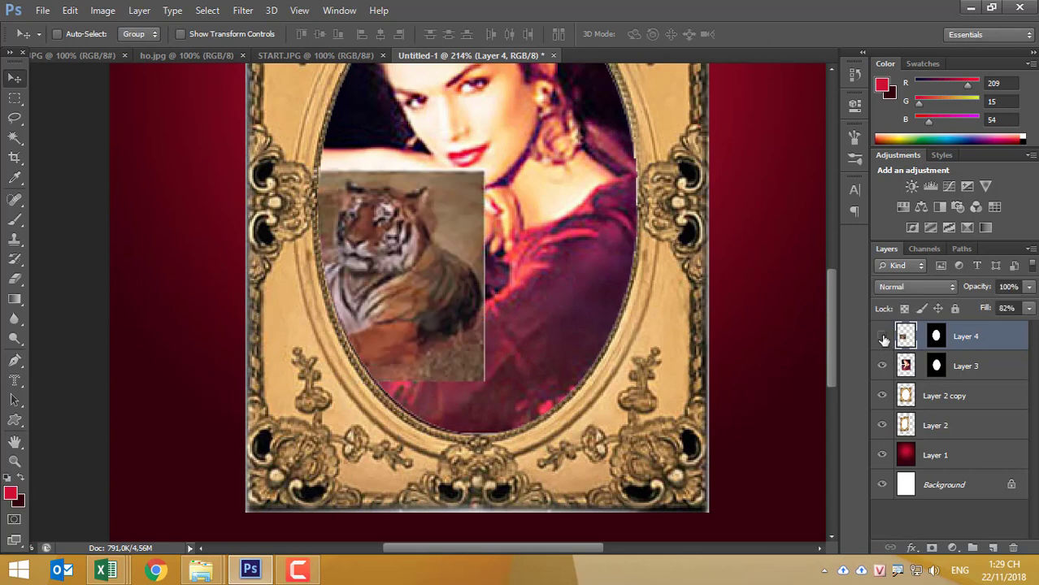
click(882, 338)
click(882, 337)
click(882, 336)
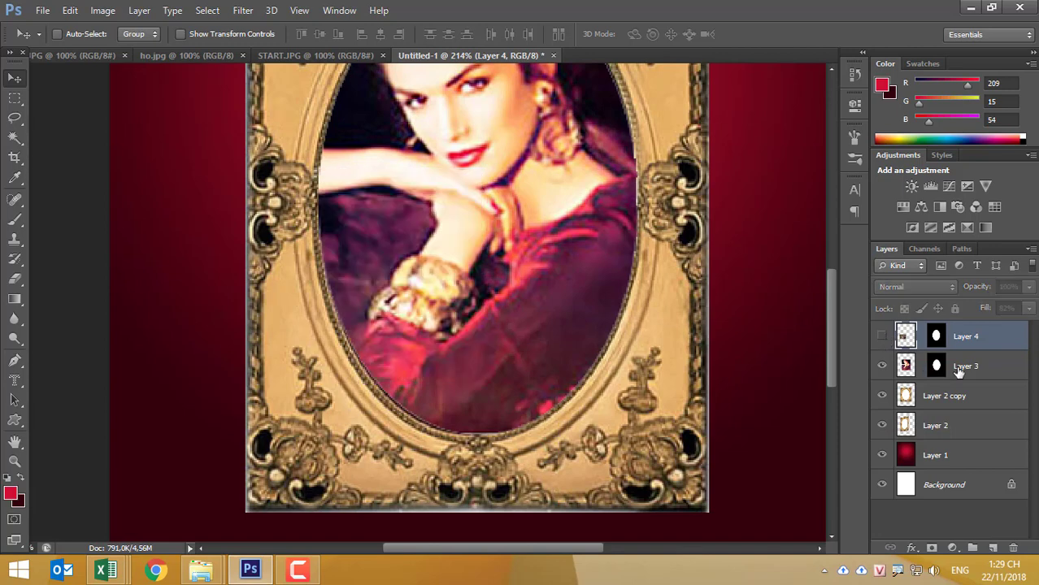
Lasso the area left of the woman's arm, then show Layer 4 and target its mask.
click(957, 367)
click(12, 134)
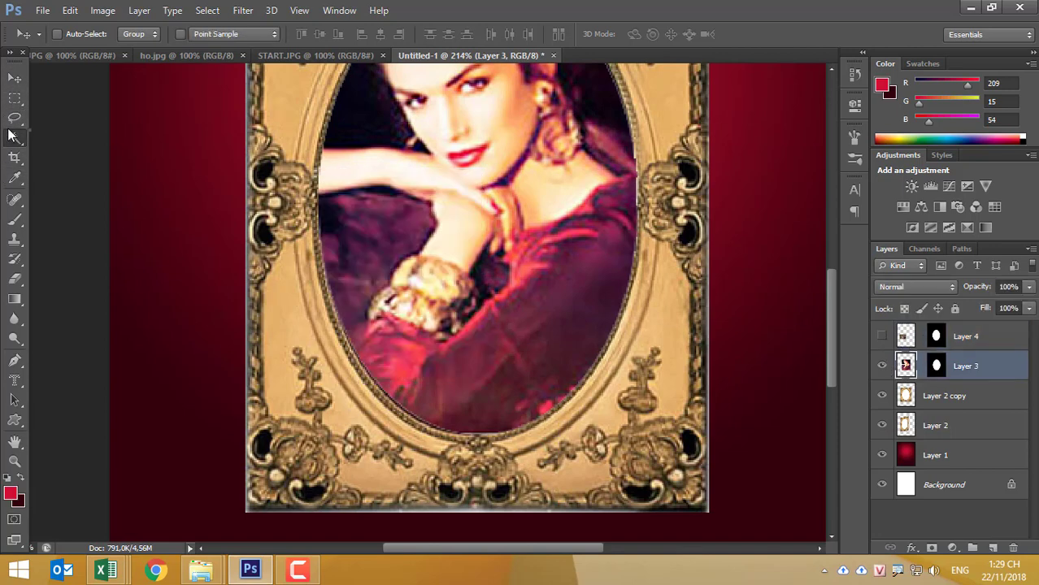
click(15, 118)
click(84, 120)
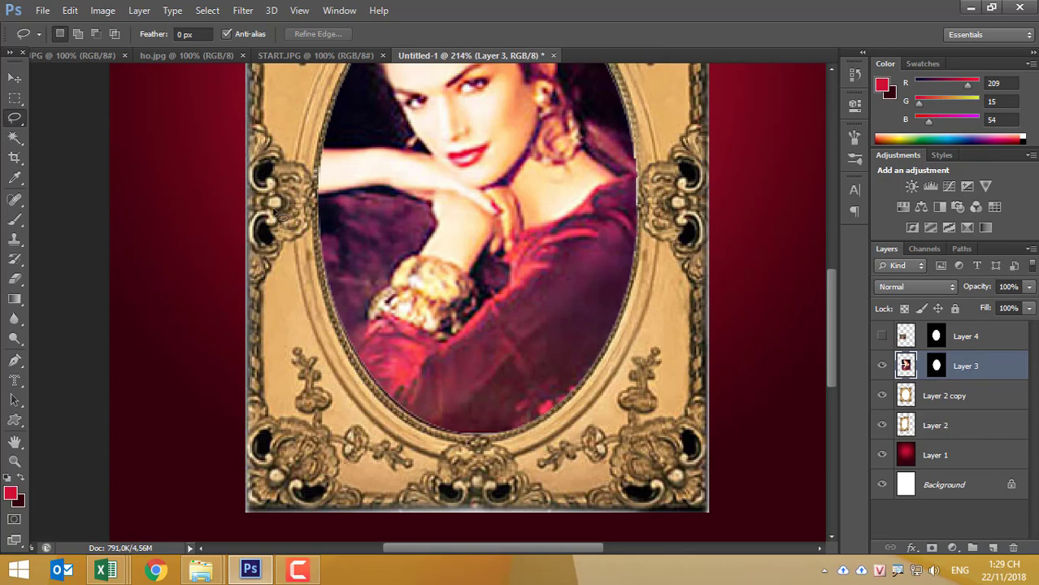
mouse_move(276, 214)
mouse_down()
mouse_move(387, 197)
mouse_move(436, 211)
mouse_move(419, 252)
mouse_move(350, 331)
mouse_move(277, 351)
mouse_move(244, 252)
mouse_up()
drag(319, 212, 320, 205)
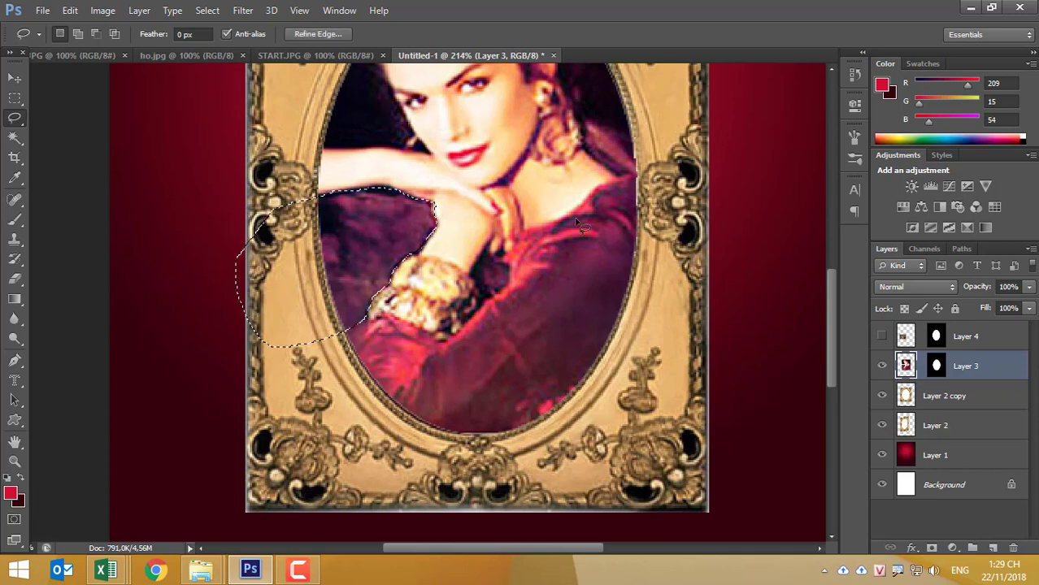
click(882, 335)
click(935, 338)
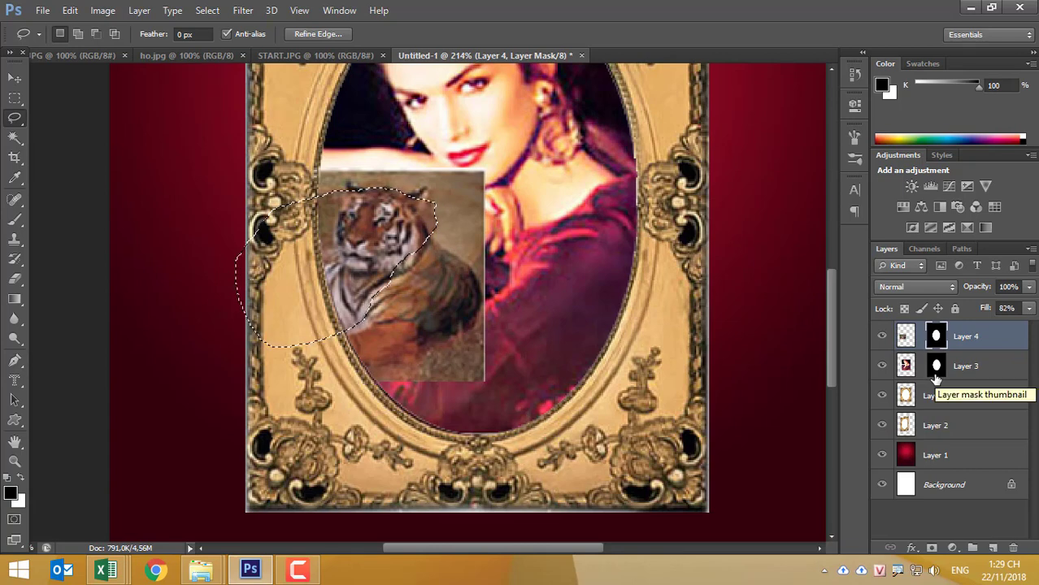
Invert the selection and fill the mask to hide the tiger outside the traced area, then deselect.
key(ctrl+shift+i)
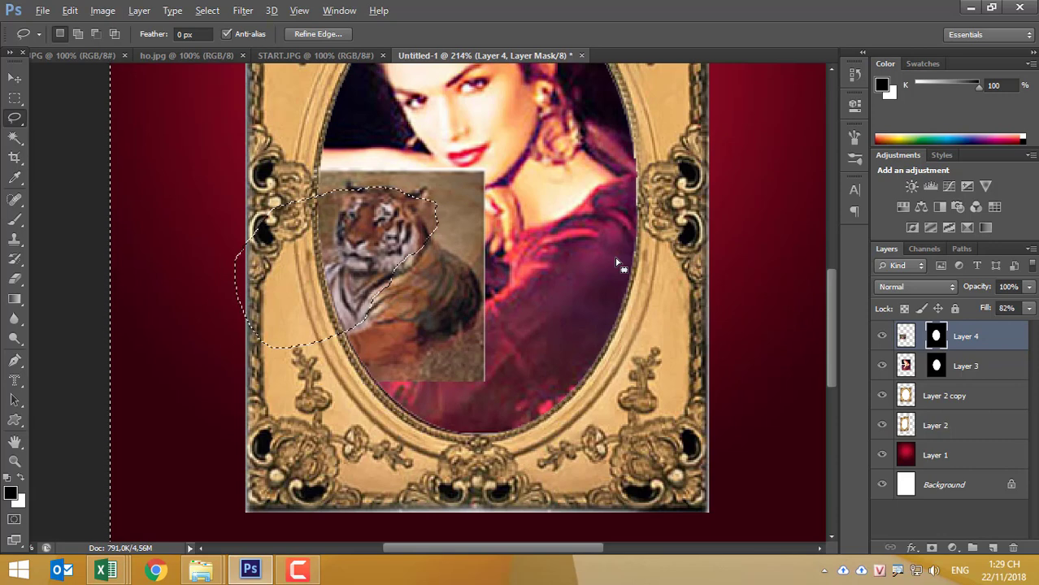
key(alt+BackSpace)
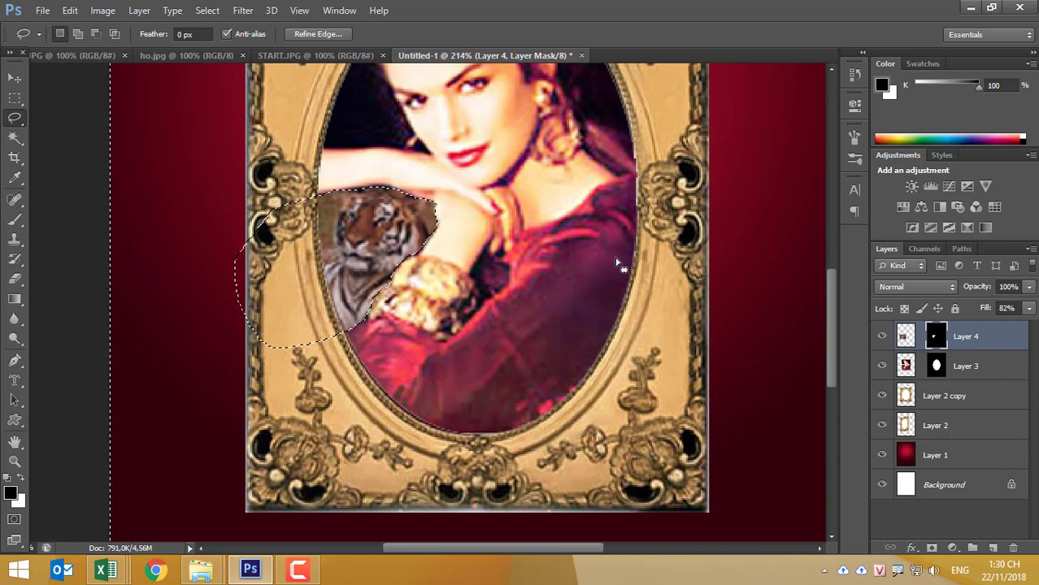
key(ctrl+d)
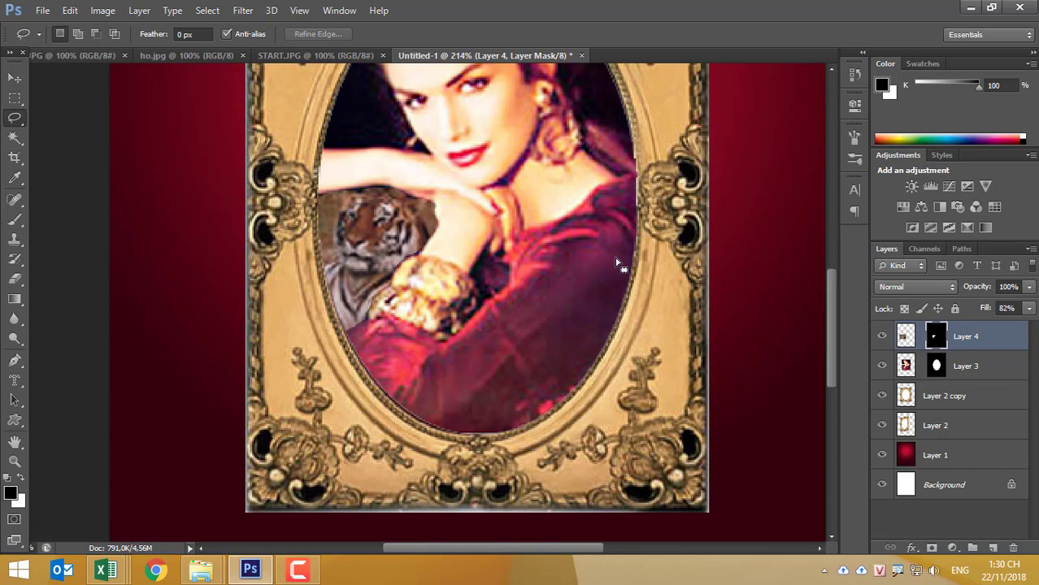
Disable the tiger's mask, lasso around its head, then re-enable the mask and deselect.
shift+click(939, 340)
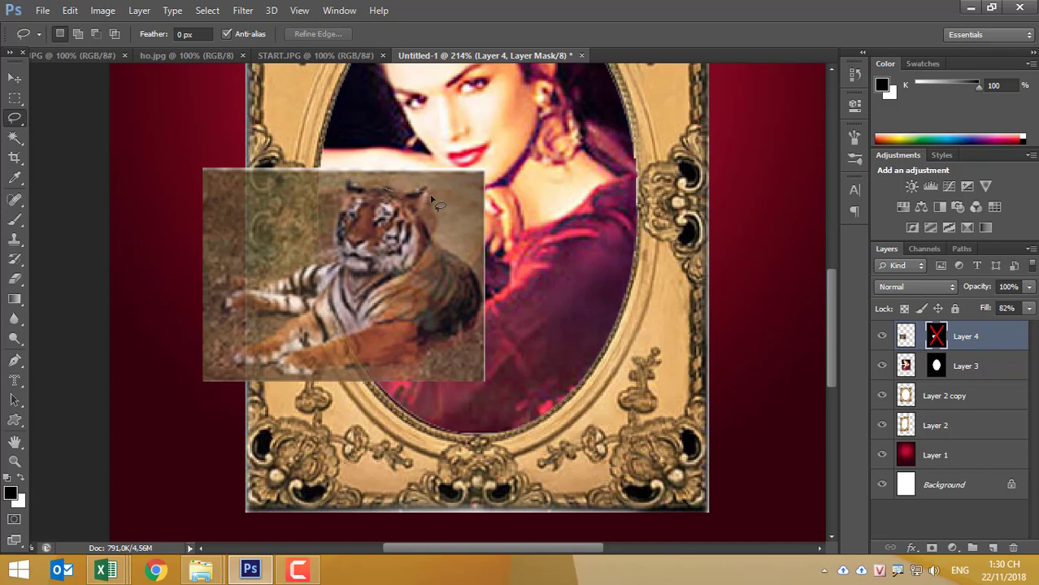
drag(427, 206, 390, 238)
drag(389, 238, 372, 190)
shift+click(938, 338)
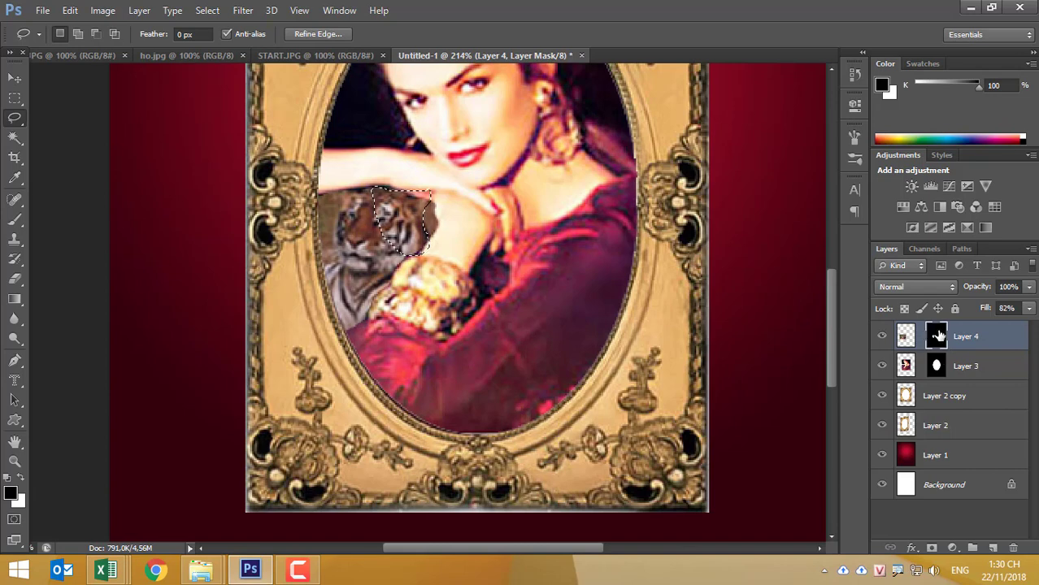
key(ctrl+d)
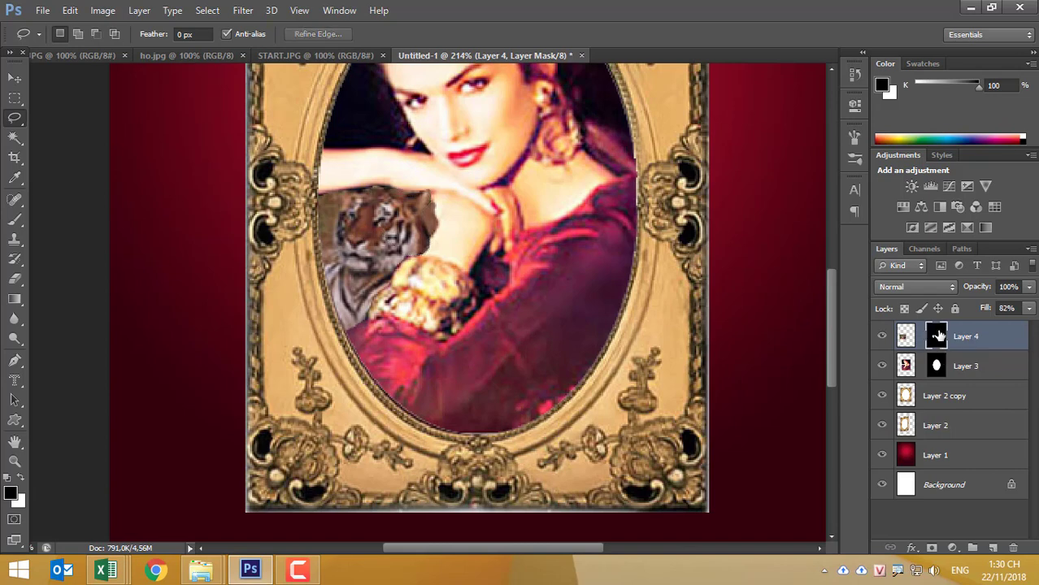
Choose the Brush tool with a soft round 0% hardness preset.
click(15, 158)
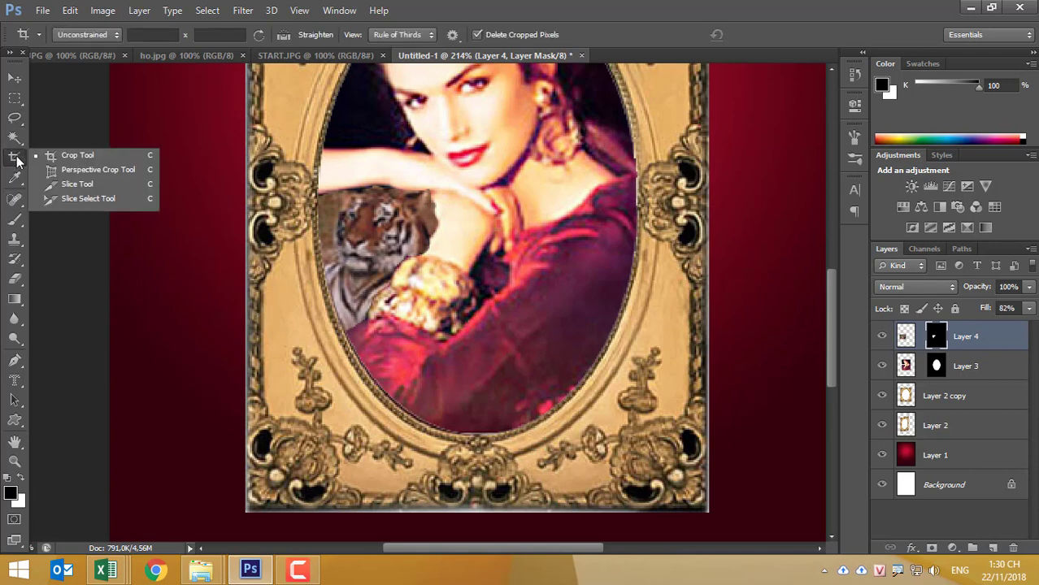
click(15, 219)
click(49, 225)
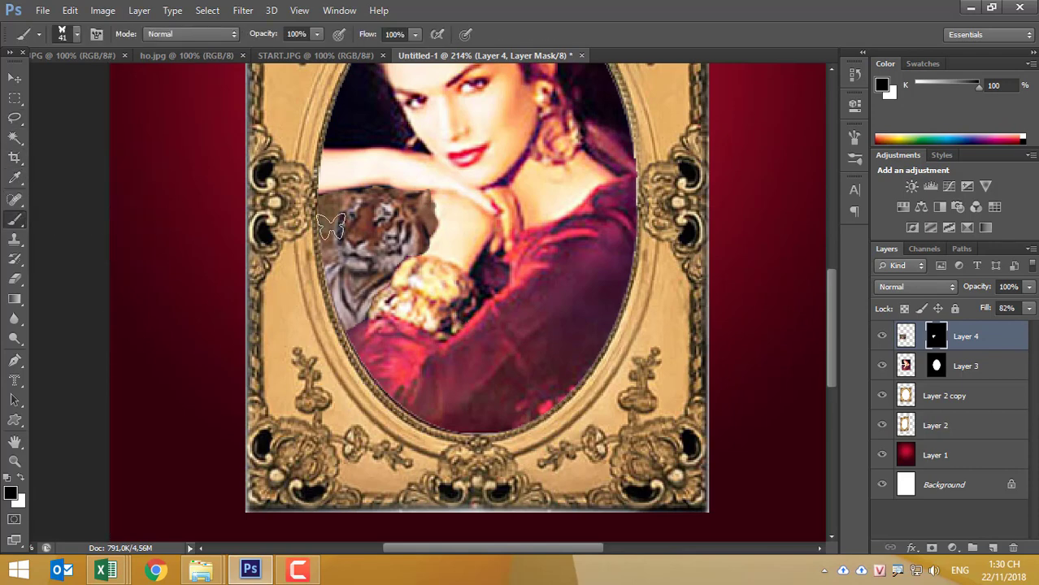
click(78, 34)
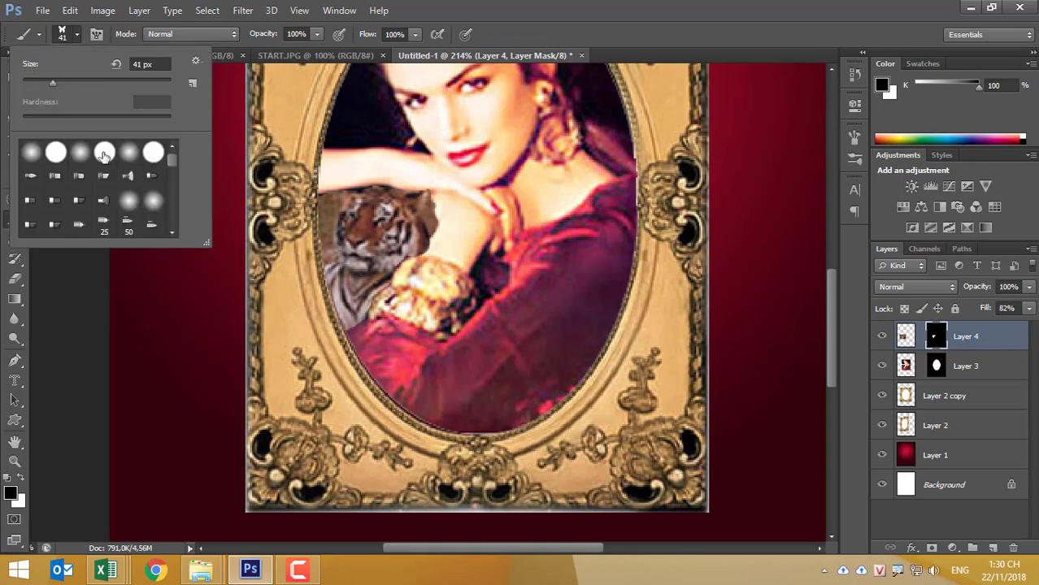
click(128, 153)
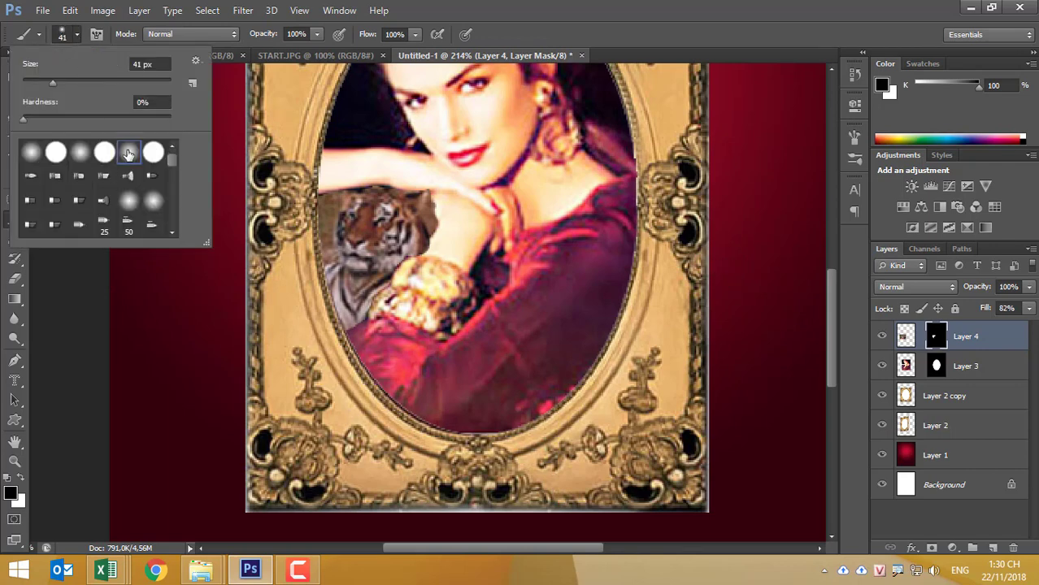
click(773, 18)
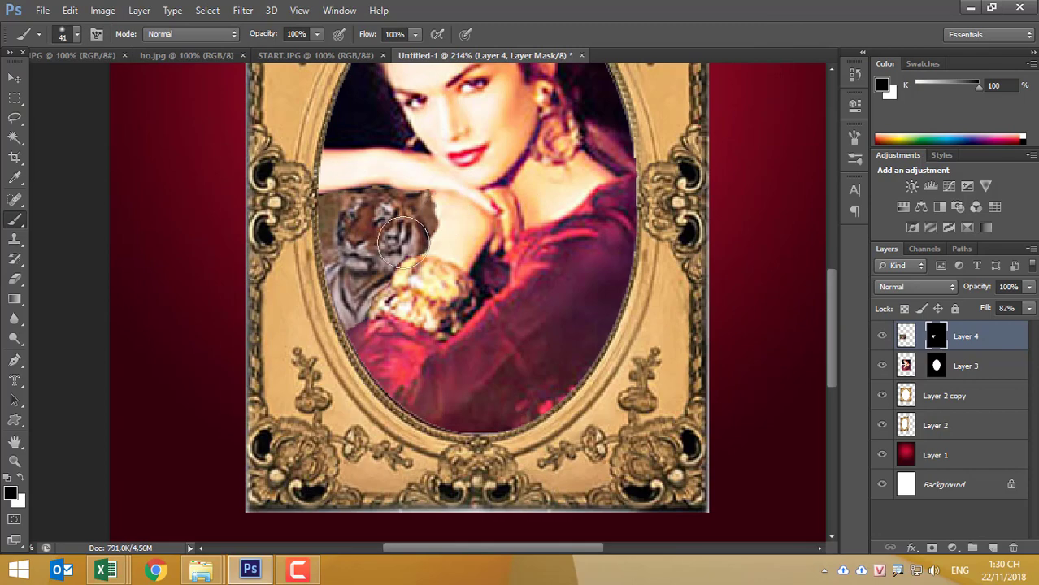
Shrink the brush and paint black on the mask to hide the tiger's right edge by the arm.
scroll(515, 234, up, 4)
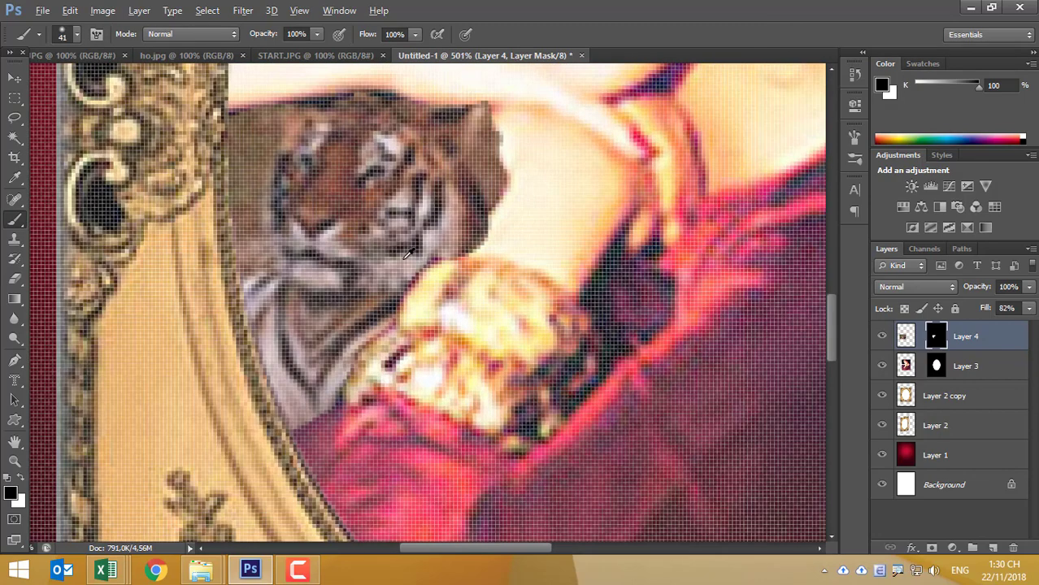
scroll(514, 235, down, 1)
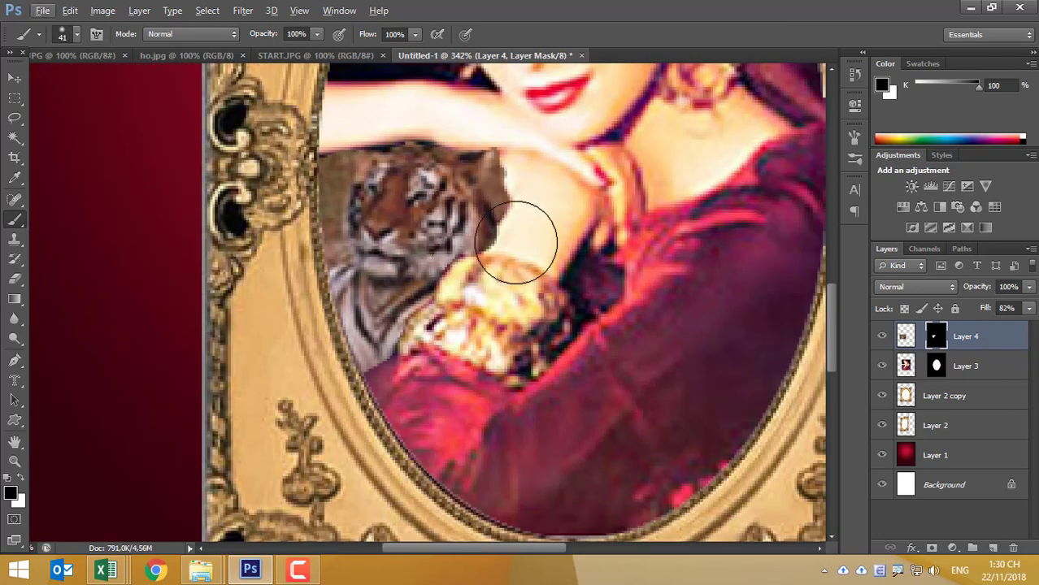
key(bracketleft)
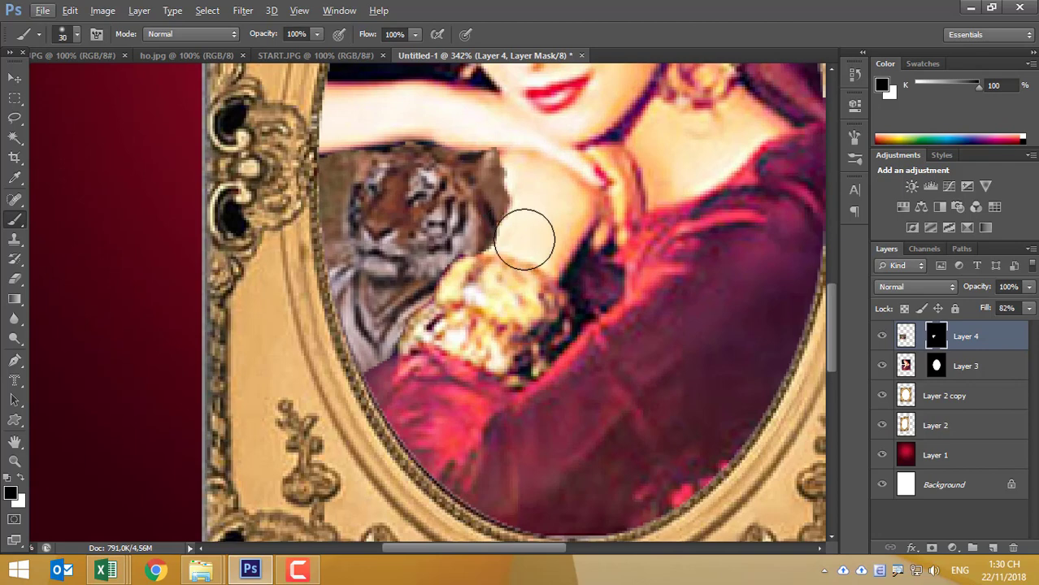
key(bracketleft)
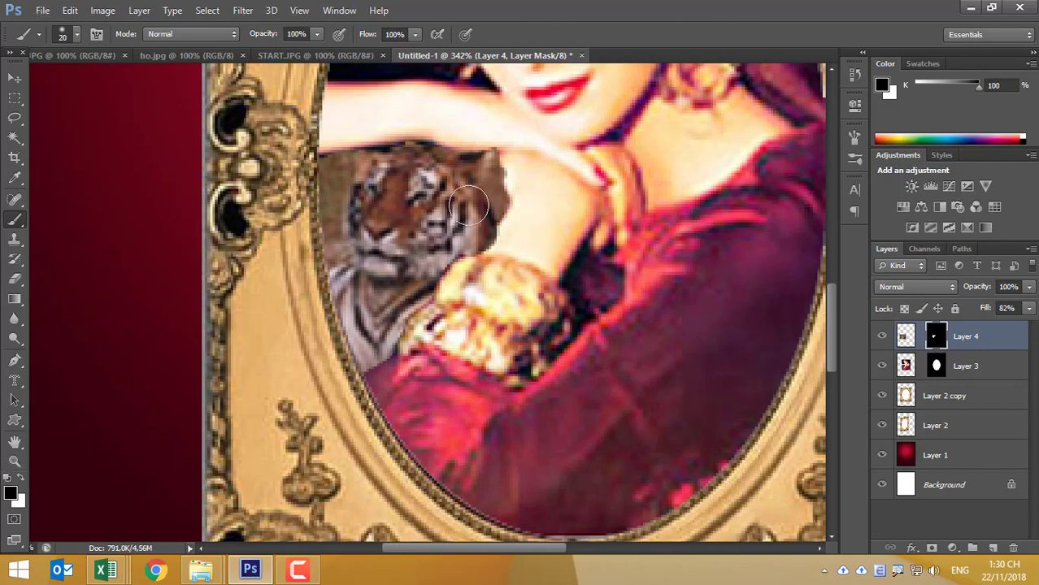
key(bracketleft)
drag(514, 204, 497, 232)
mouse_move(515, 193)
mouse_down()
mouse_move(487, 248)
mouse_move(519, 209)
mouse_move(513, 232)
mouse_move(526, 171)
mouse_up()
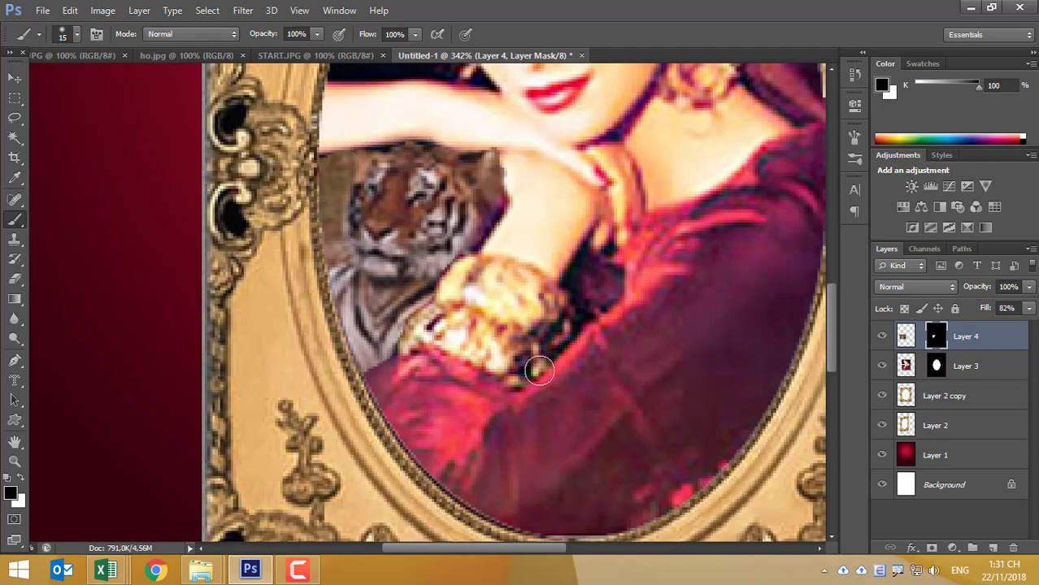
Paint white to restore the tiger's upper-right edge, then zoom out.
click(21, 478)
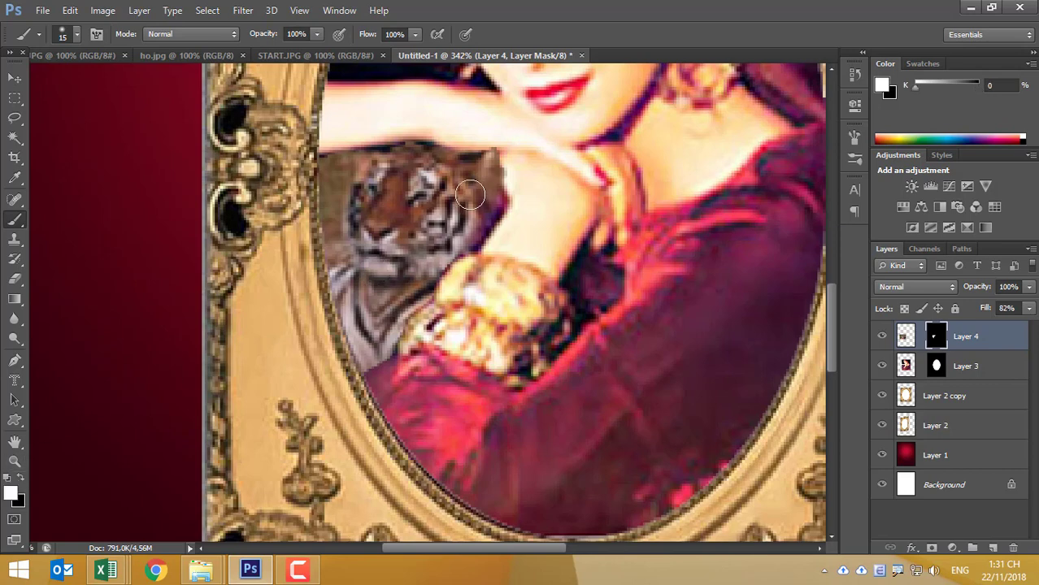
mouse_move(469, 195)
mouse_down()
mouse_move(492, 180)
mouse_move(488, 162)
mouse_up()
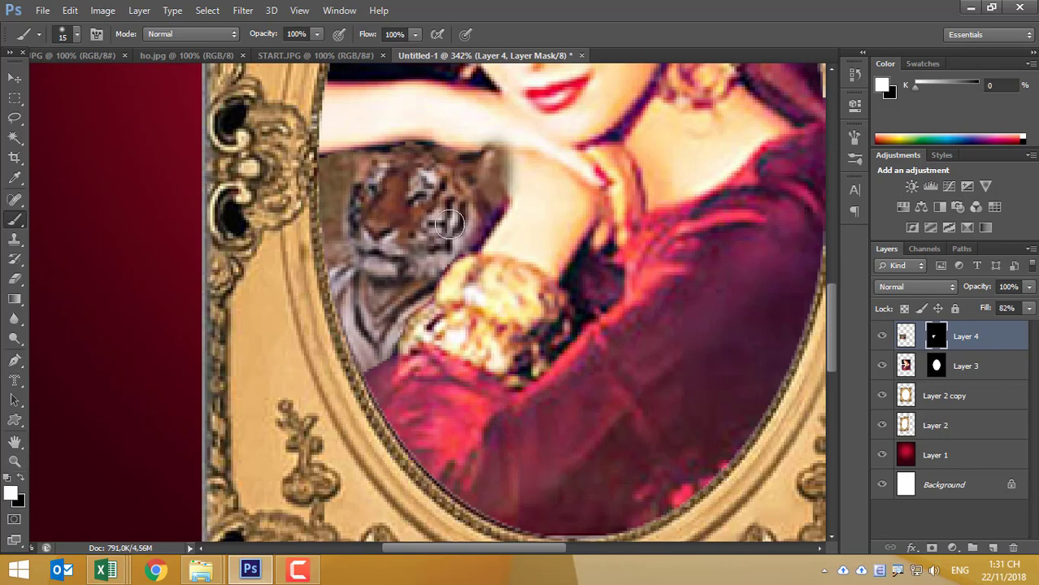
scroll(470, 235, down, 3)
scroll(470, 236, down, 2)
scroll(470, 236, down, 2)
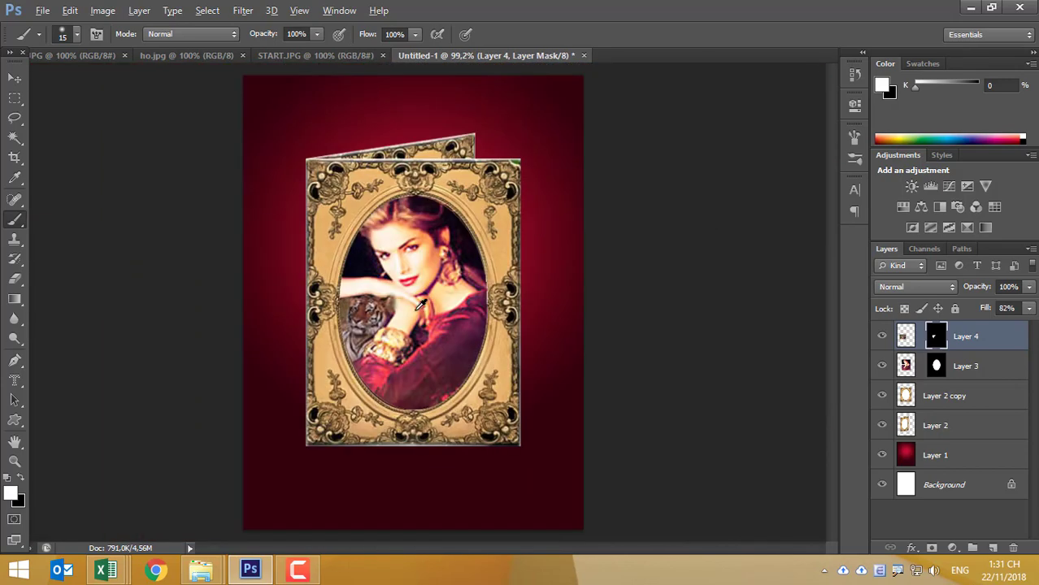
scroll(488, 326, down, 2)
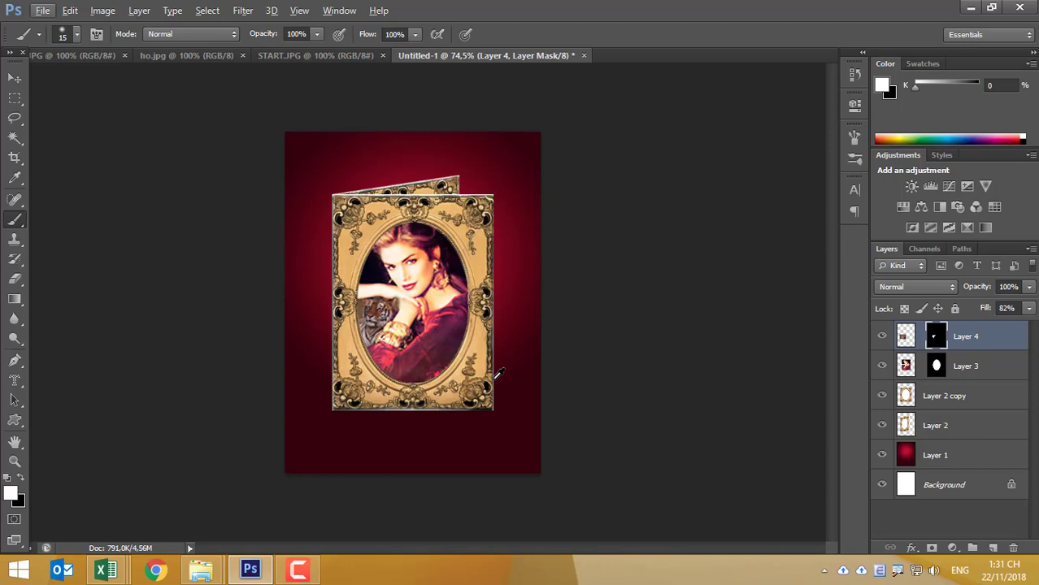
click(69, 57)
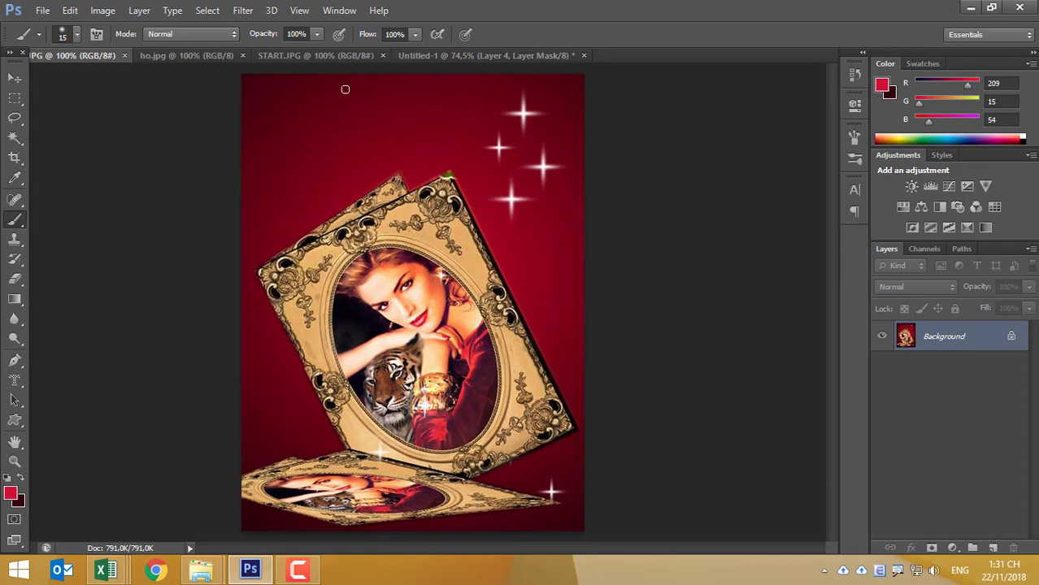
click(410, 55)
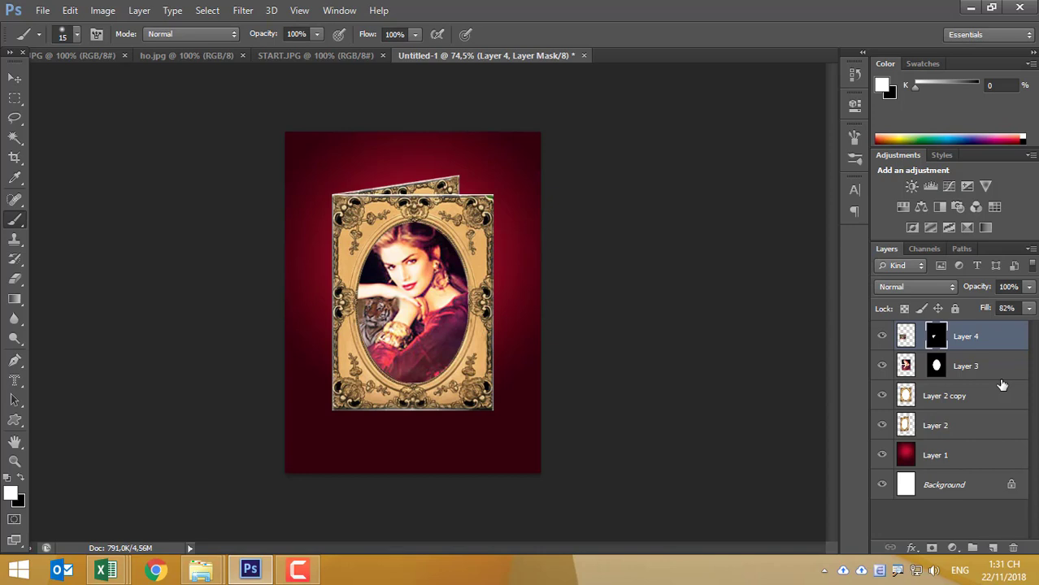
Move Layers 4, 3, 2 copy and 2 into a new Group 1.
shift+click(940, 429)
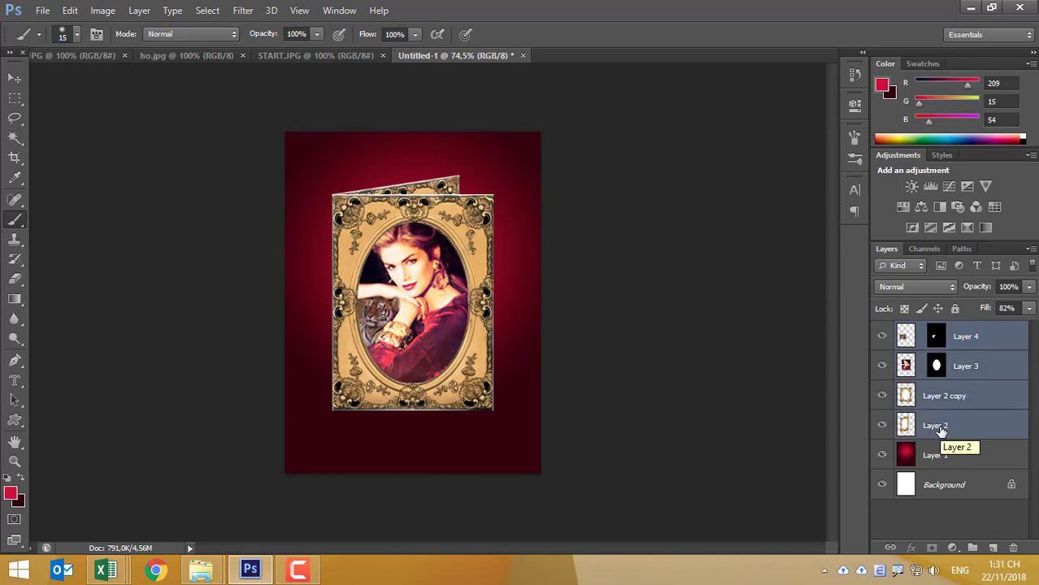
click(972, 547)
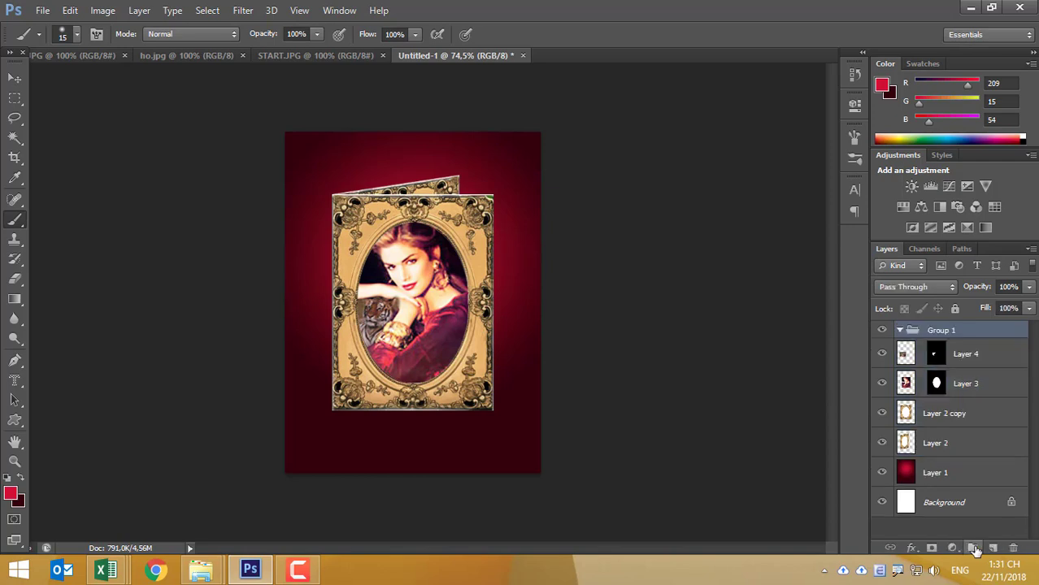
click(954, 351)
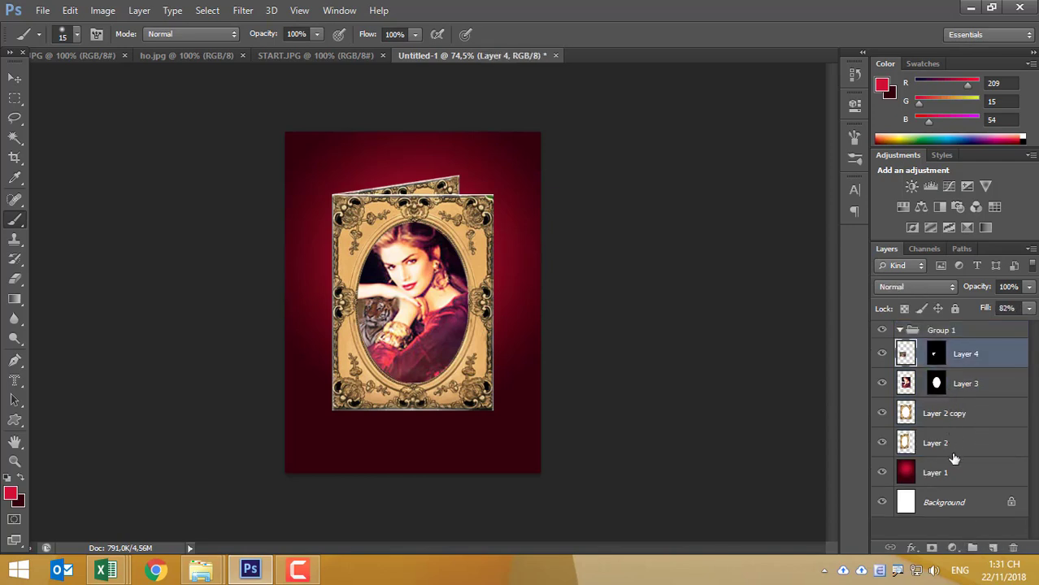
shift+click(951, 443)
drag(961, 356, 955, 330)
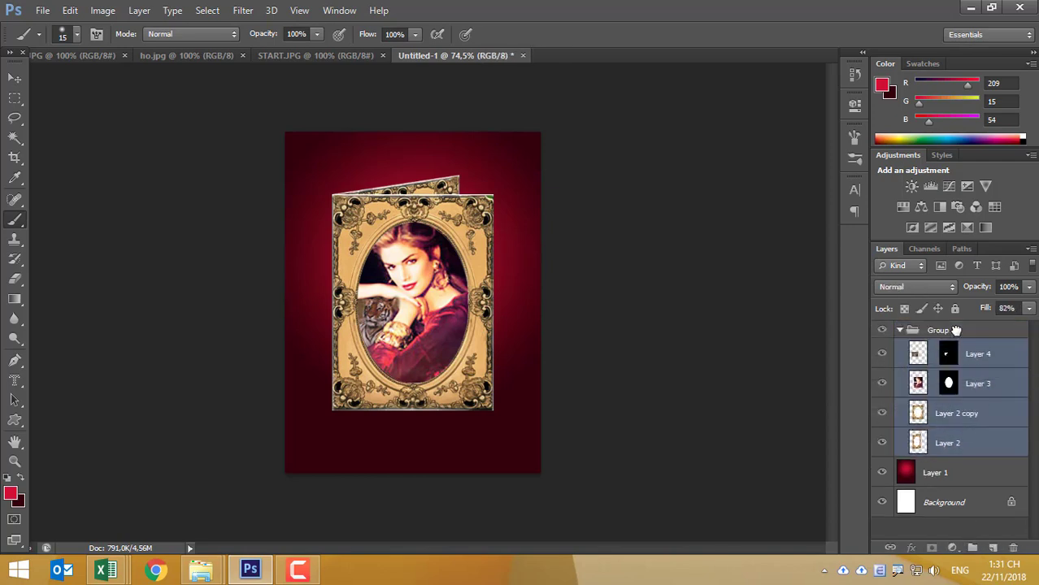
Collapse Group 1, toggle its visibility to compare, and duplicate it with Ctrl+J.
click(903, 332)
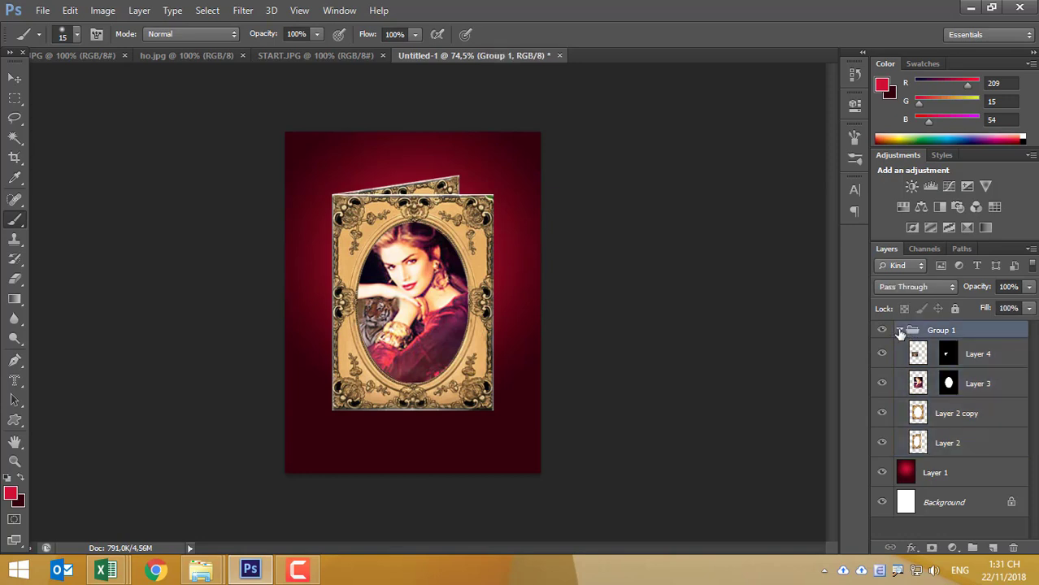
click(899, 330)
click(959, 349)
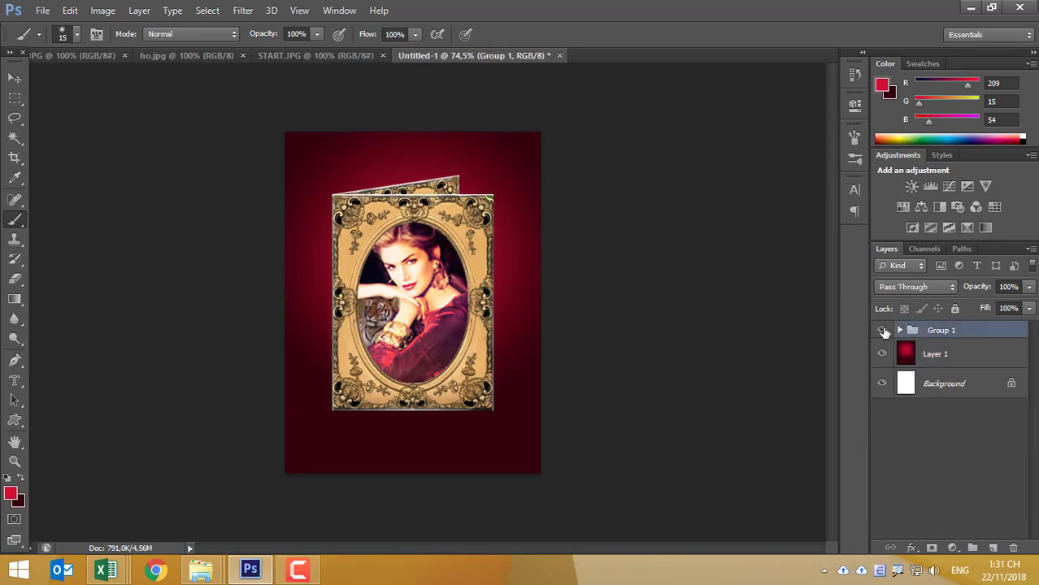
click(882, 330)
click(882, 331)
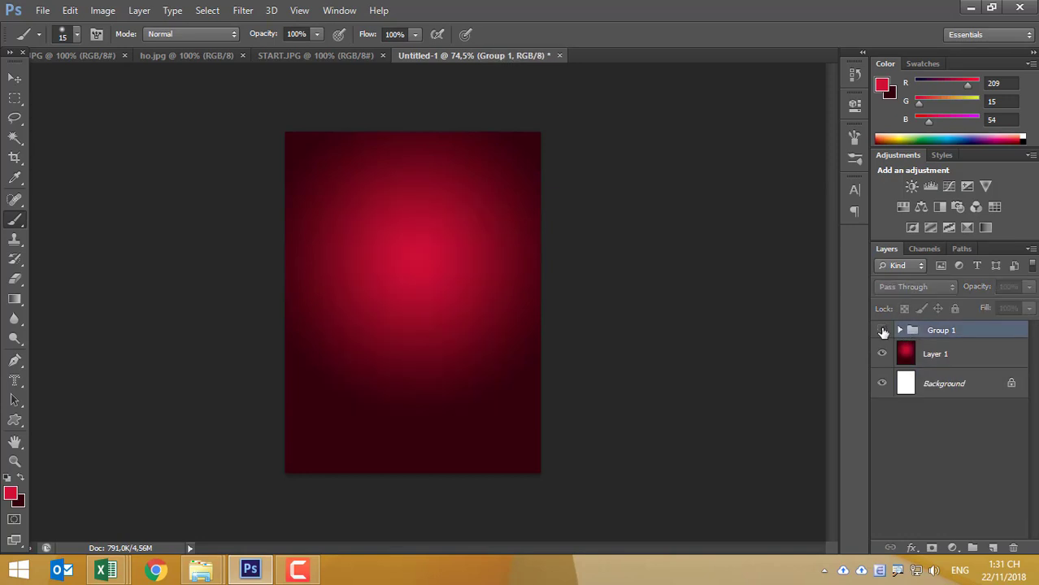
click(882, 331)
click(882, 331)
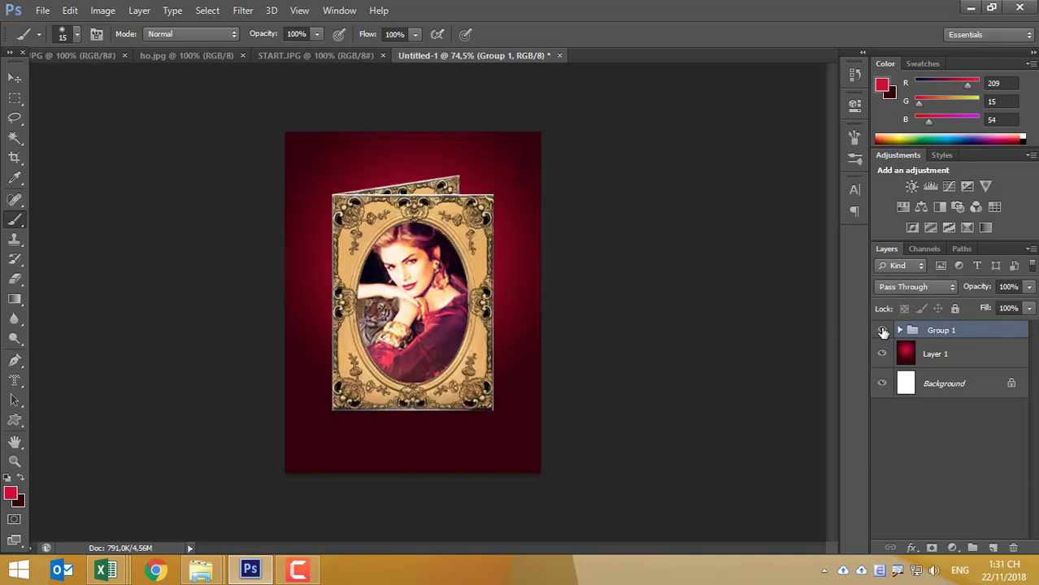
click(883, 331)
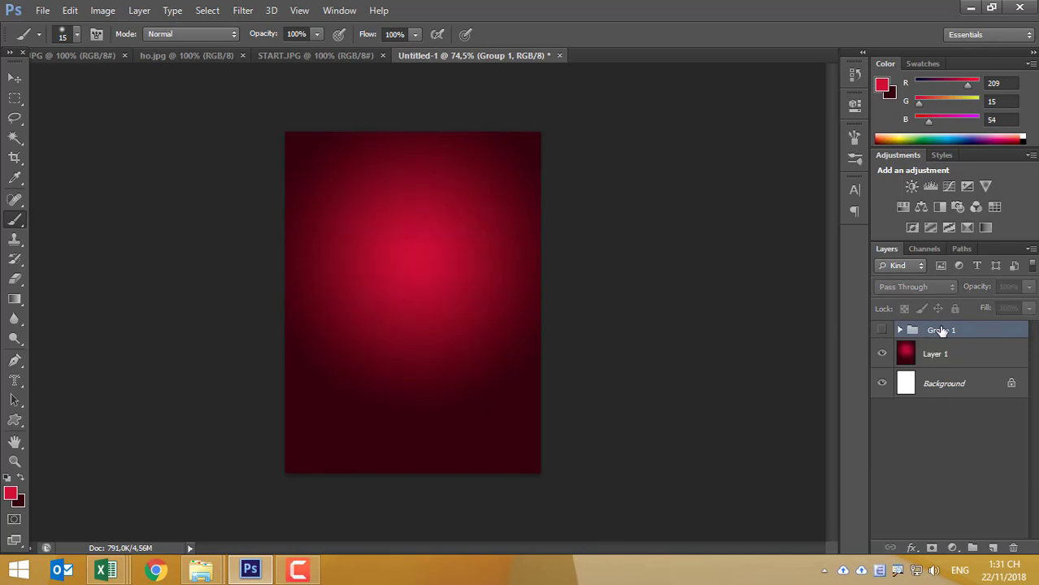
click(883, 331)
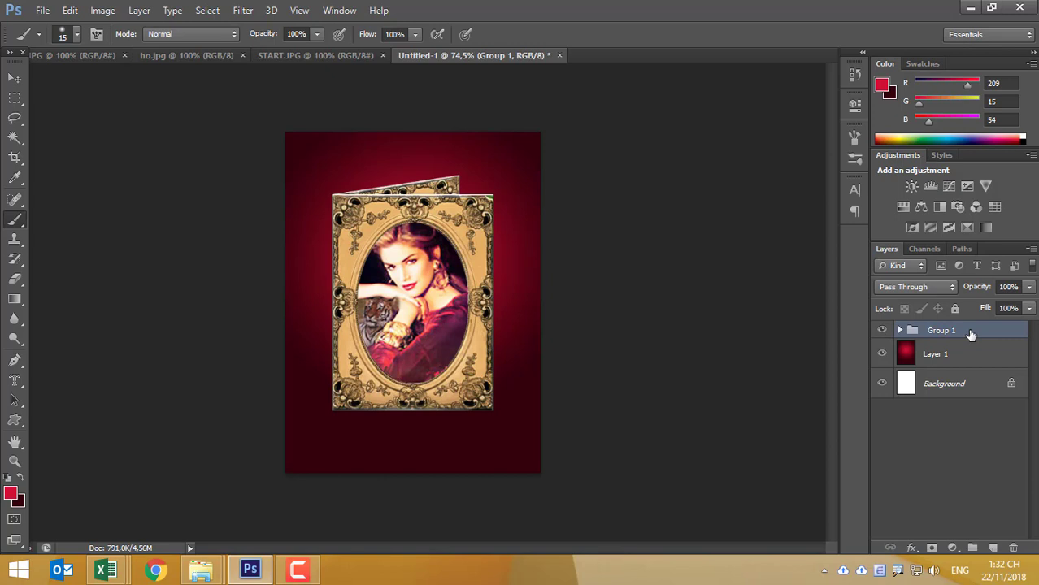
key(ctrl+j)
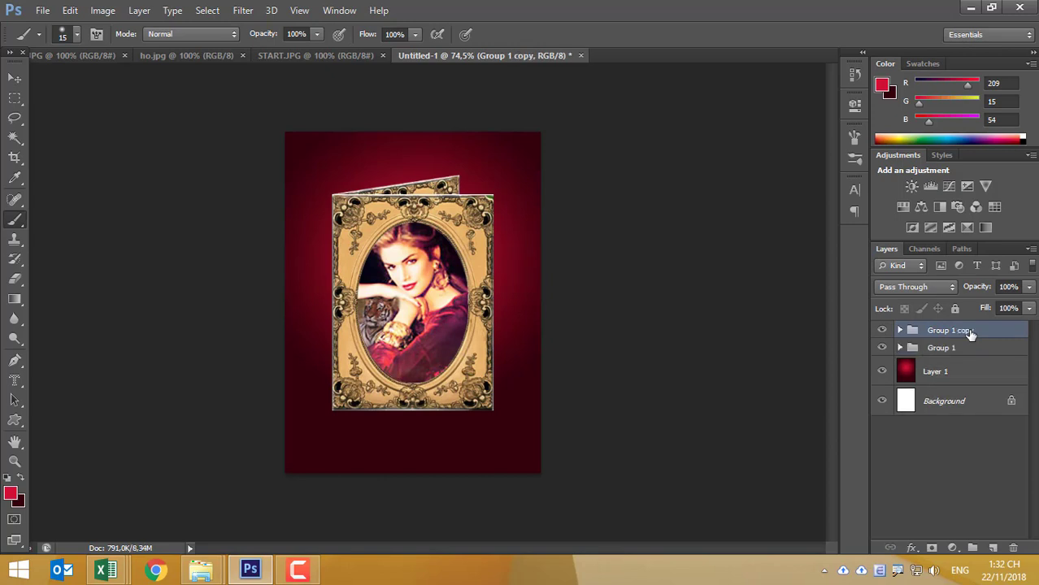
Hide the original Group 1, duplicate it, and select Group 1 copy.
click(882, 348)
click(935, 348)
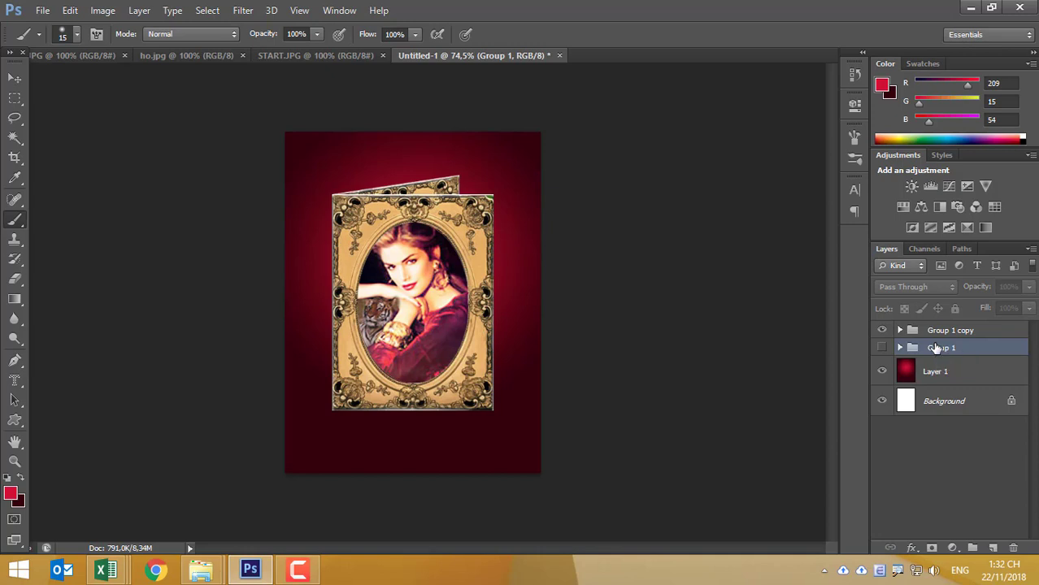
key(ctrl+j)
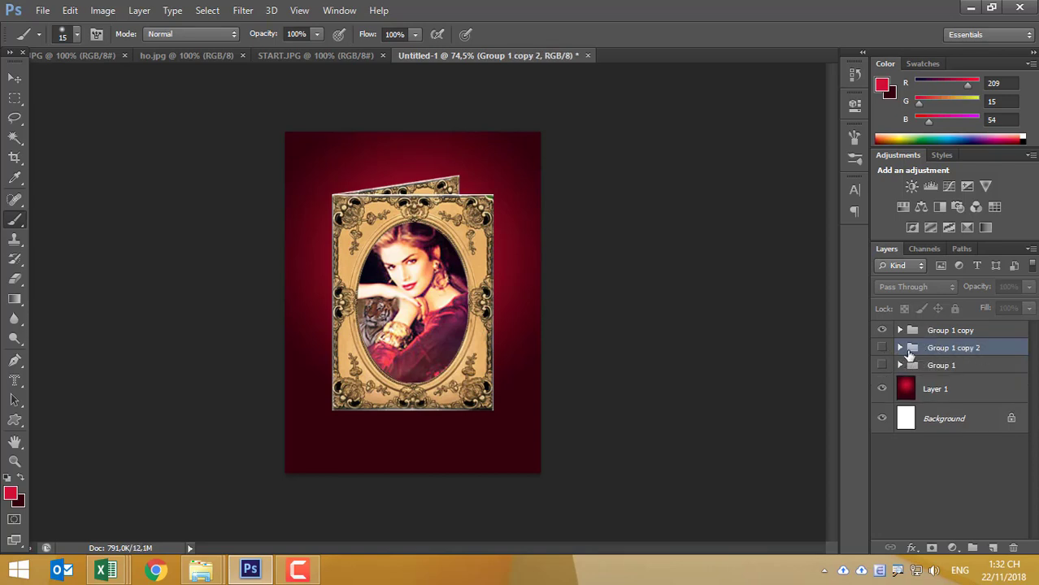
click(943, 335)
click(942, 334)
click(939, 333)
click(927, 332)
click(926, 332)
click(923, 350)
click(918, 331)
Rotate Group 1 copy about 15° counterclockwise, then view the END.JPG reference.
key(ctrl+t)
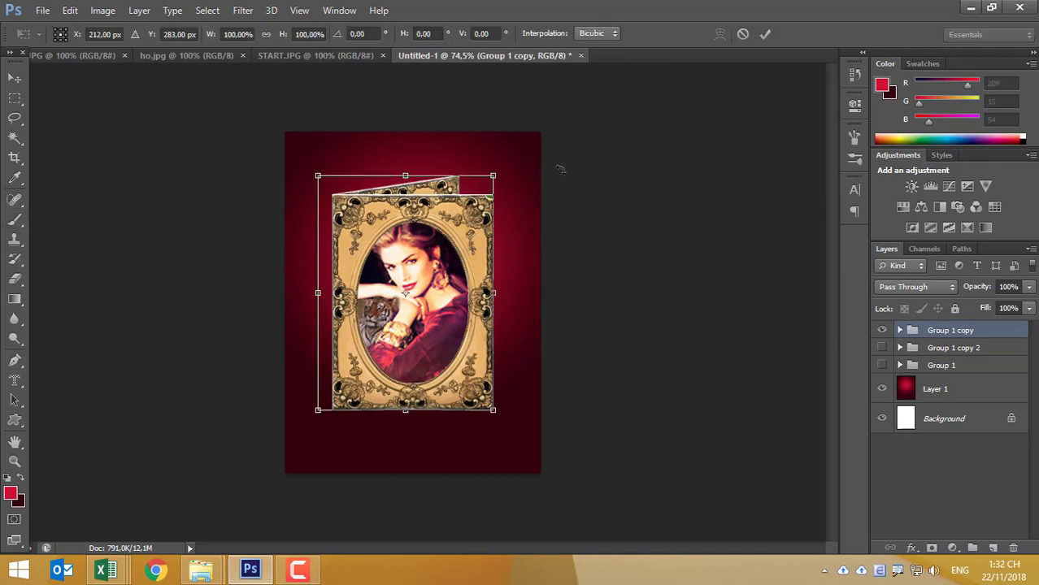
mouse_move(560, 170)
mouse_down()
mouse_move(536, 139)
mouse_move(519, 139)
mouse_up()
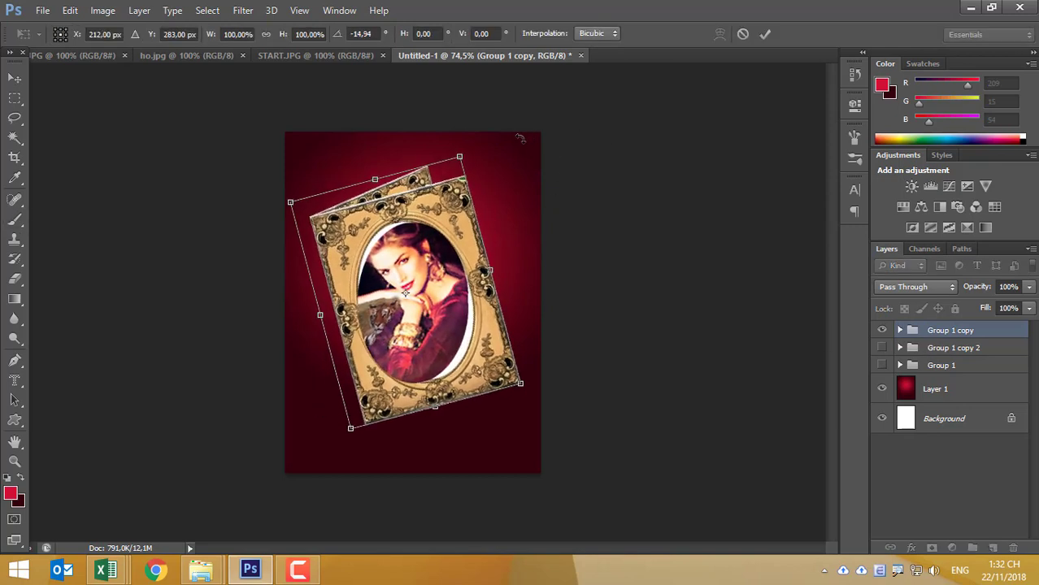
key(Return)
click(79, 54)
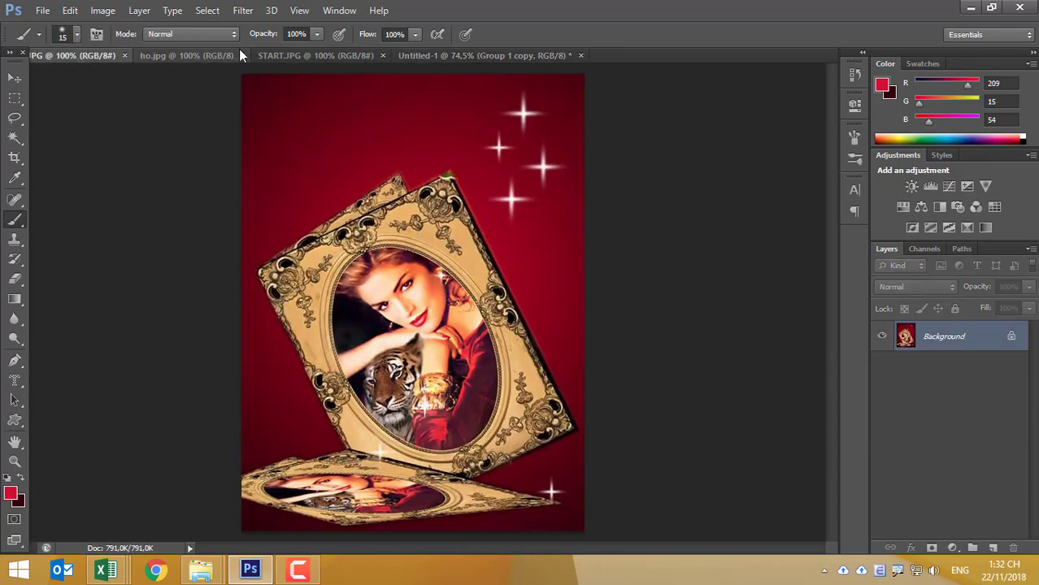
Float END.JPG and the working poster side by side, fitting the reference in its window.
drag(94, 58, 222, 113)
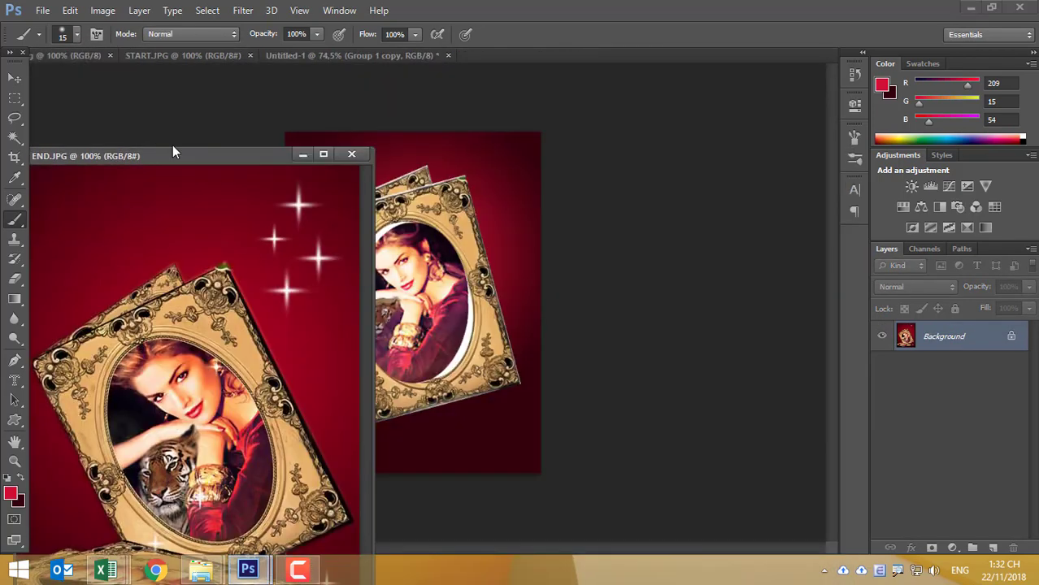
mouse_move(340, 54)
mouse_down()
mouse_move(529, 109)
mouse_move(521, 91)
mouse_up()
drag(291, 119, 286, 76)
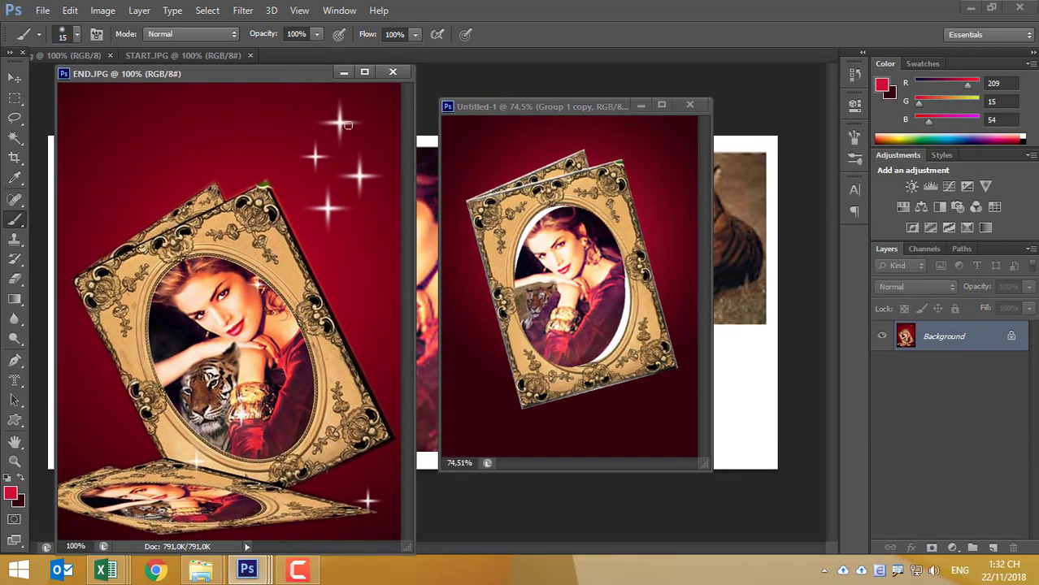
drag(705, 463, 794, 534)
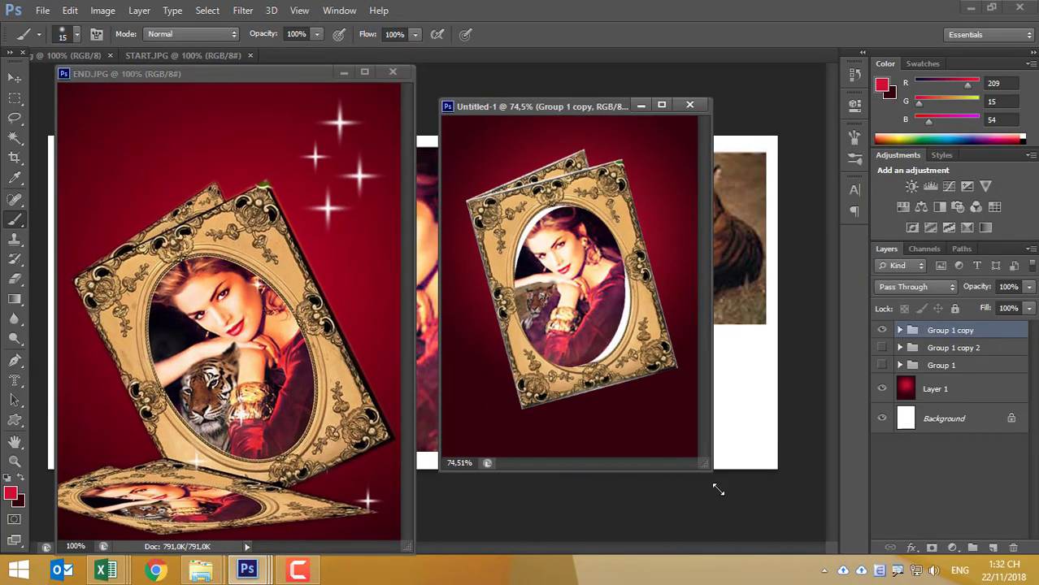
click(329, 214)
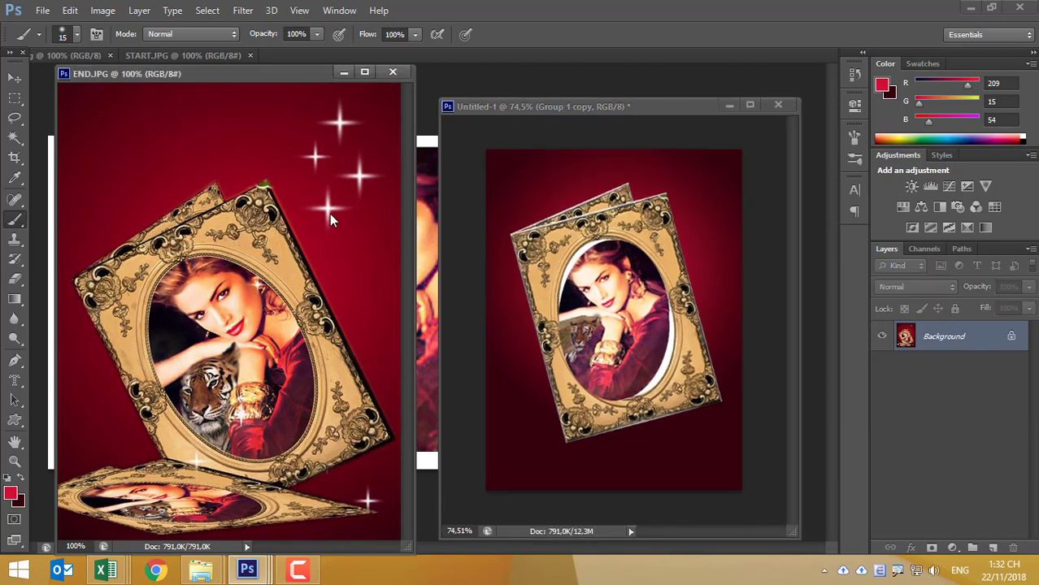
key(ctrl+0)
key(ctrl+minus)
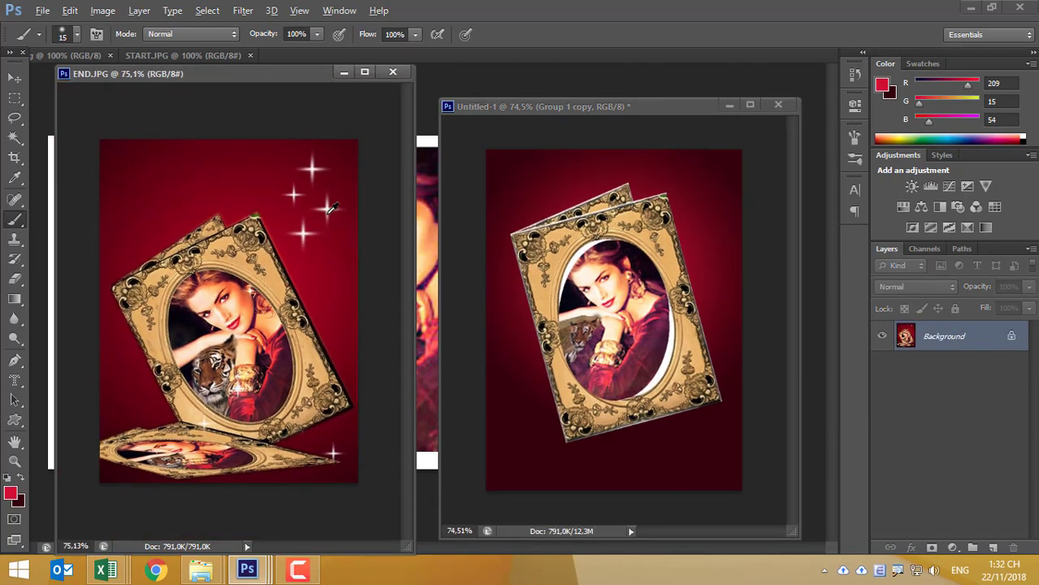
key(alt)
key(alt)
Undo the front frame's rotation on the working poster and inspect Group 1 copy.
click(521, 109)
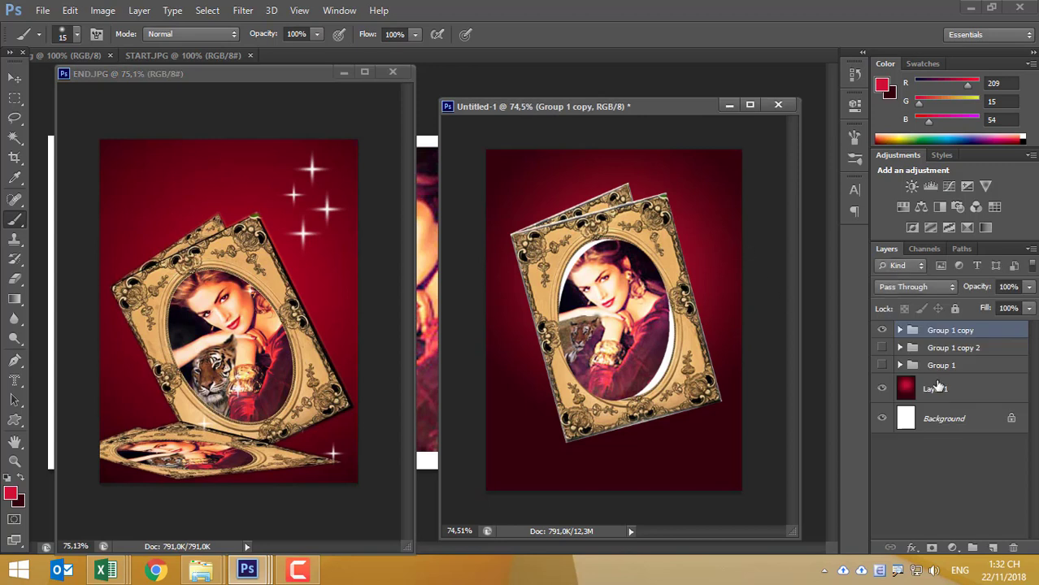
key(ctrl+z)
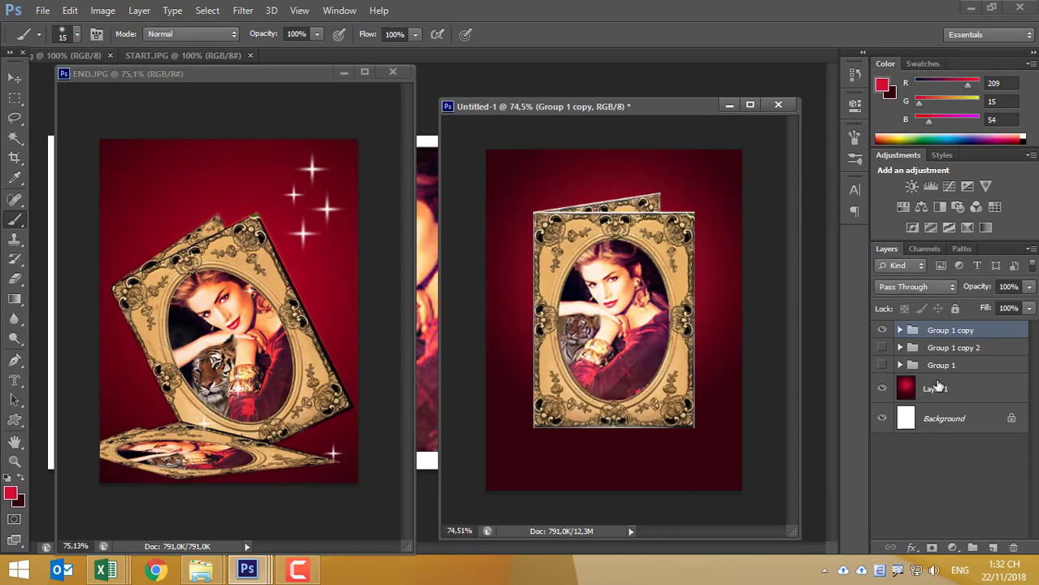
click(900, 331)
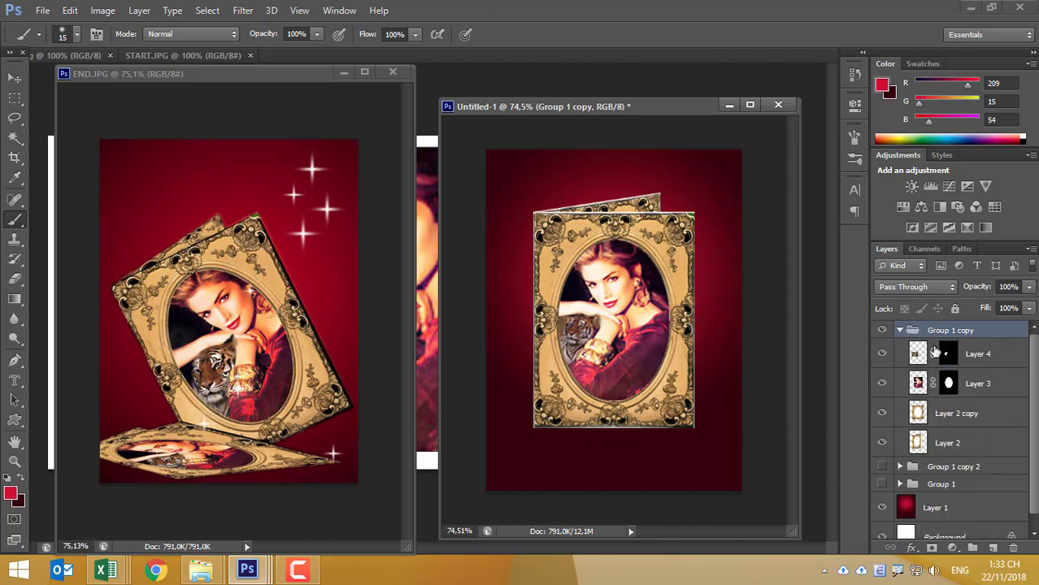
click(900, 331)
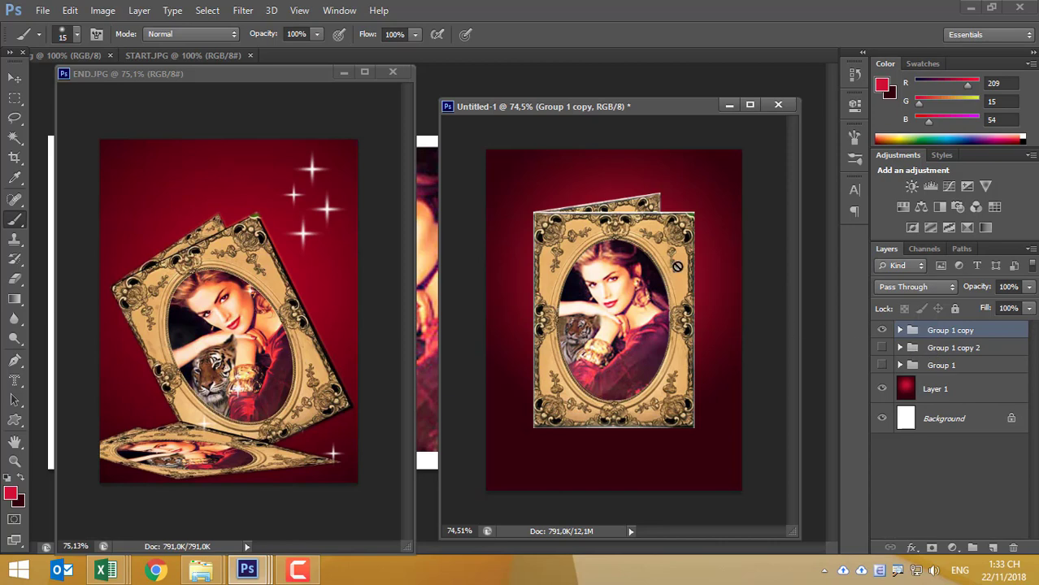
Try a counterclockwise rotation and repositioning of the front frame, then undo it.
key(ctrl+t)
mouse_move(729, 211)
mouse_down()
mouse_move(699, 173)
mouse_move(661, 157)
mouse_up()
mouse_move(669, 364)
mouse_down()
mouse_move(649, 368)
mouse_move(664, 367)
mouse_up()
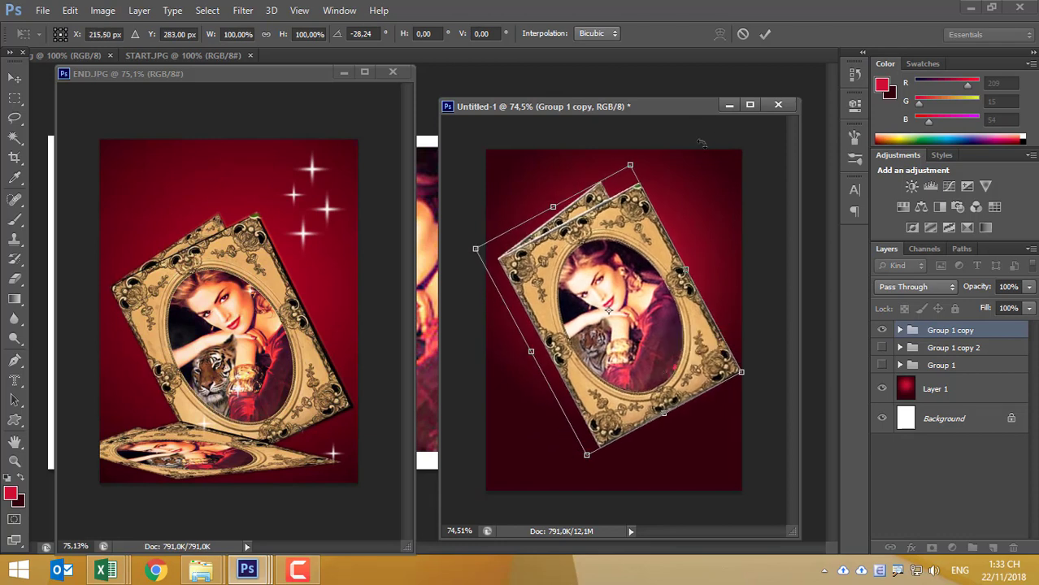
drag(703, 186, 700, 148)
drag(646, 342, 639, 337)
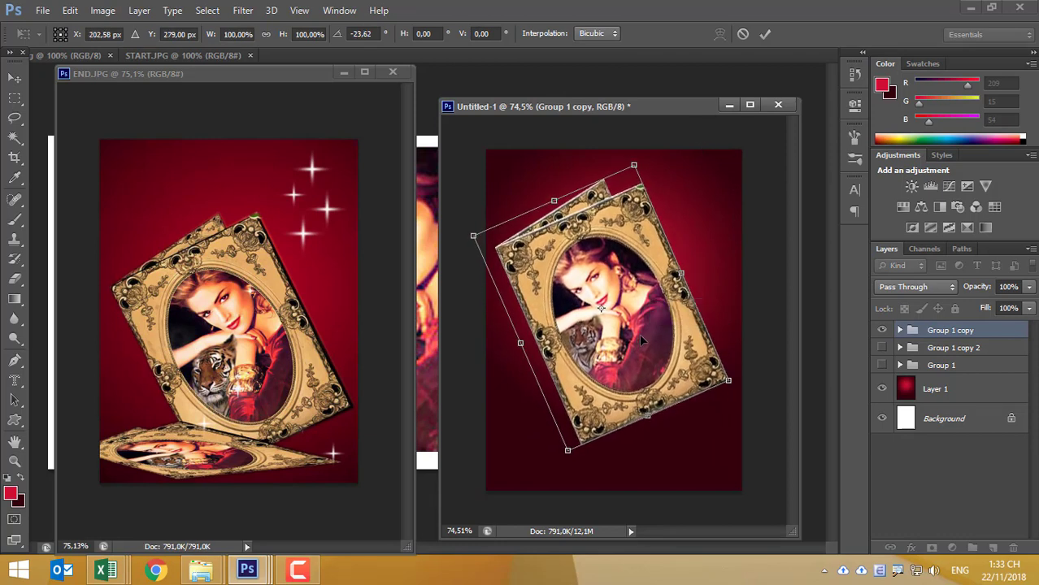
key(b)
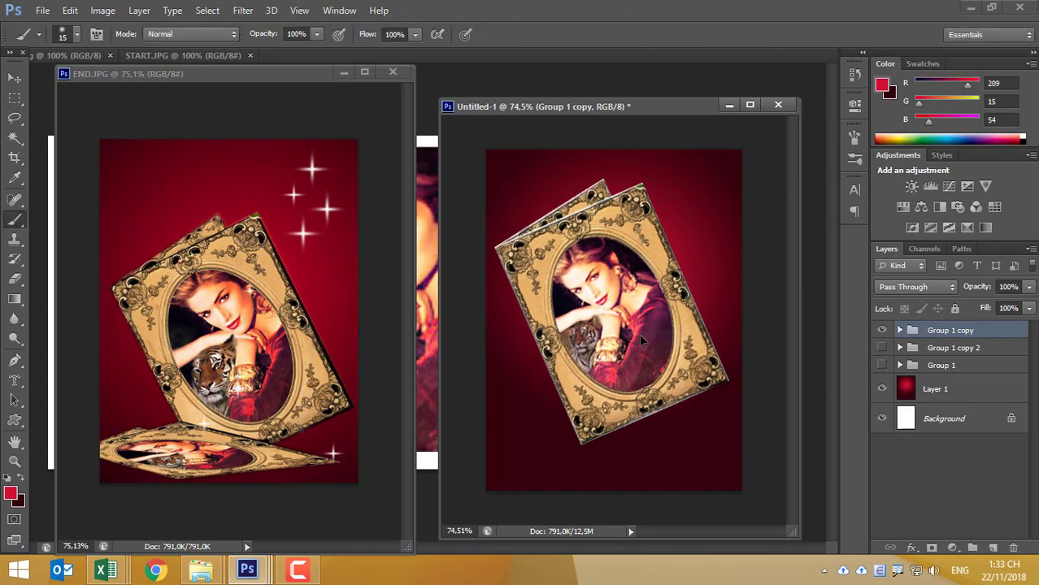
key(ctrl+z)
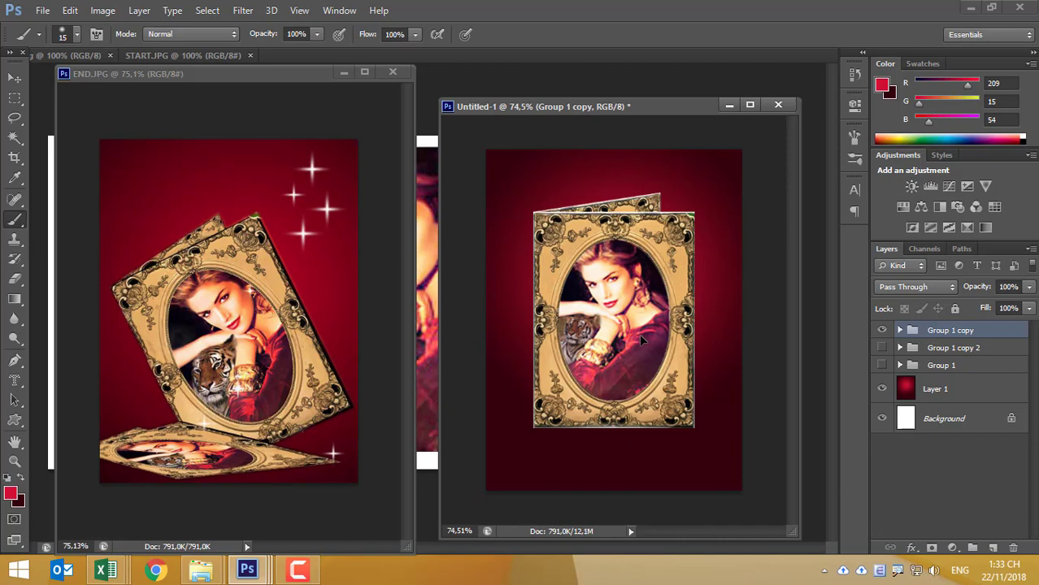
Scale the front frame to about 90% and tilt it about 34° counterclockwise.
key(ctrl+t)
drag(693, 194, 676, 216)
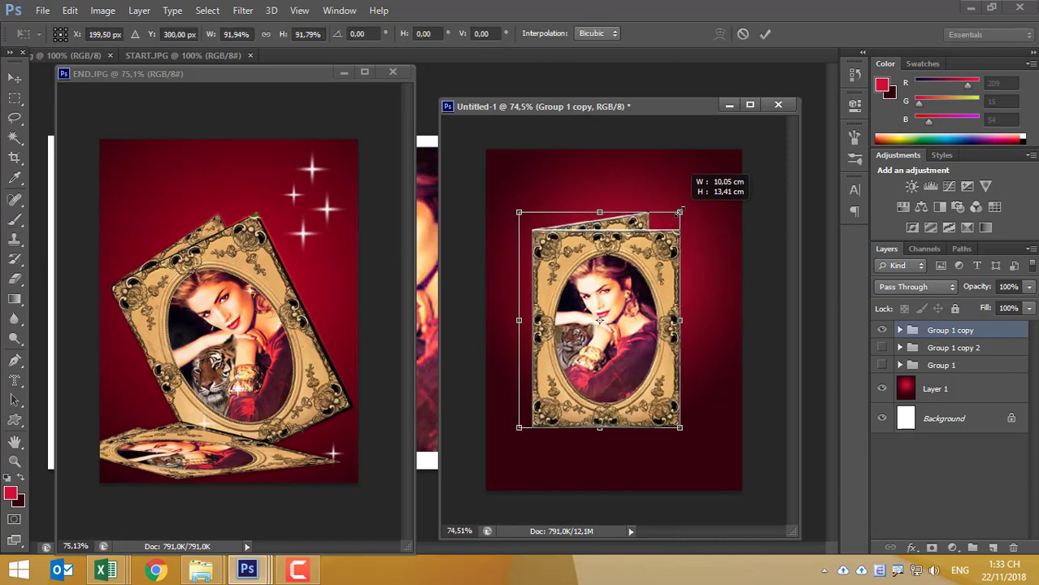
drag(687, 176, 610, 156)
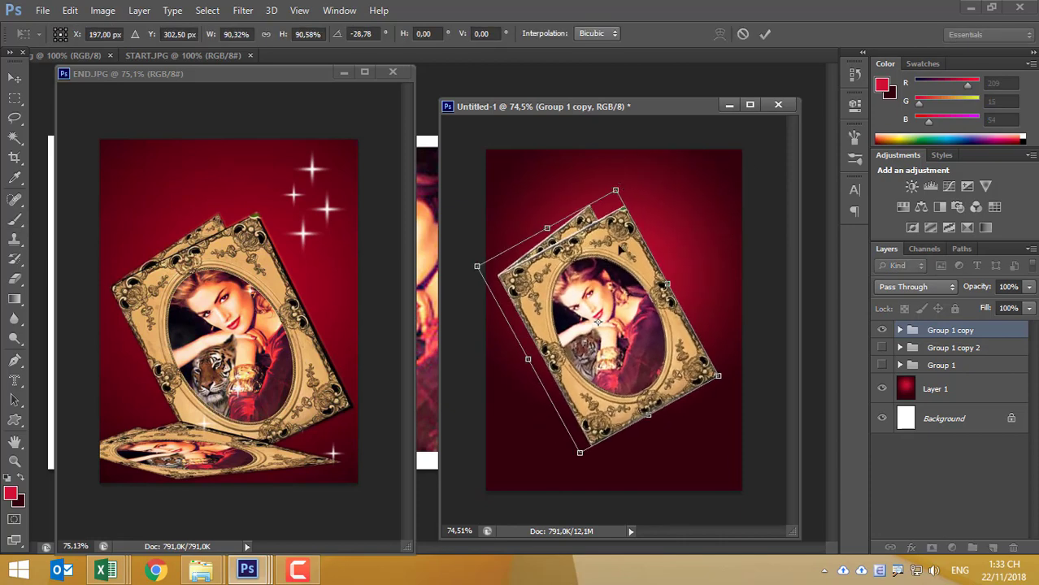
drag(640, 372, 638, 361)
drag(642, 168, 627, 151)
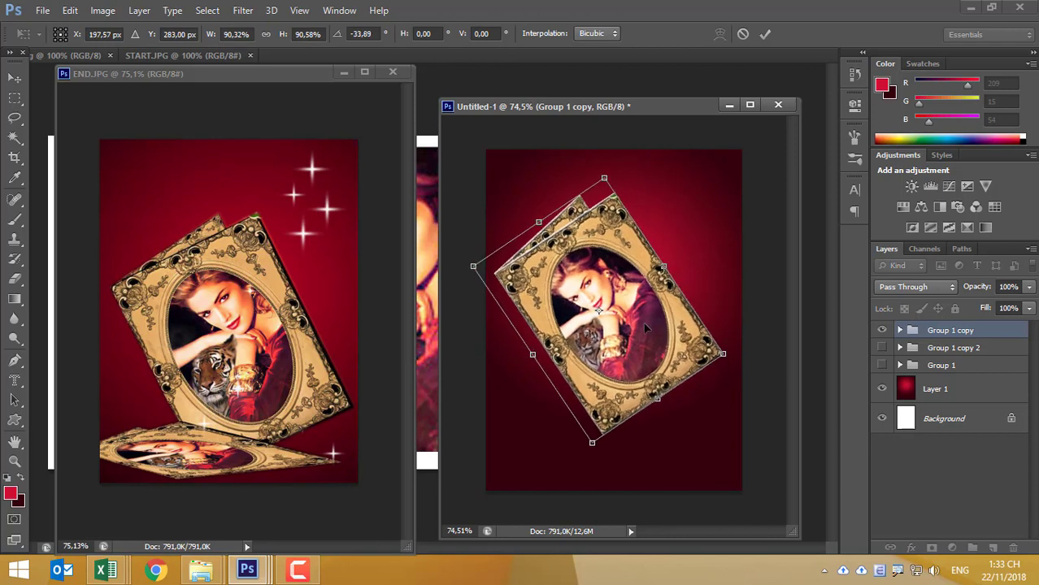
drag(647, 328, 649, 340)
key(Return)
key(b)
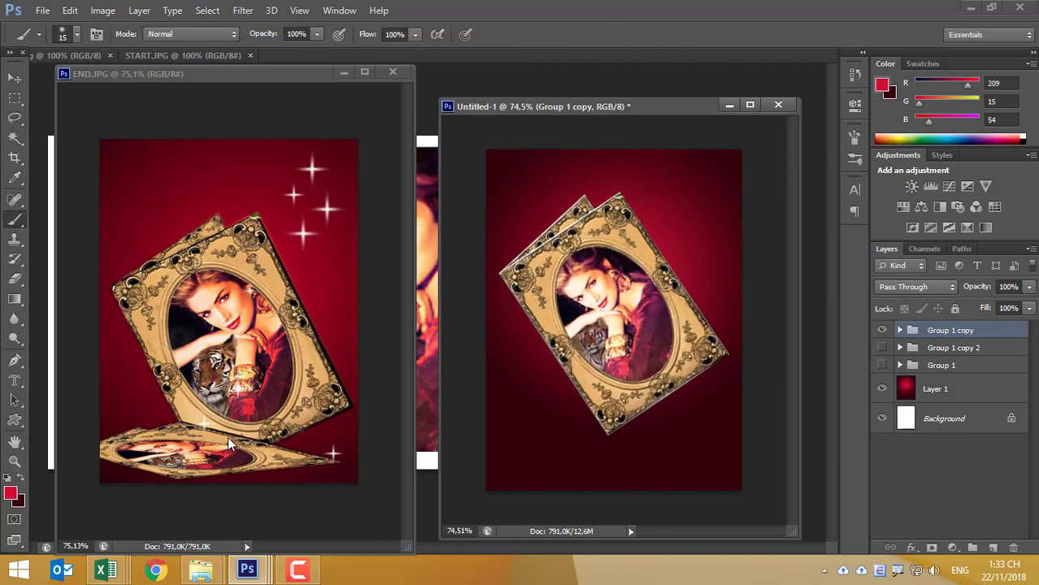
Select Group 1 copy 2 and make its frames visible.
click(955, 348)
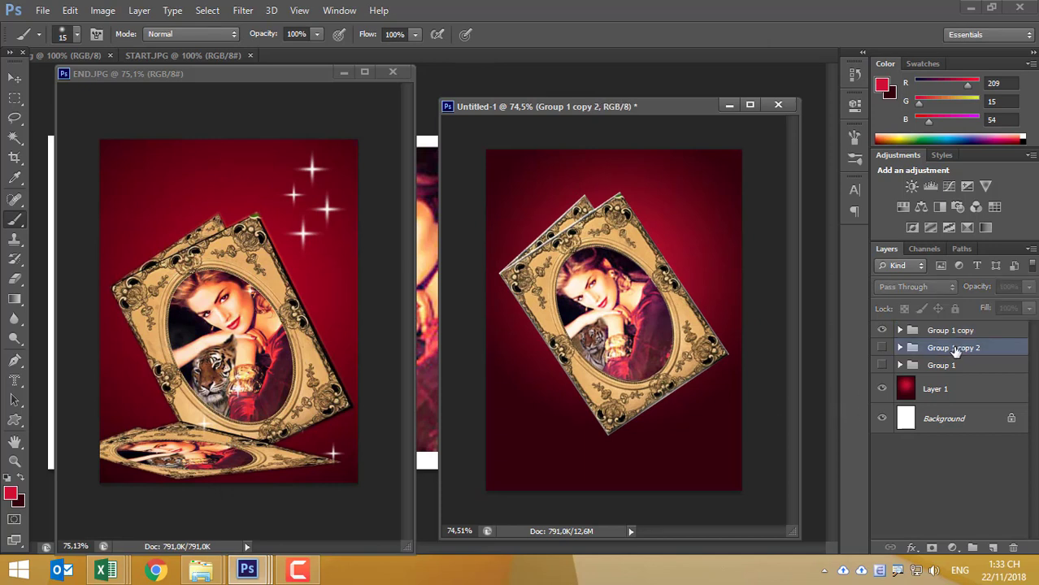
click(900, 348)
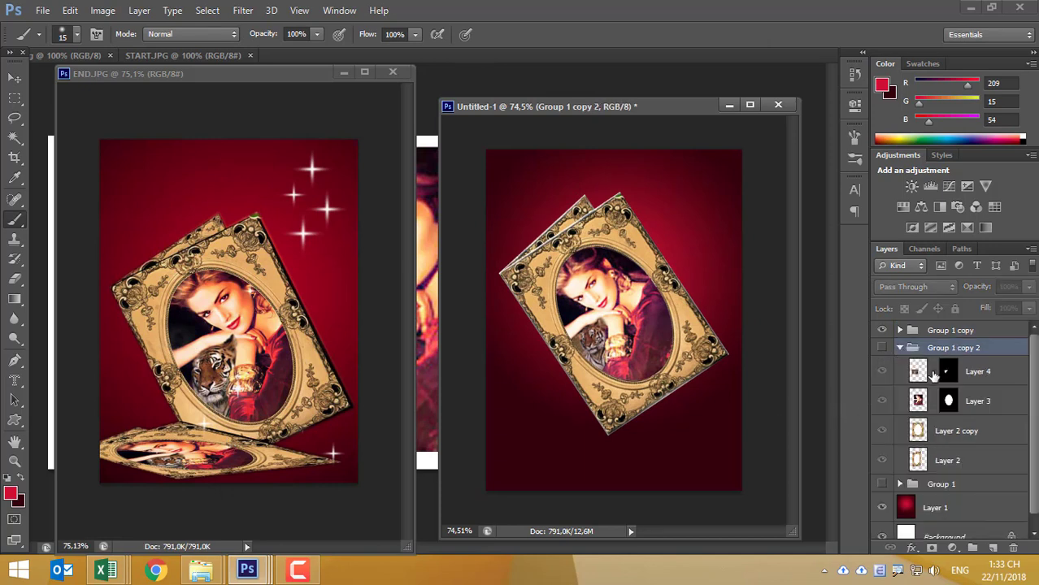
click(882, 348)
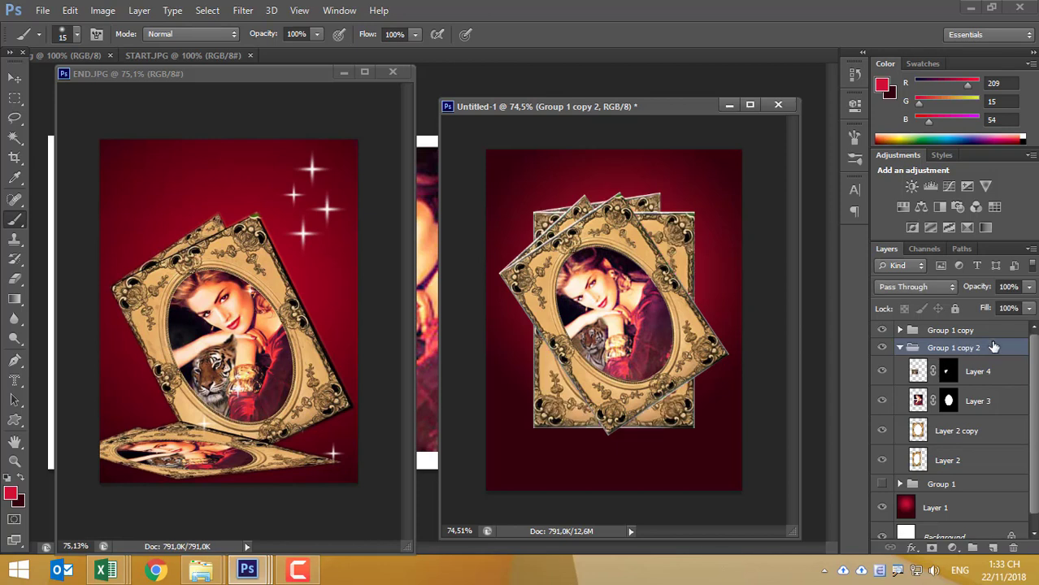
click(900, 348)
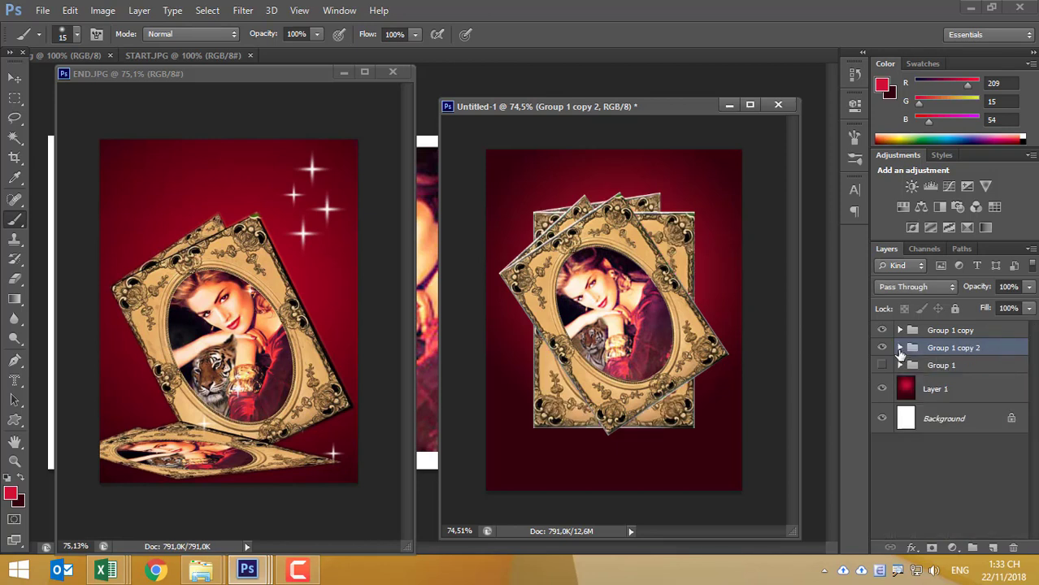
Skew and flatten Group 1 copy 2 to about 38% height beneath the standing frames.
key(ctrl+t)
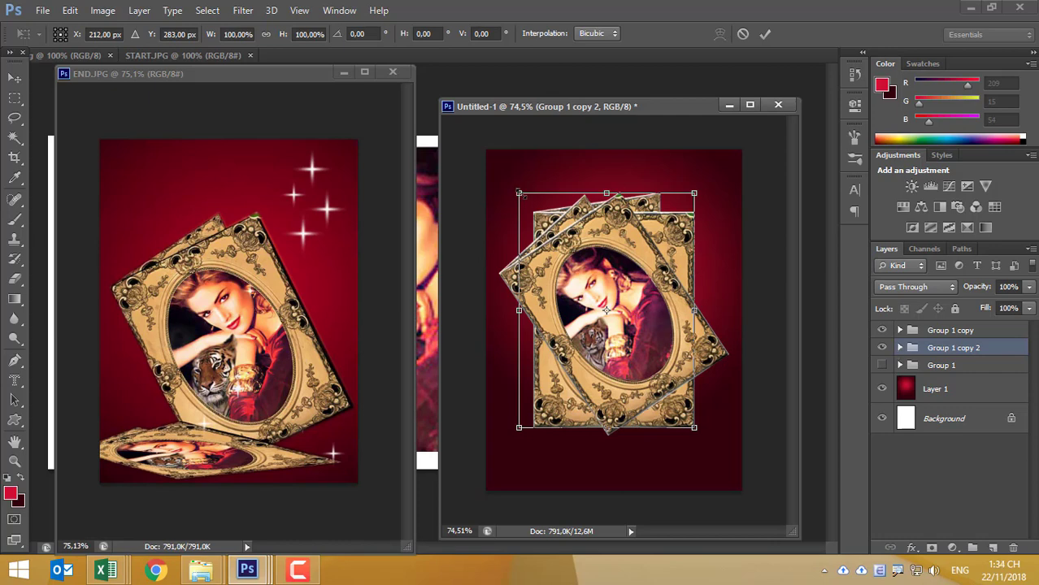
mouse_move(518, 194)
mouse_down()
mouse_move(469, 419)
mouse_move(601, 488)
mouse_up()
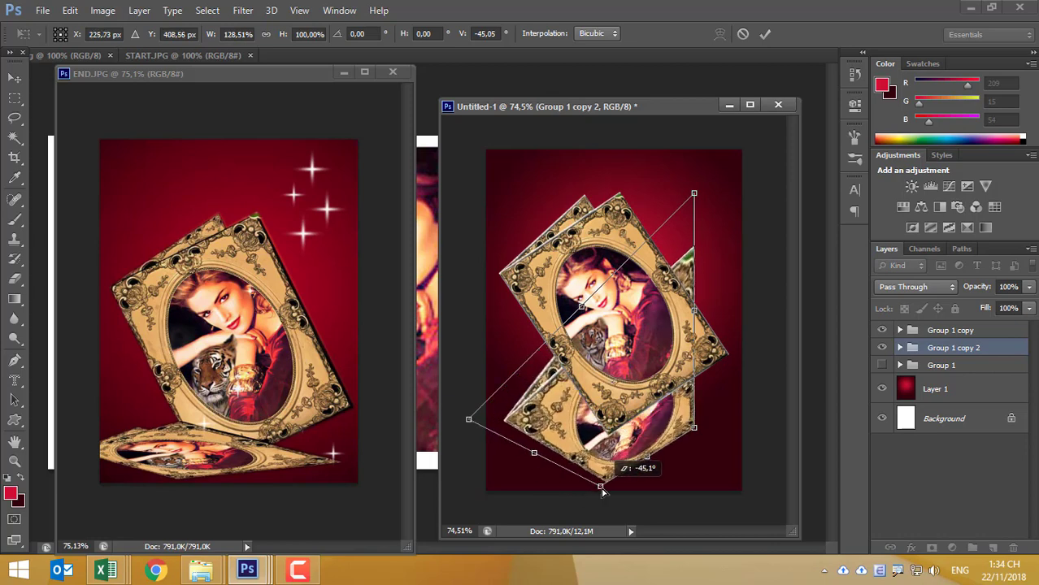
drag(695, 428, 735, 464)
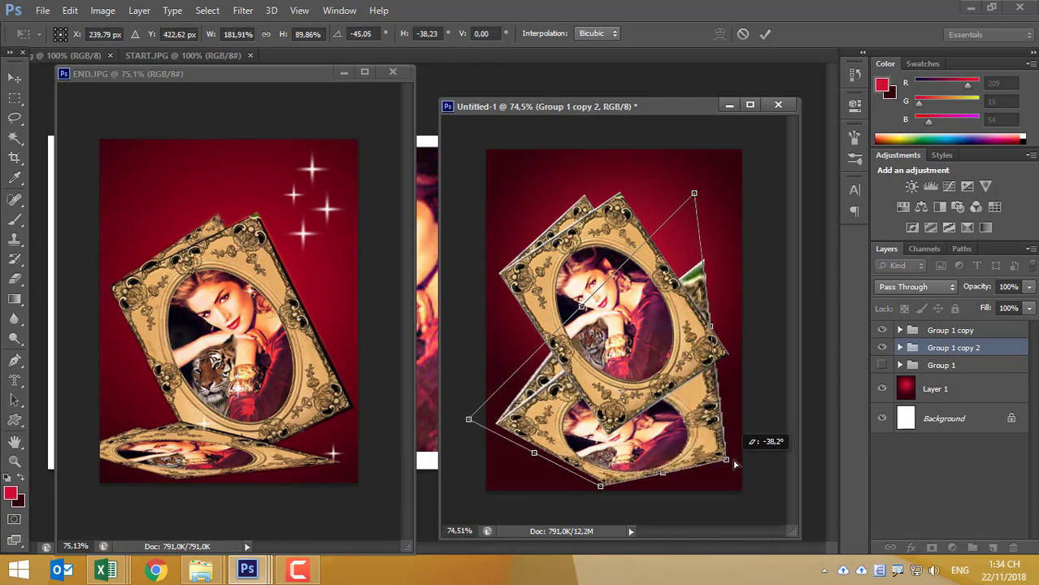
mouse_move(693, 194)
mouse_down()
mouse_move(603, 265)
mouse_move(567, 388)
mouse_up()
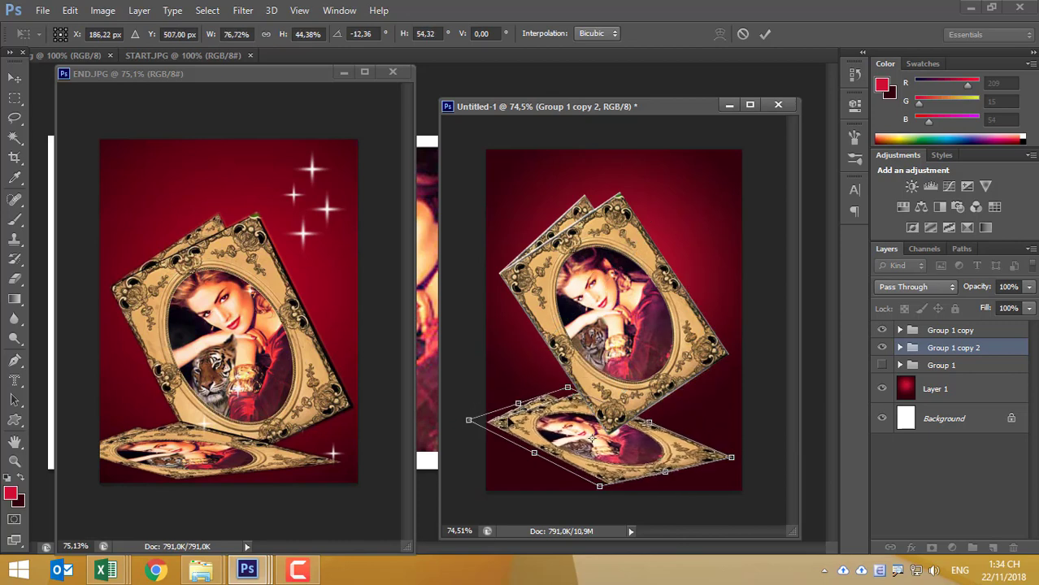
drag(469, 421, 446, 443)
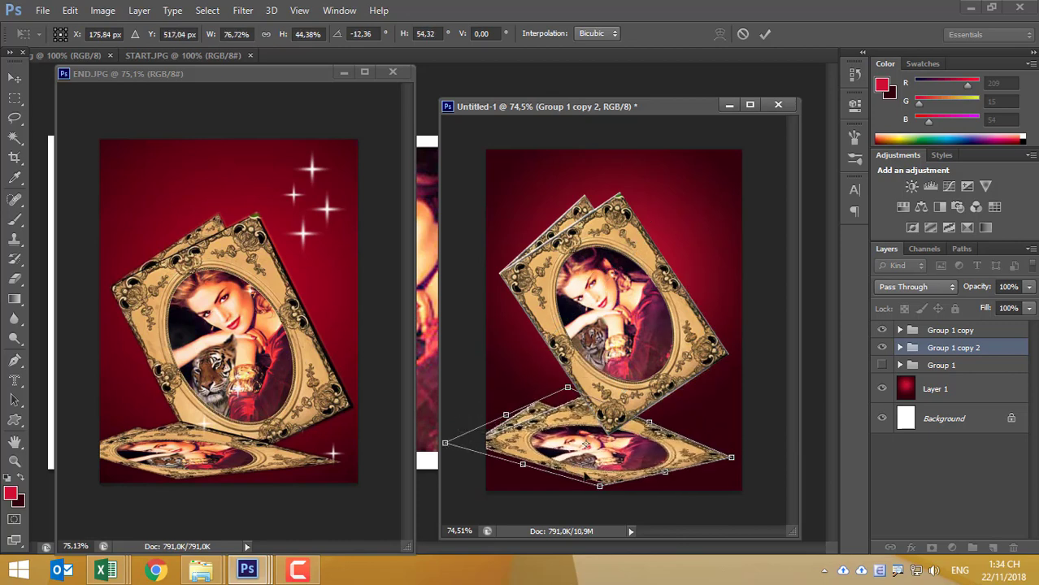
drag(600, 486, 585, 488)
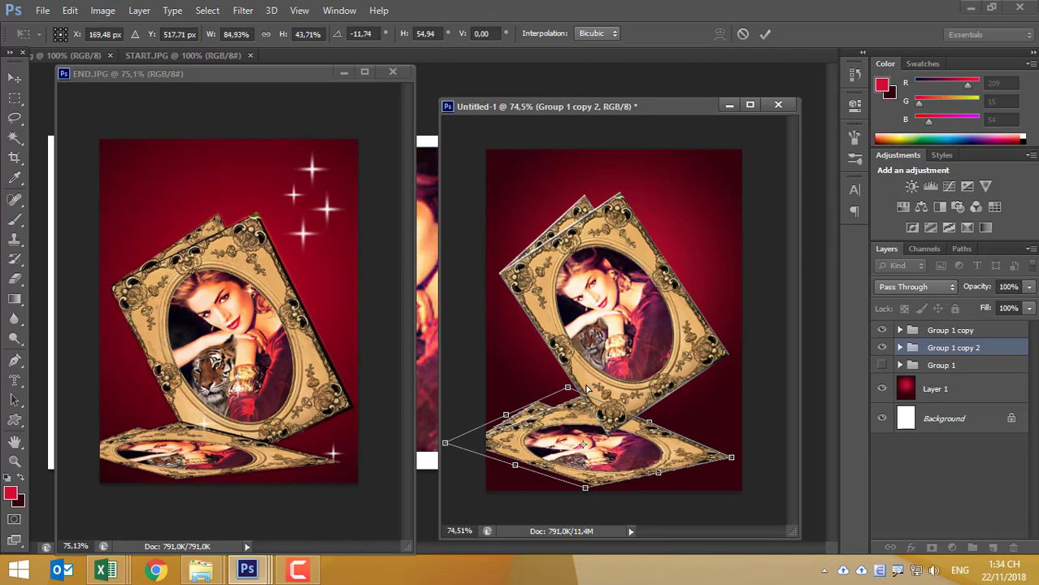
drag(567, 388, 571, 402)
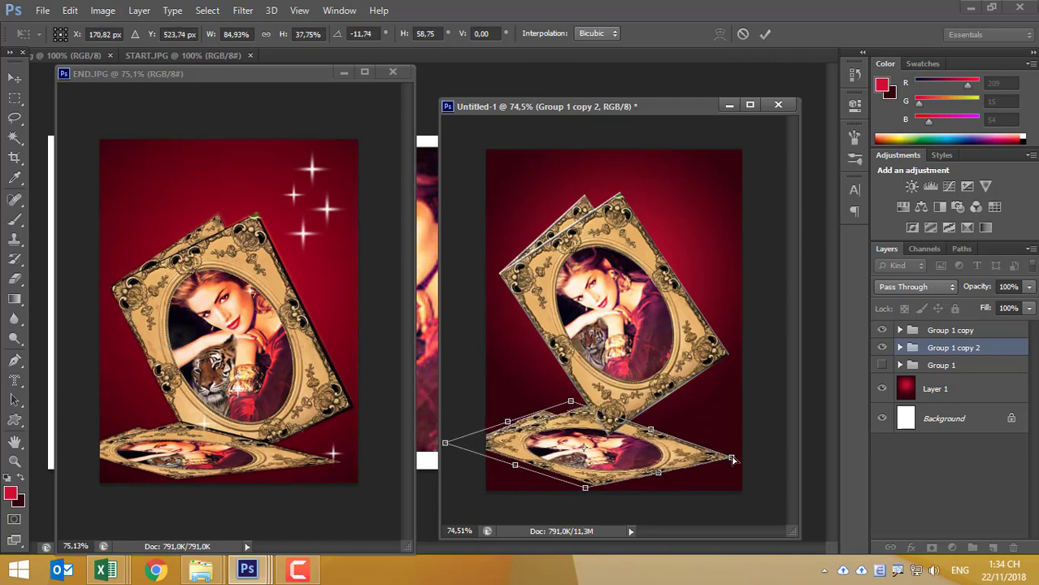
drag(733, 460, 734, 452)
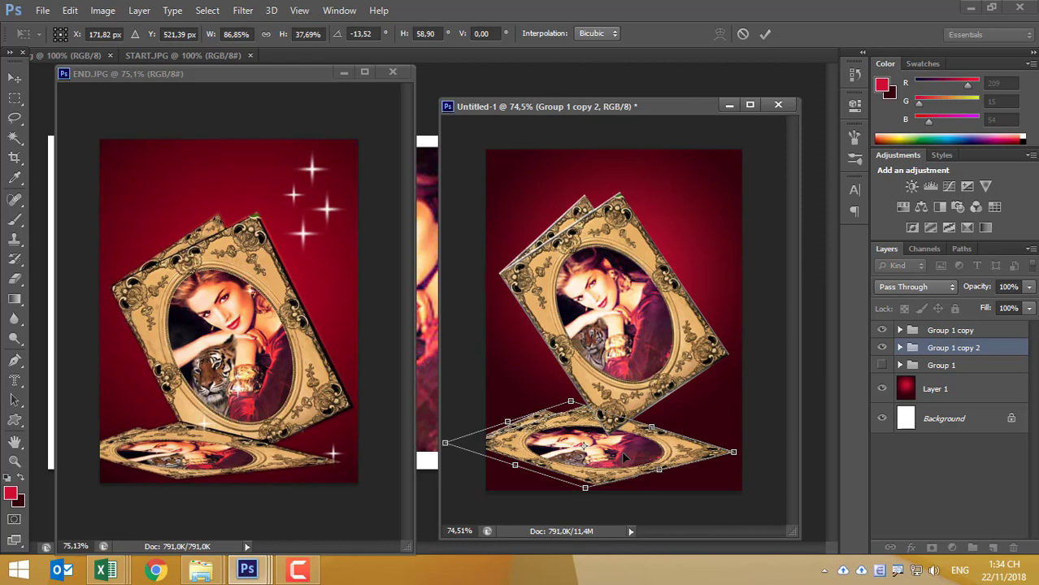
Apply the reflection, move it above Group 1 copy, reshape it, then delete Group 1 copy 2.
key(b)
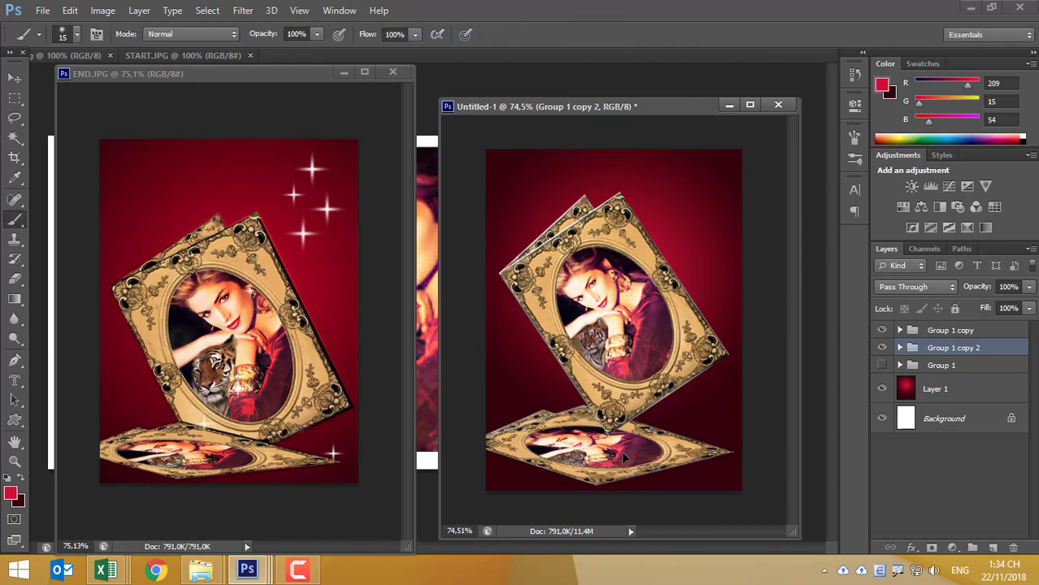
drag(956, 349, 955, 323)
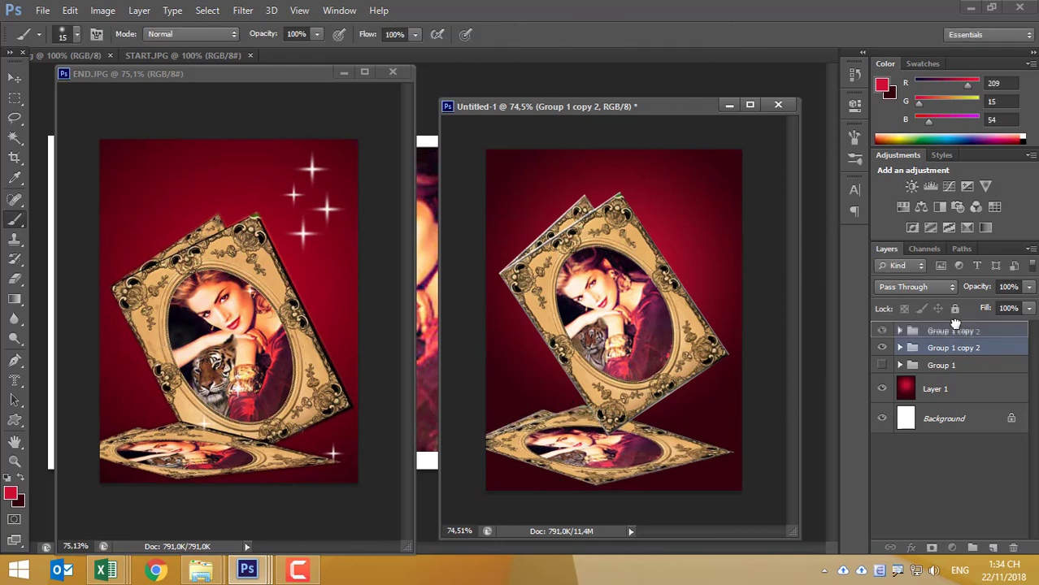
key(ctrl+t)
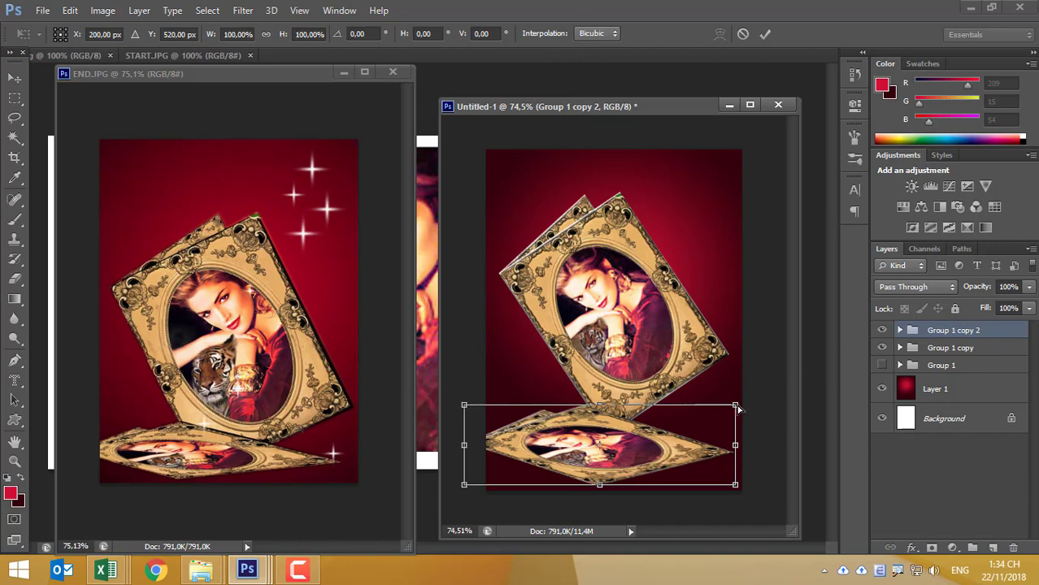
mouse_move(735, 407)
mouse_down()
mouse_move(688, 397)
mouse_move(728, 406)
mouse_move(721, 415)
mouse_up()
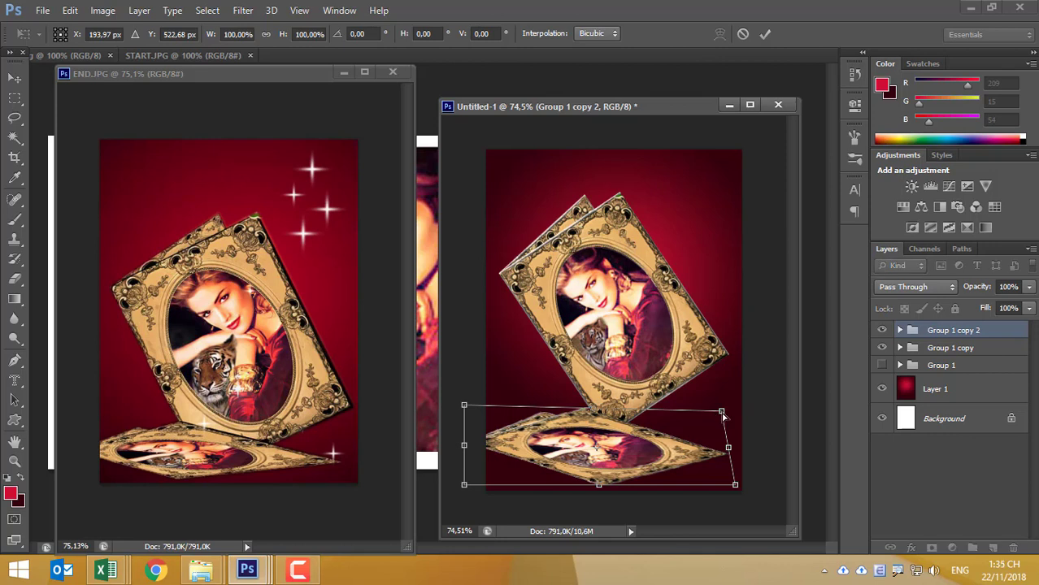
drag(722, 414, 730, 399)
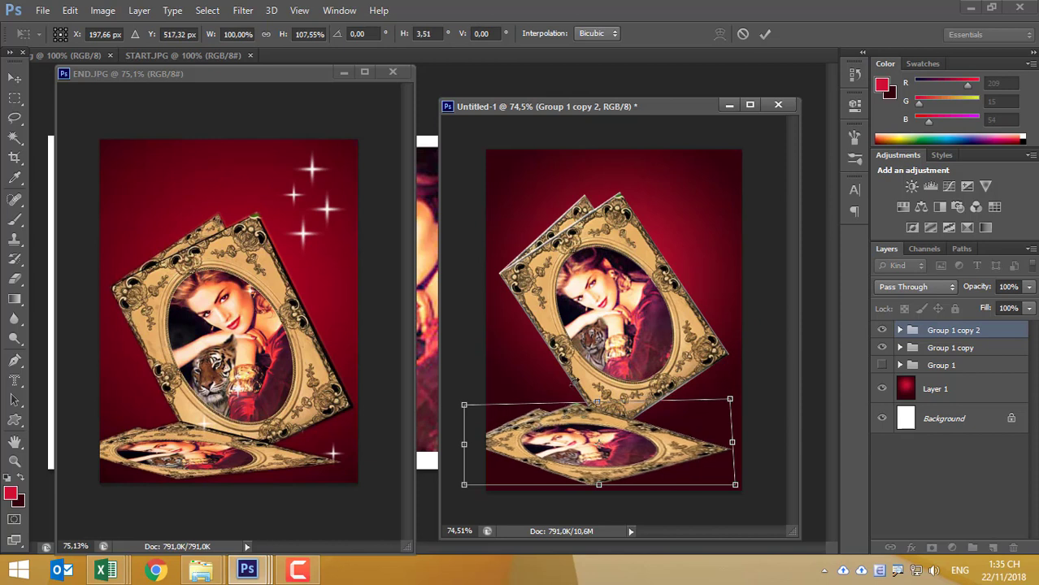
drag(730, 399, 730, 361)
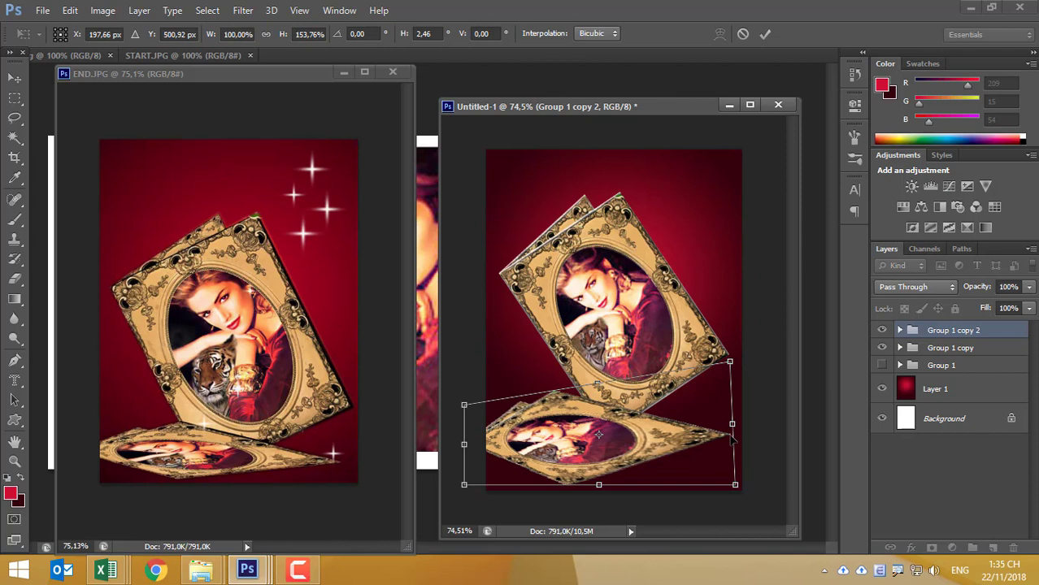
key(Return)
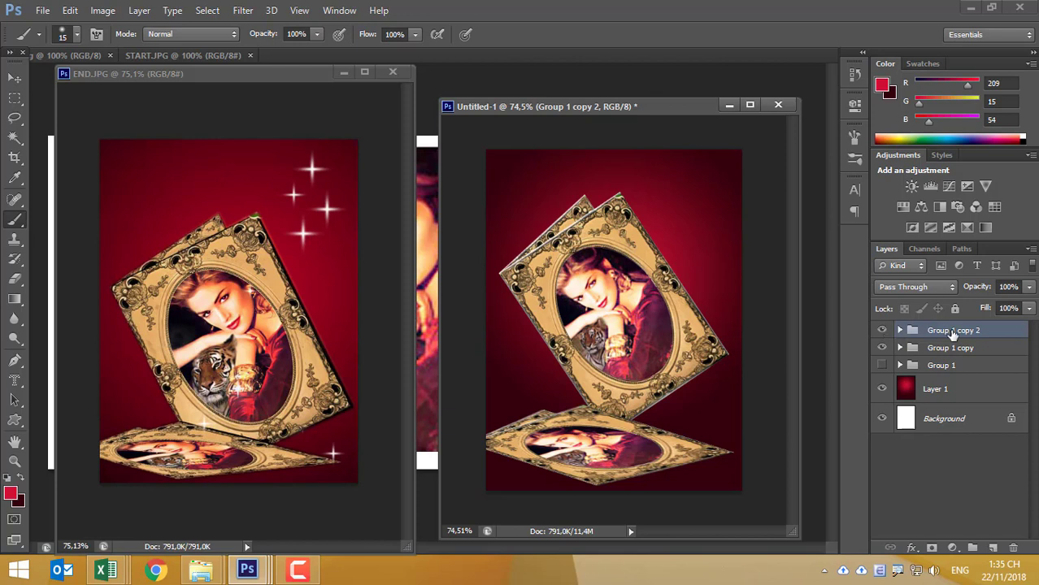
key(Delete)
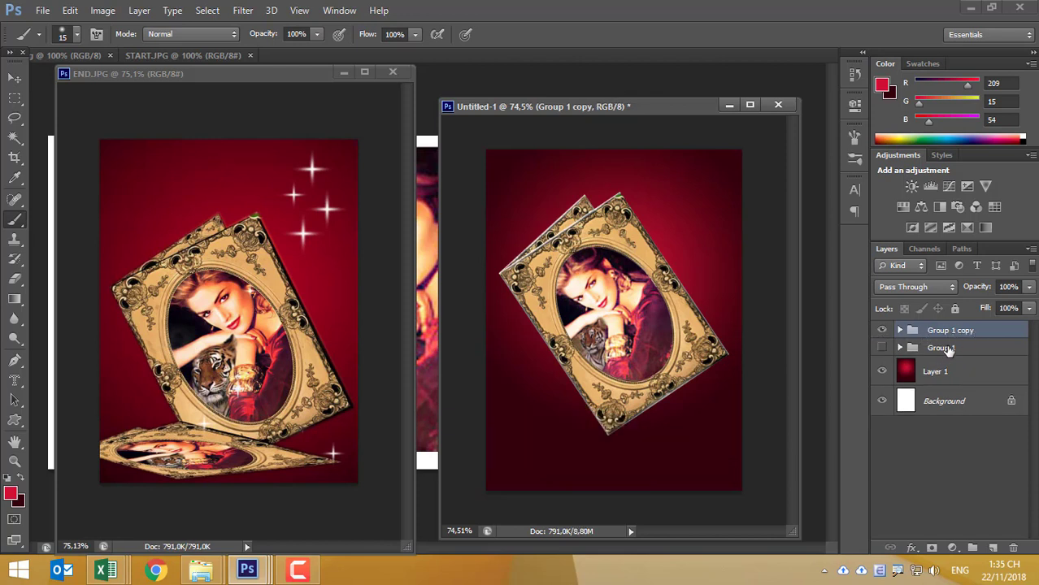
Try duplicating Group 1 and moving the copy up, then undo and show Group 1.
click(943, 353)
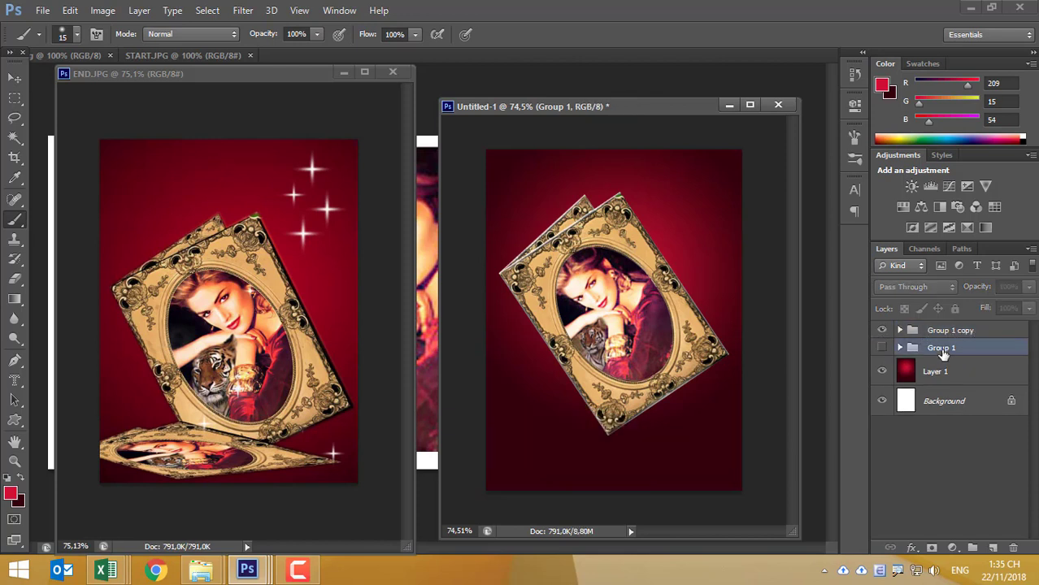
key(ctrl+j)
drag(942, 350, 945, 326)
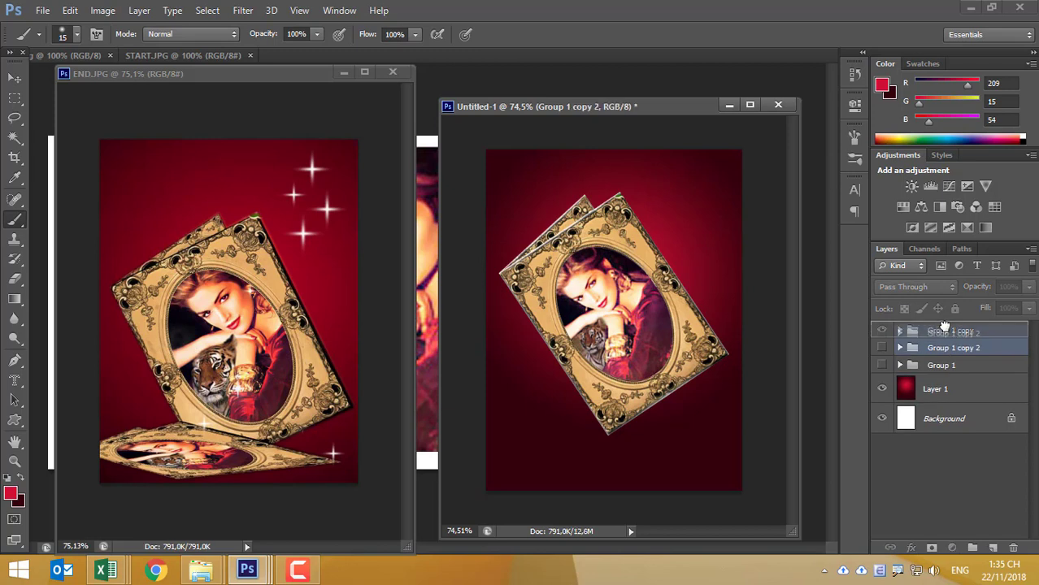
key(ctrl+z)
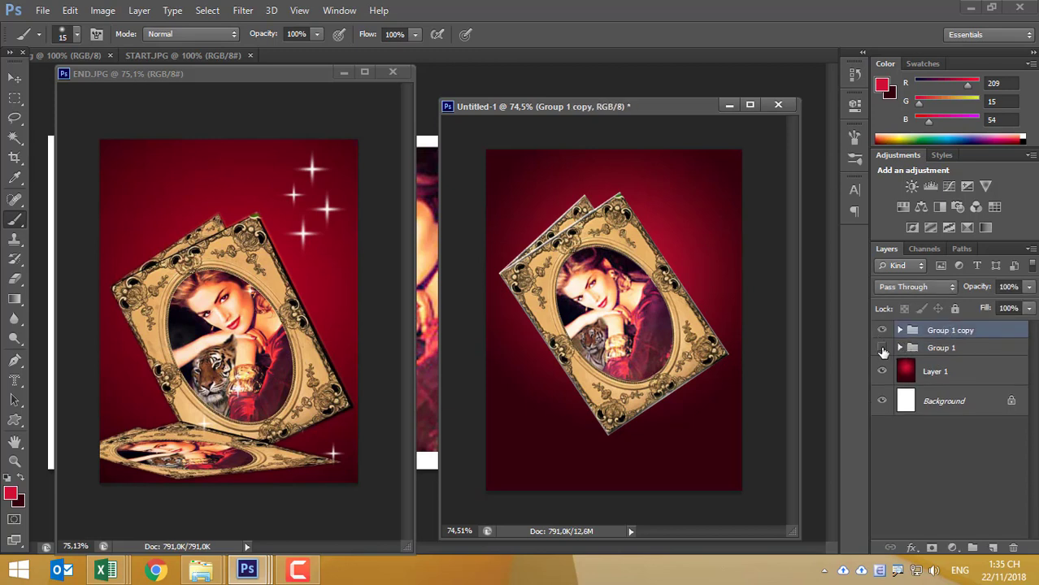
click(882, 349)
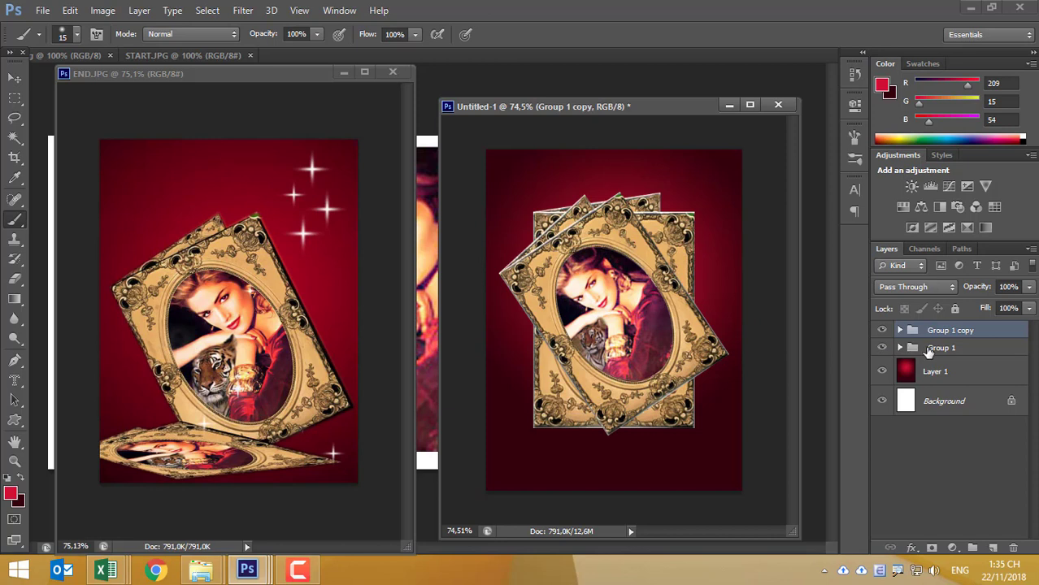
Duplicate Group 1 into Group 1 copy 3, hide the original, and inspect the copy's layers.
click(929, 348)
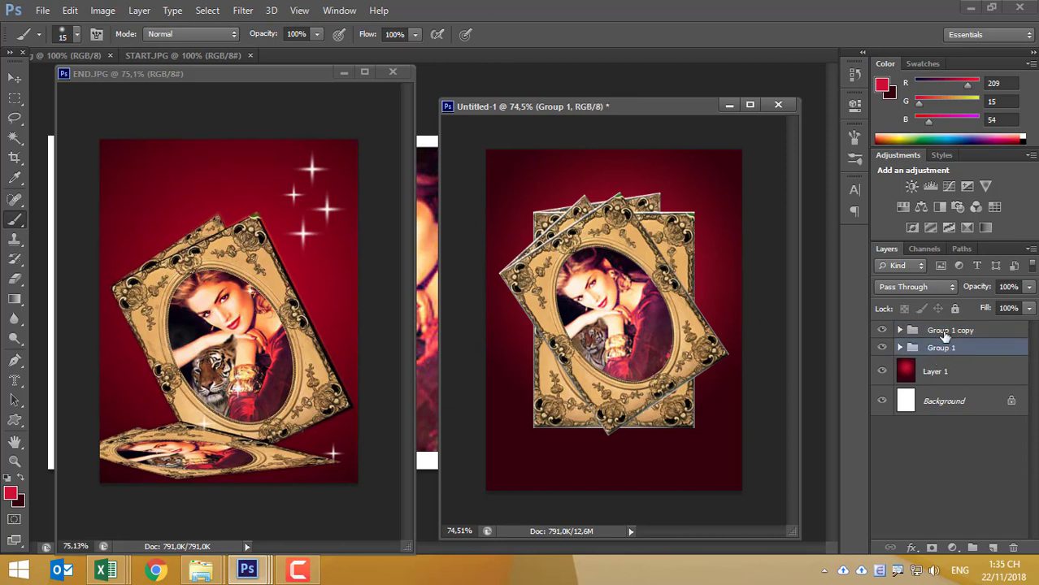
click(944, 335)
click(944, 350)
key(ctrl+j)
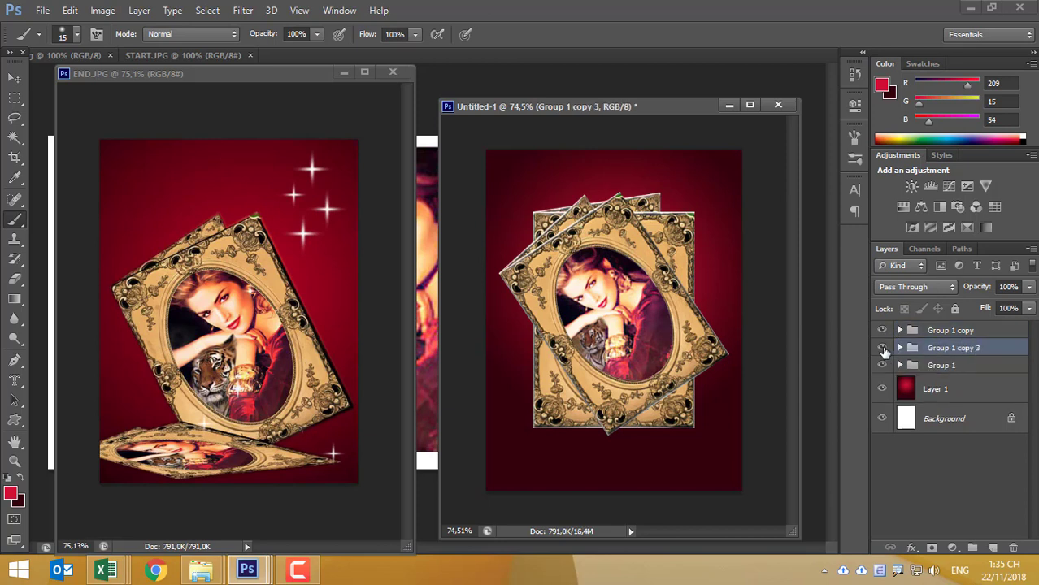
drag(882, 347, 882, 365)
click(882, 347)
click(899, 348)
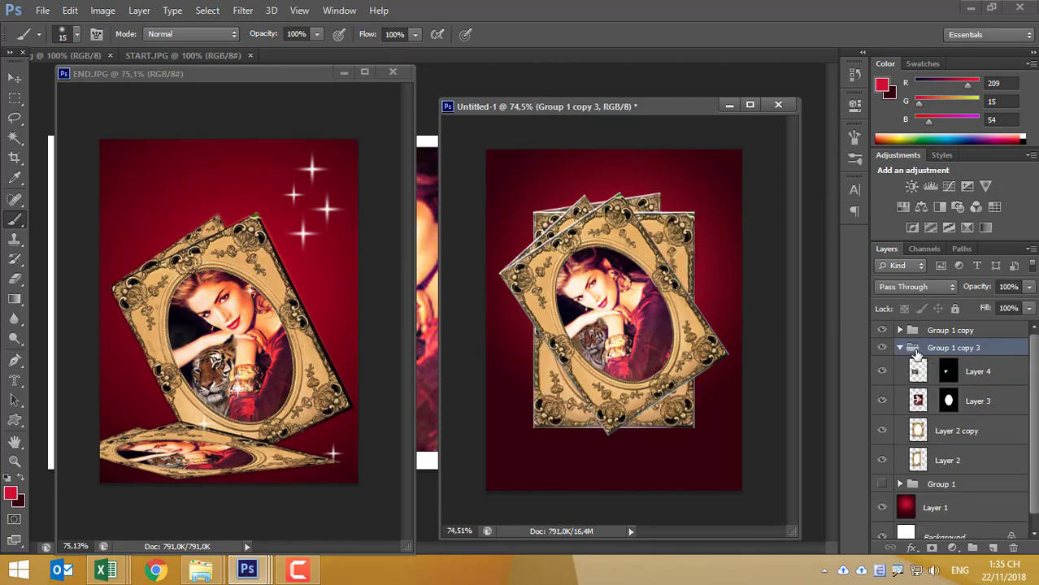
click(929, 372)
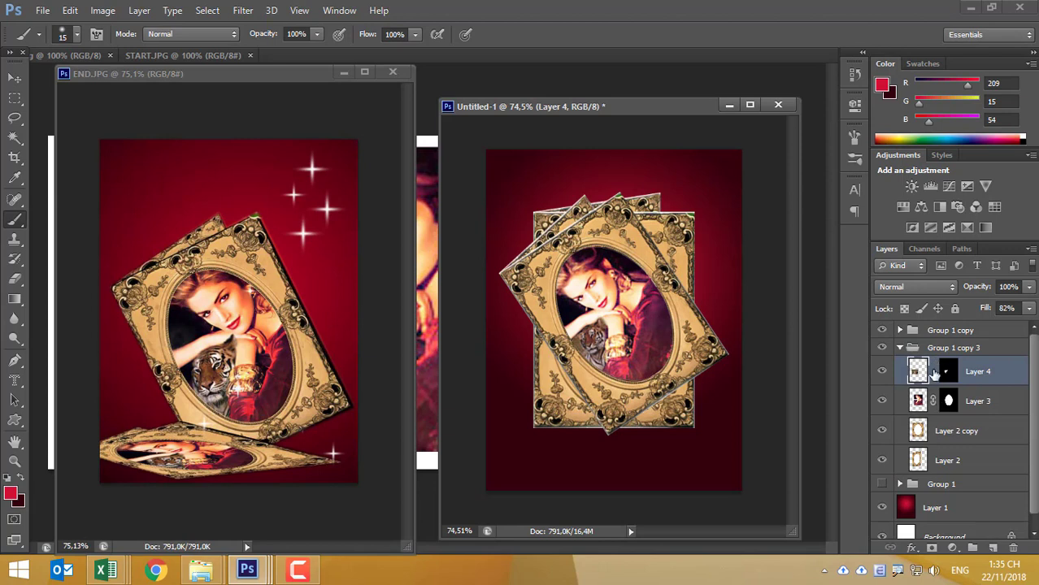
click(899, 347)
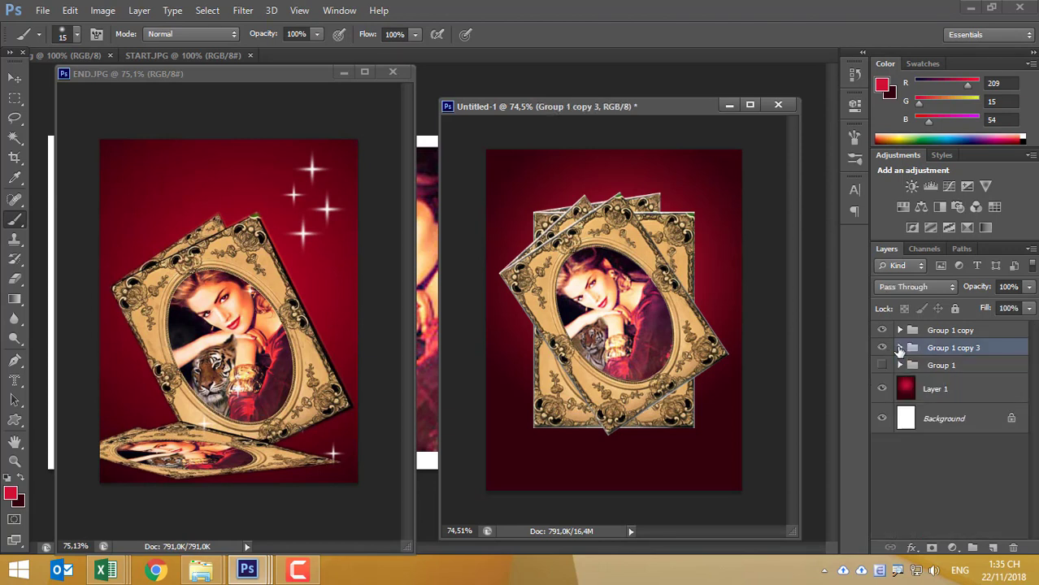
Rotate, flatten and skew Group 1 copy 3 into a reflection lying beneath the tilted frames.
key(ctrl+t)
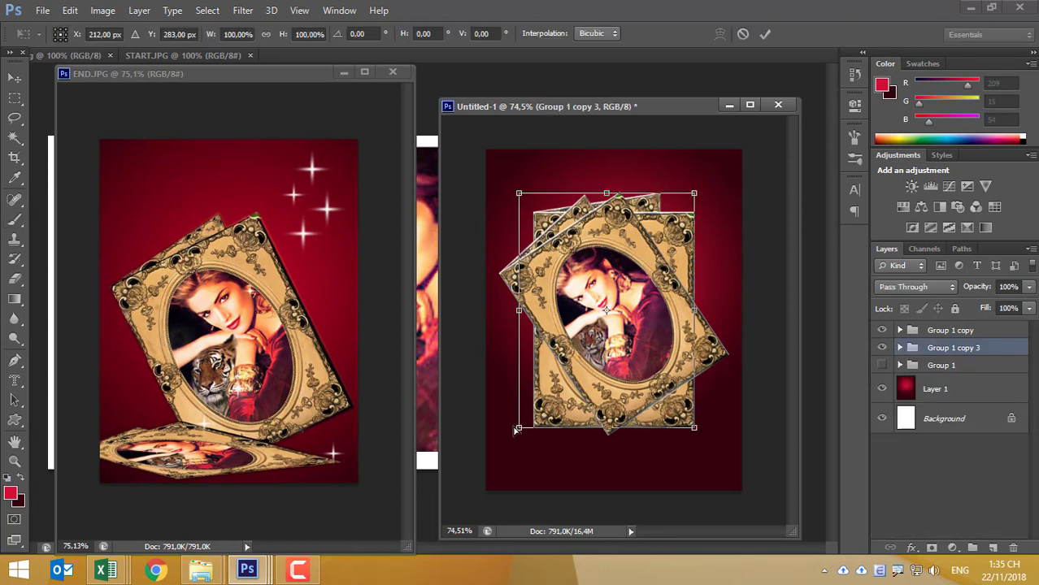
drag(520, 431, 606, 484)
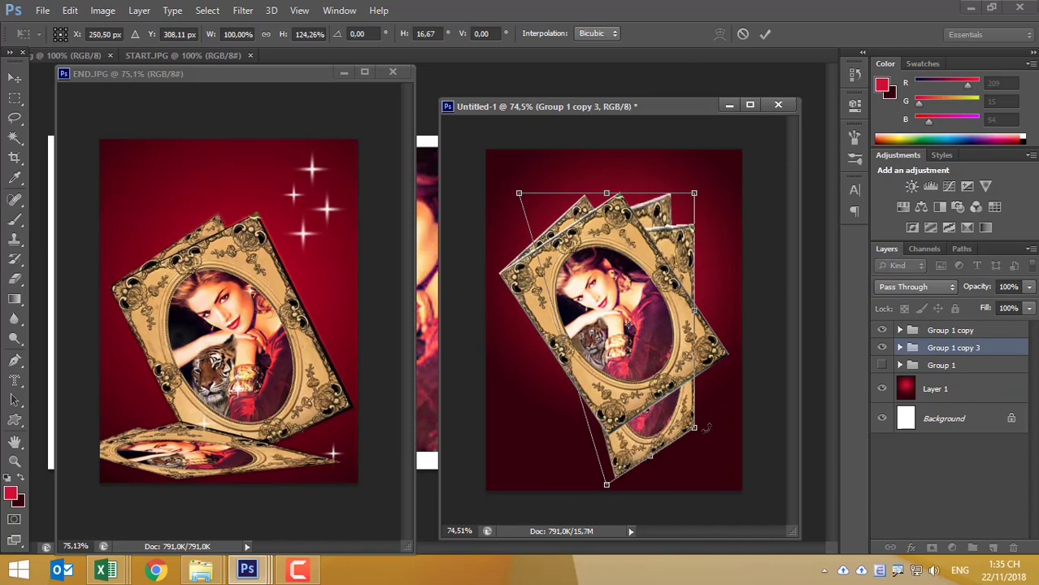
mouse_move(756, 411)
mouse_down()
mouse_move(440, 440)
mouse_move(435, 430)
mouse_up()
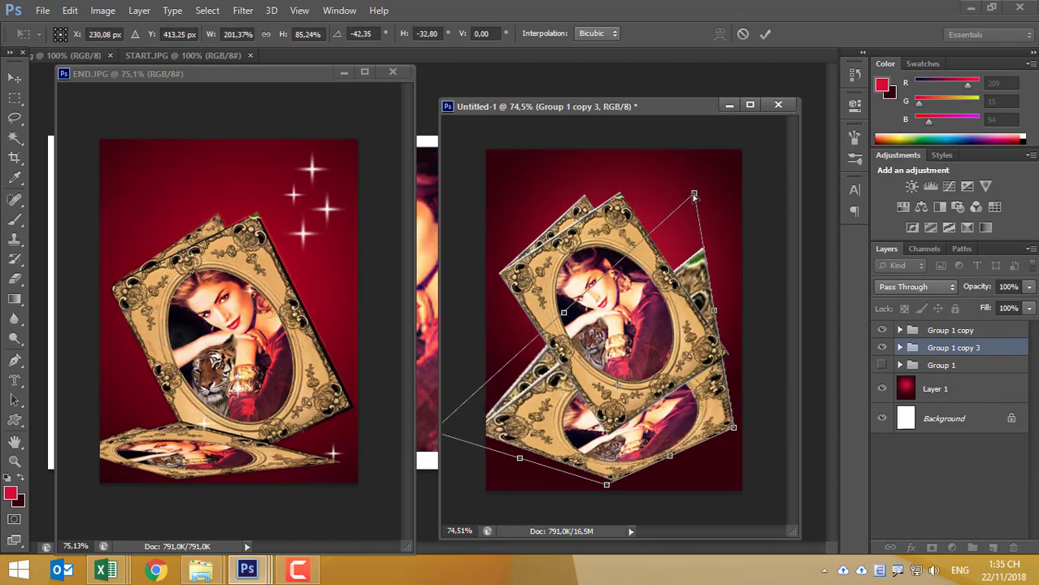
mouse_move(694, 195)
mouse_down()
mouse_move(549, 392)
mouse_move(566, 393)
mouse_up()
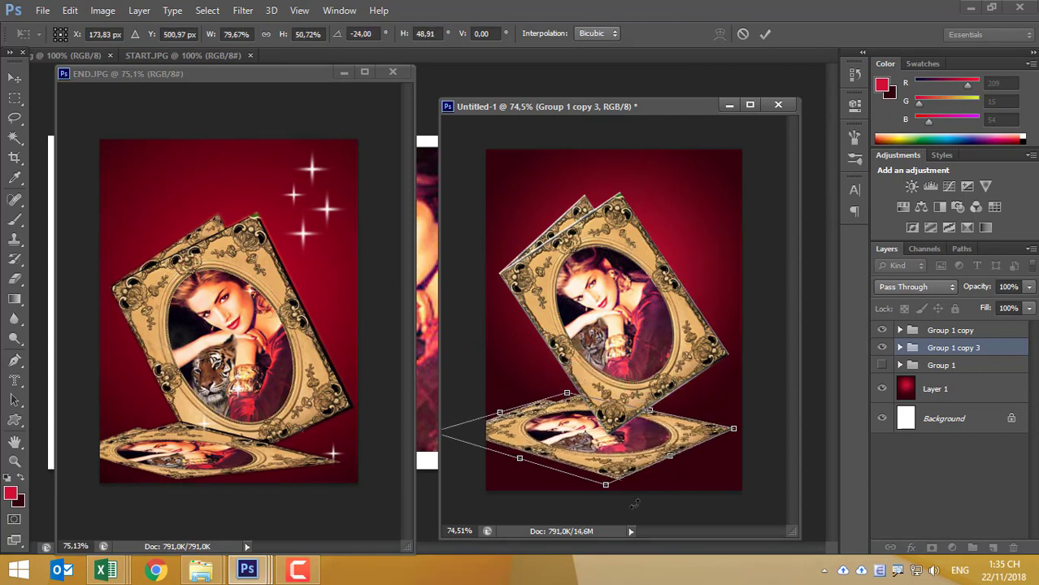
drag(606, 484, 596, 482)
drag(569, 396, 568, 411)
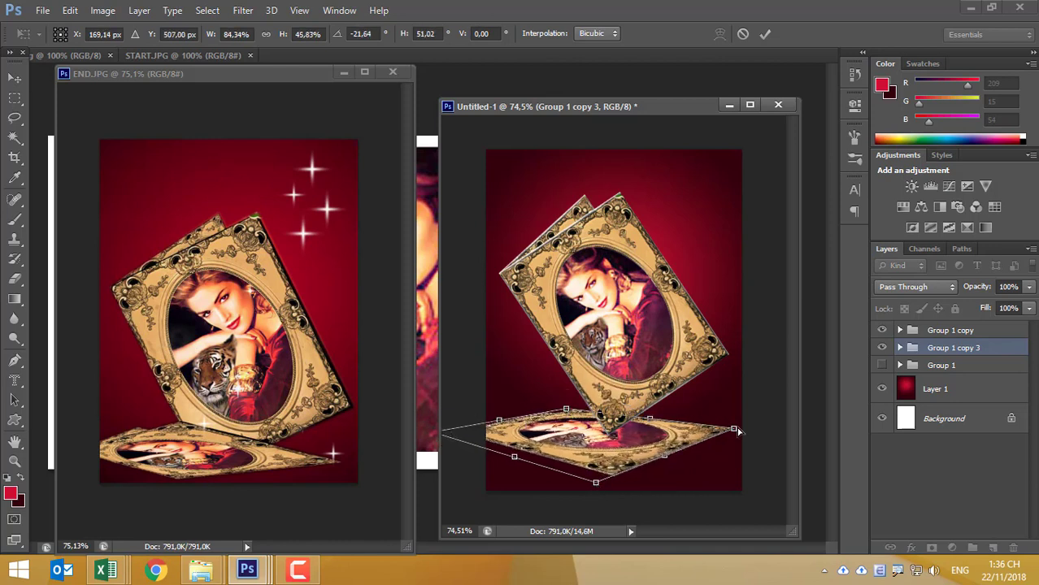
drag(740, 437, 737, 455)
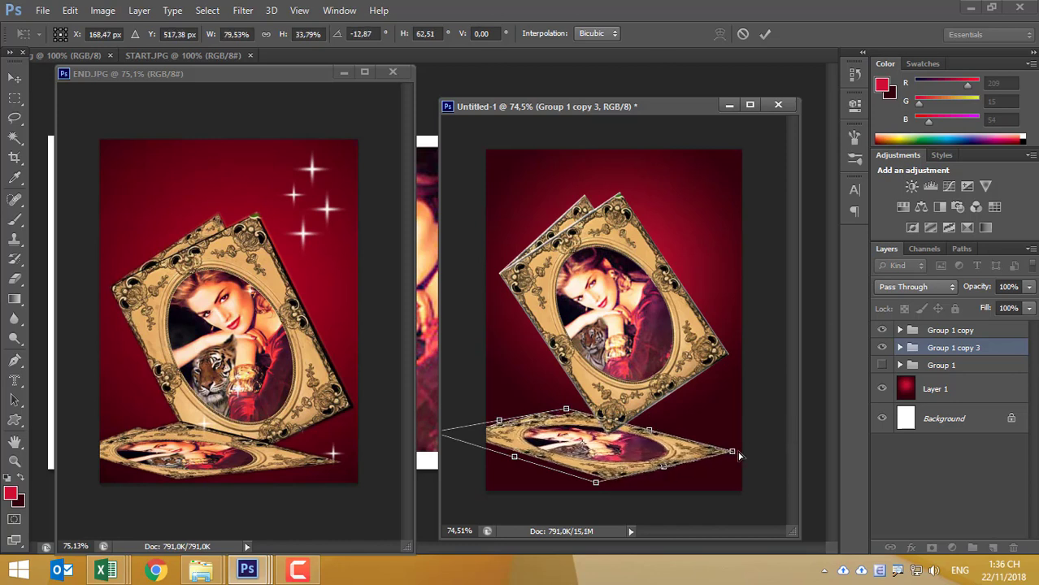
key(Return)
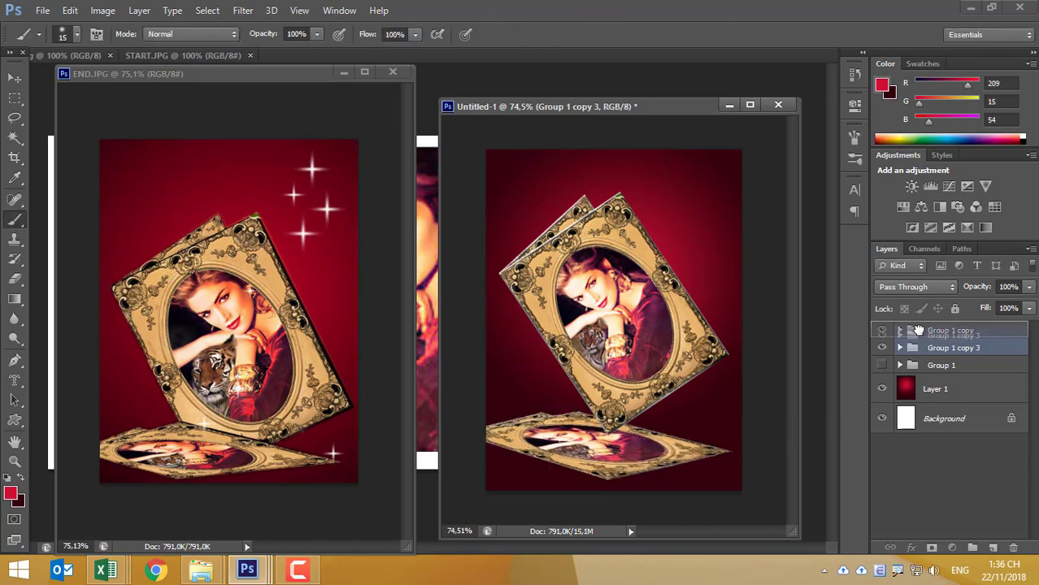
Restack Group 1 copy 3 above Group 1 copy and add empty Layer 5 on top.
drag(917, 347, 933, 336)
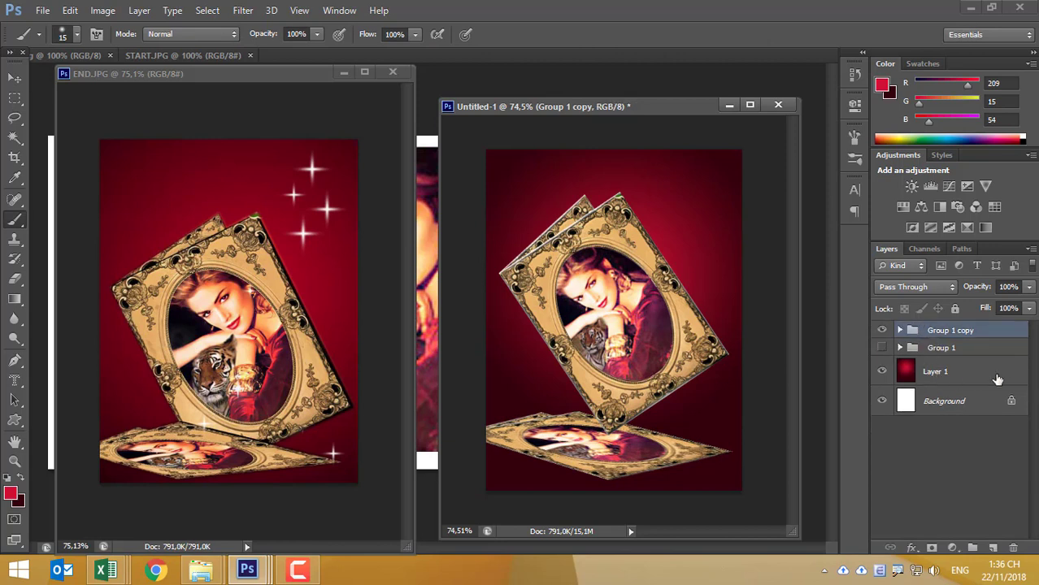
key(ctrl+z)
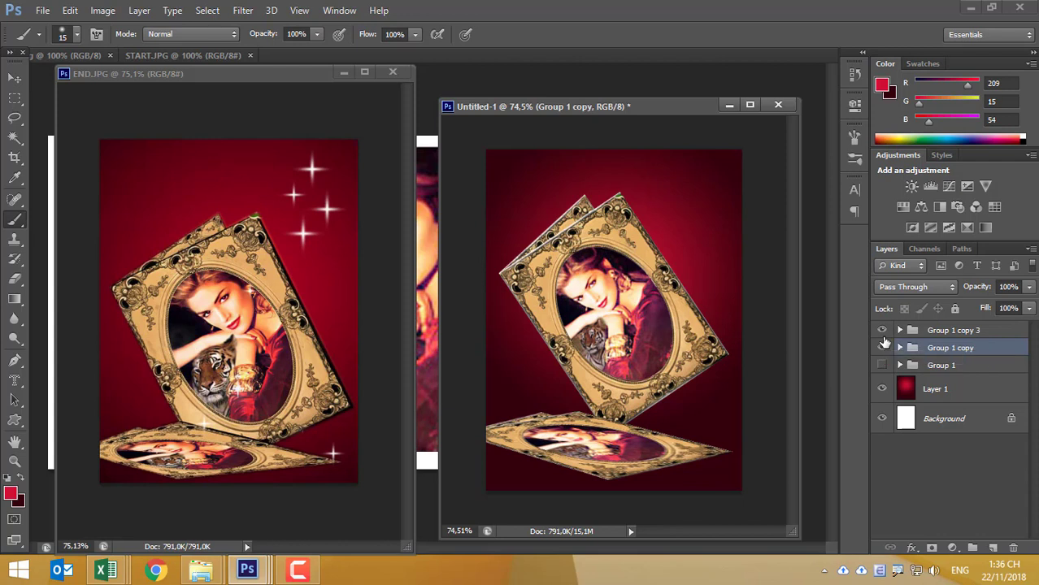
click(953, 330)
click(991, 548)
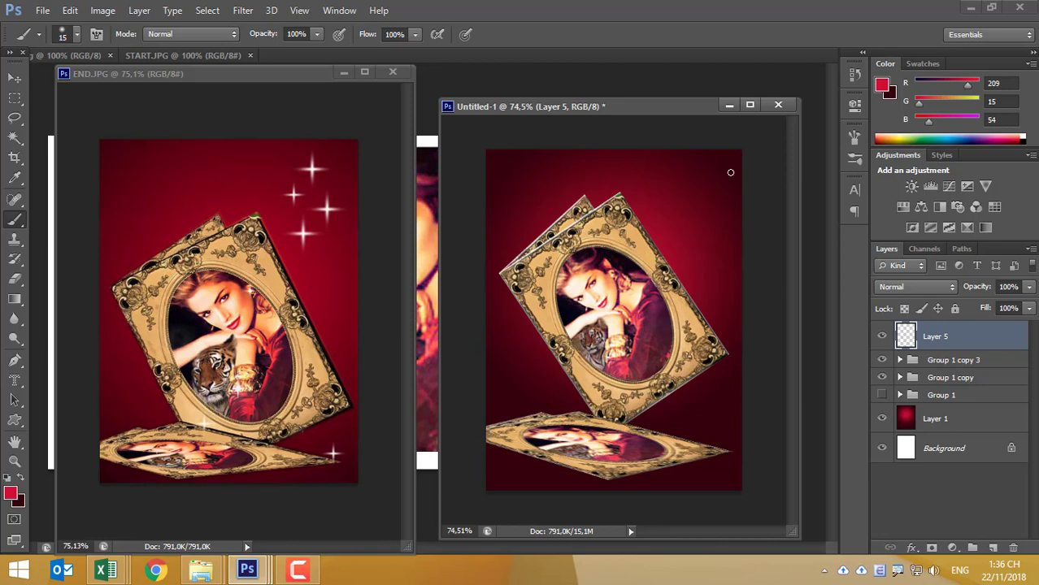
Maximize the poster document and zoom in to show its top area.
click(750, 105)
key(ctrl+0)
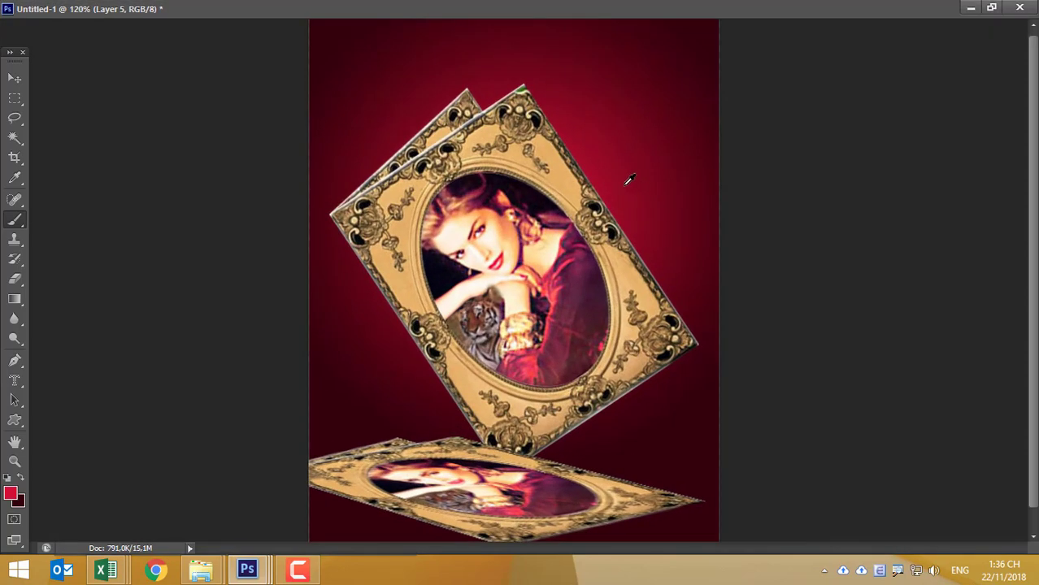
key(ctrl+plus)
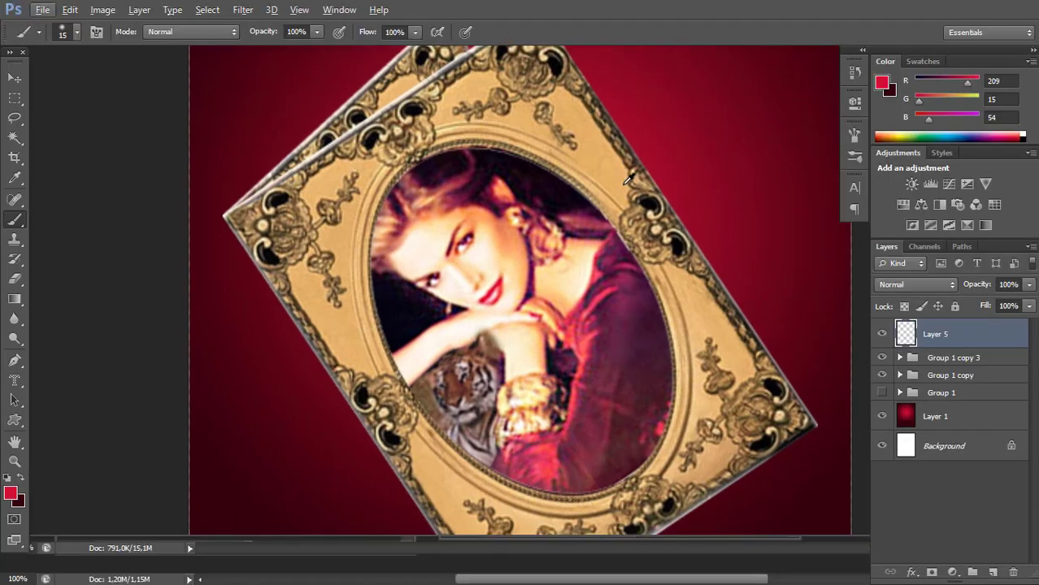
click(42, 9)
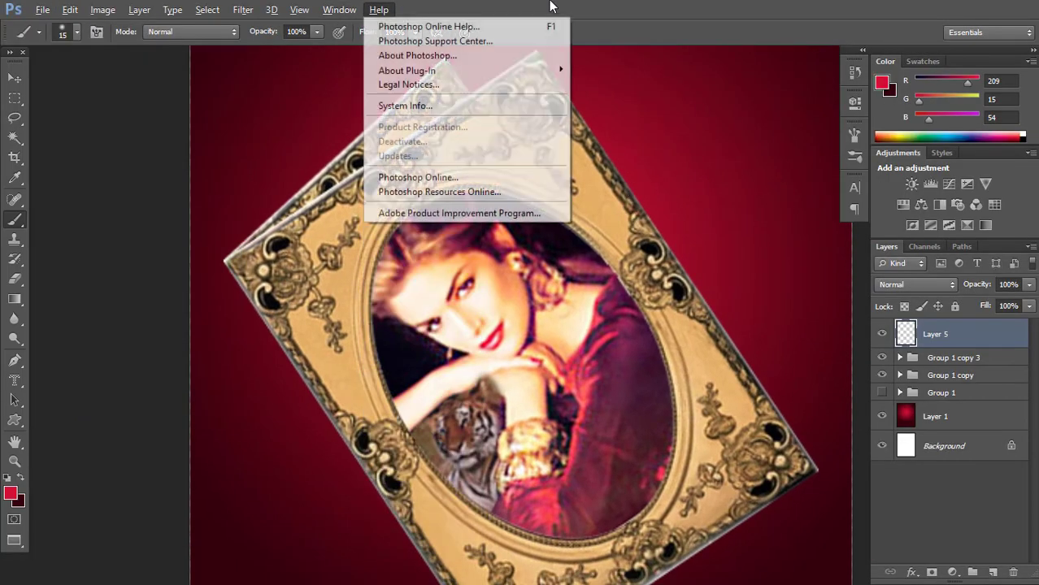
click(549, 6)
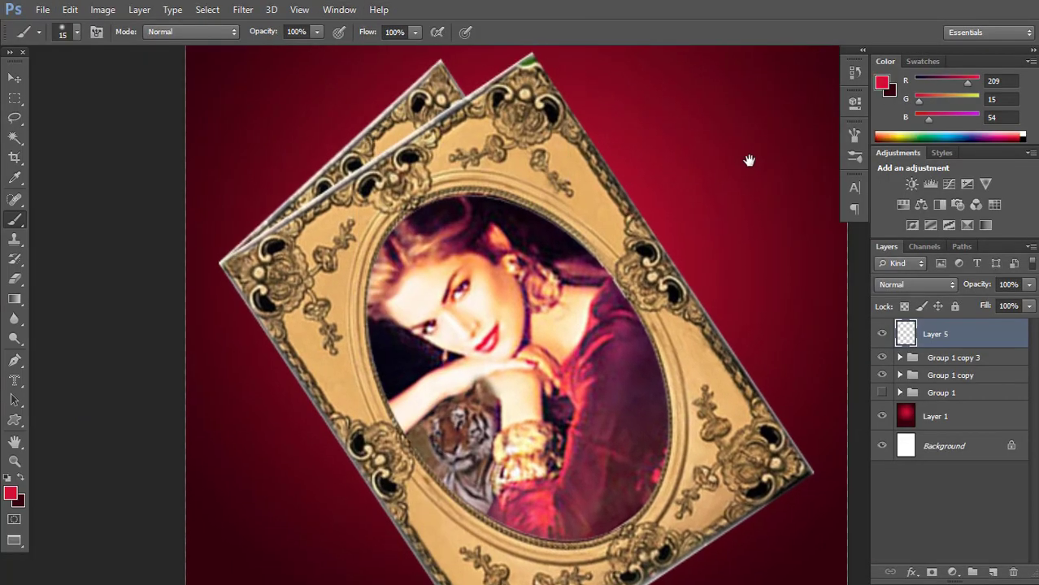
mouse_move(748, 160)
mouse_down()
mouse_move(622, 248)
mouse_move(638, 204)
mouse_move(672, 209)
mouse_up()
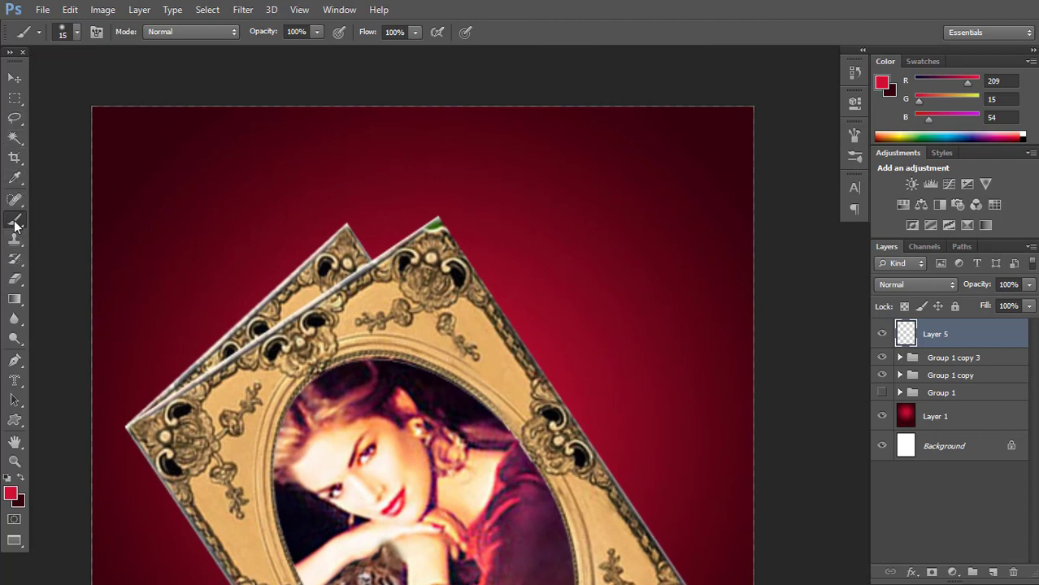
Set a soft 33 px brush with white foreground and paint a test dab.
click(77, 33)
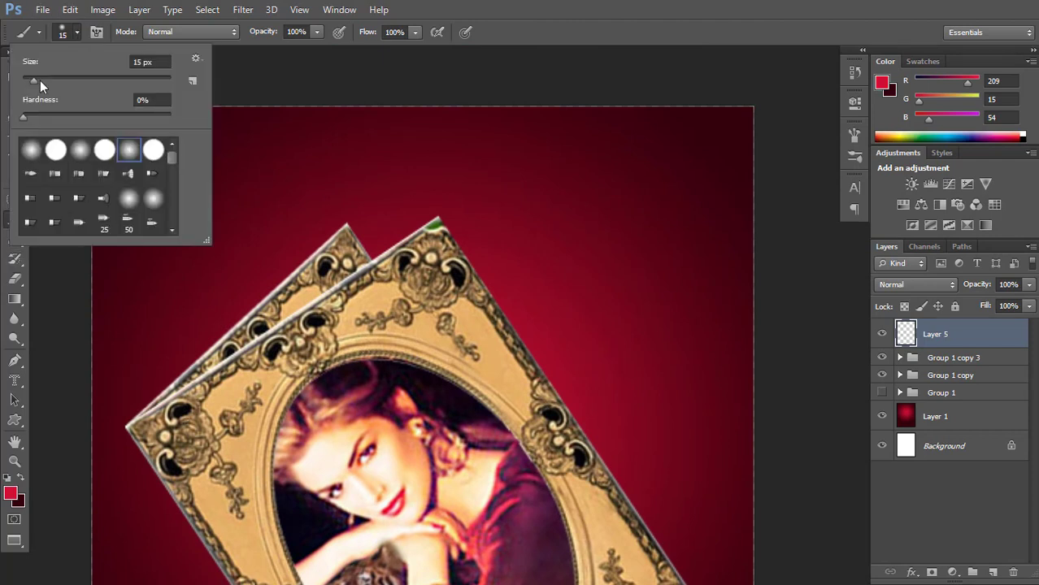
drag(40, 81, 45, 80)
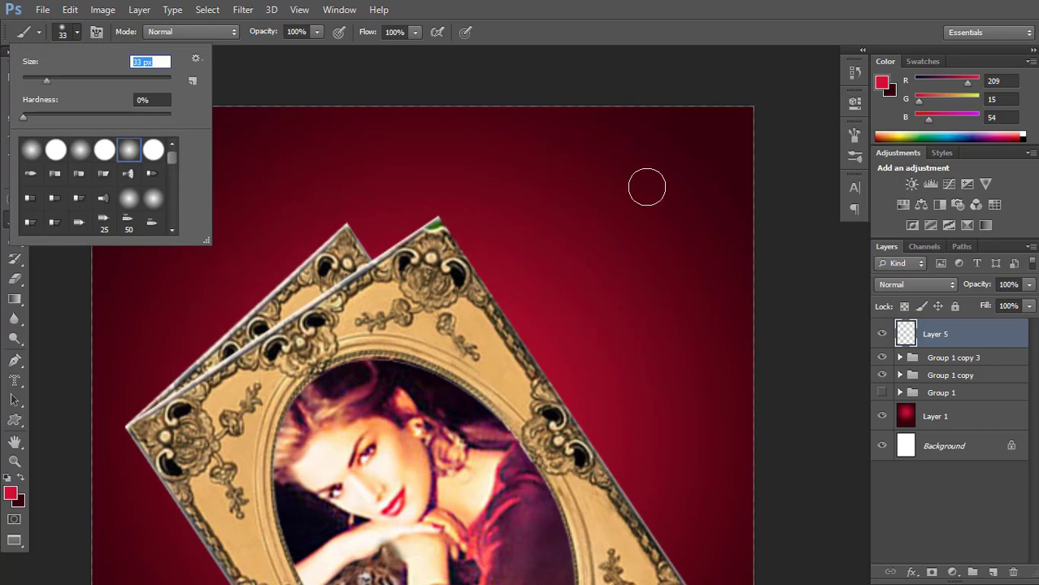
click(784, 9)
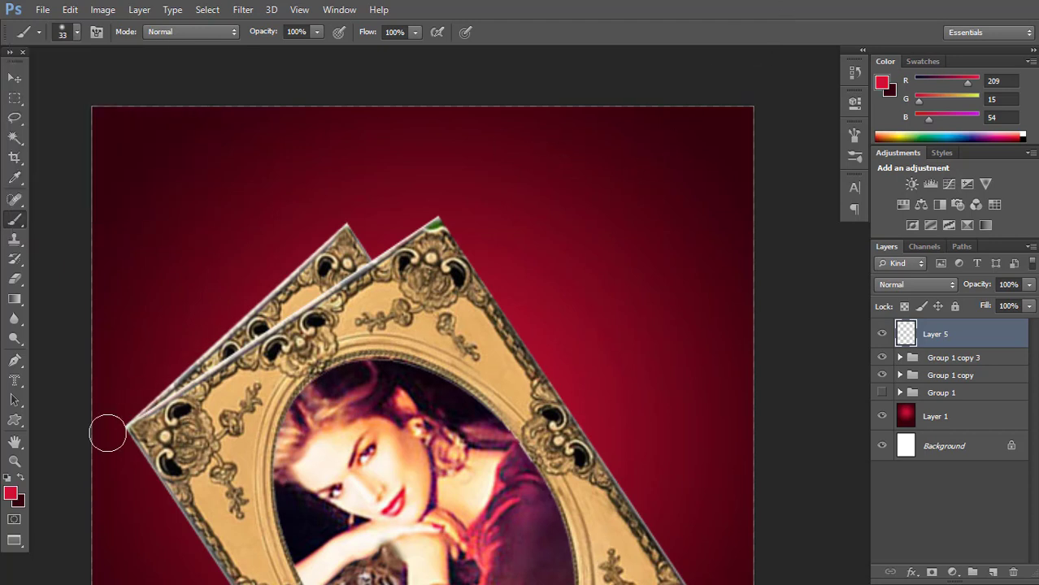
click(8, 478)
click(20, 479)
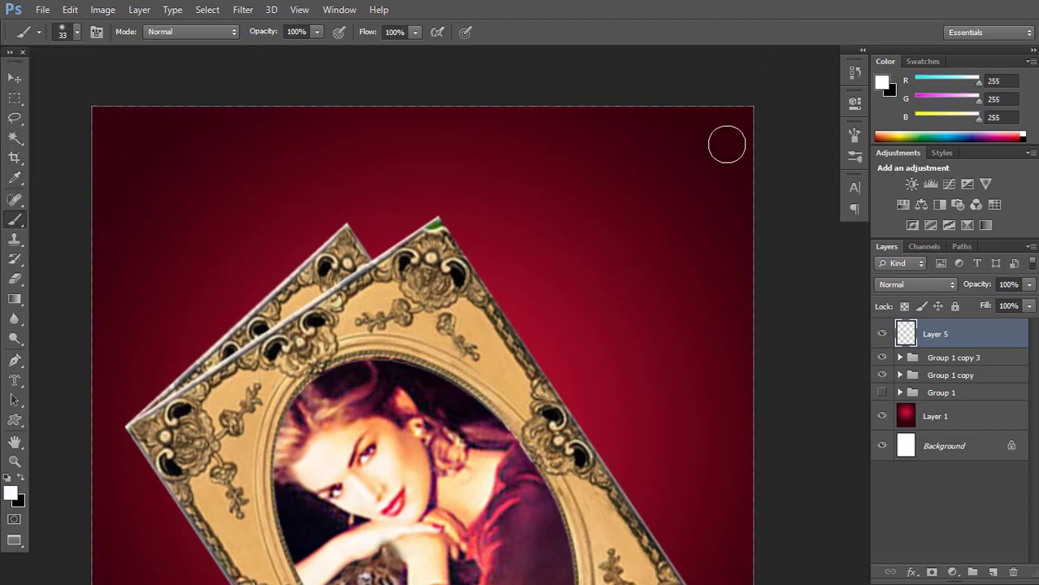
click(646, 199)
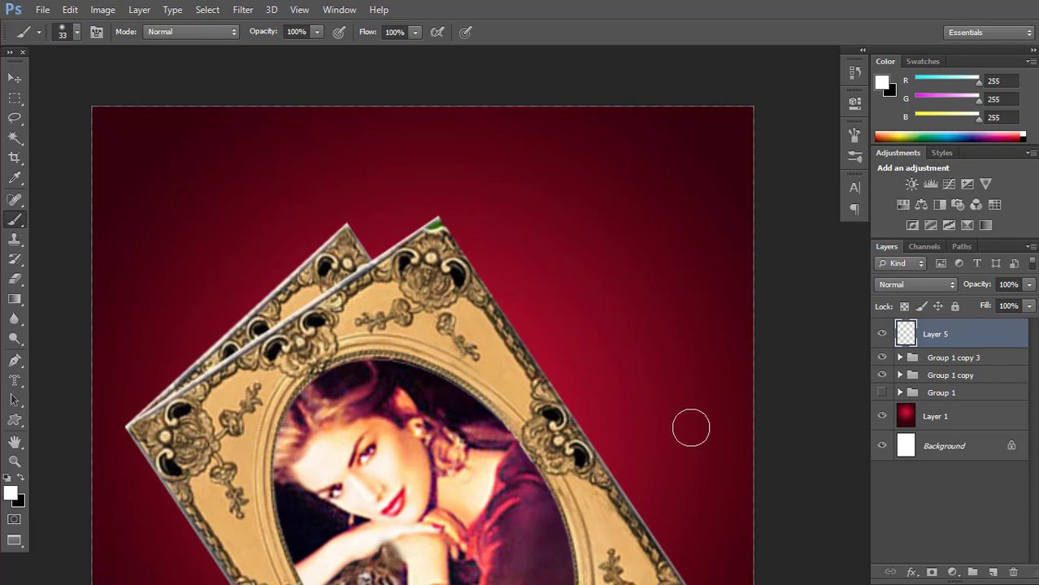
click(855, 137)
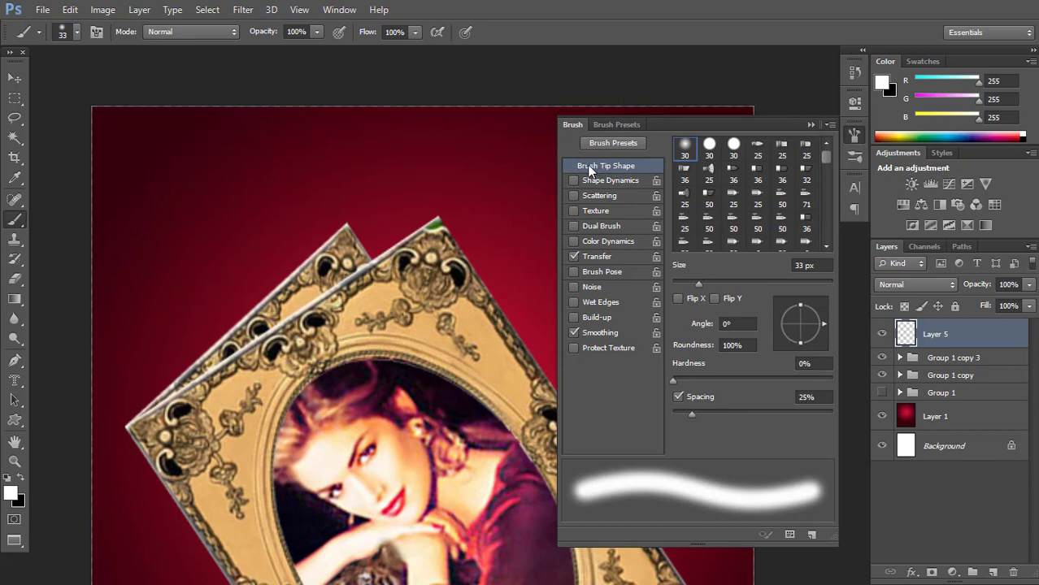
Set brush roundness to 10% and size 100 px, then paint a horizontal white streak.
click(752, 347)
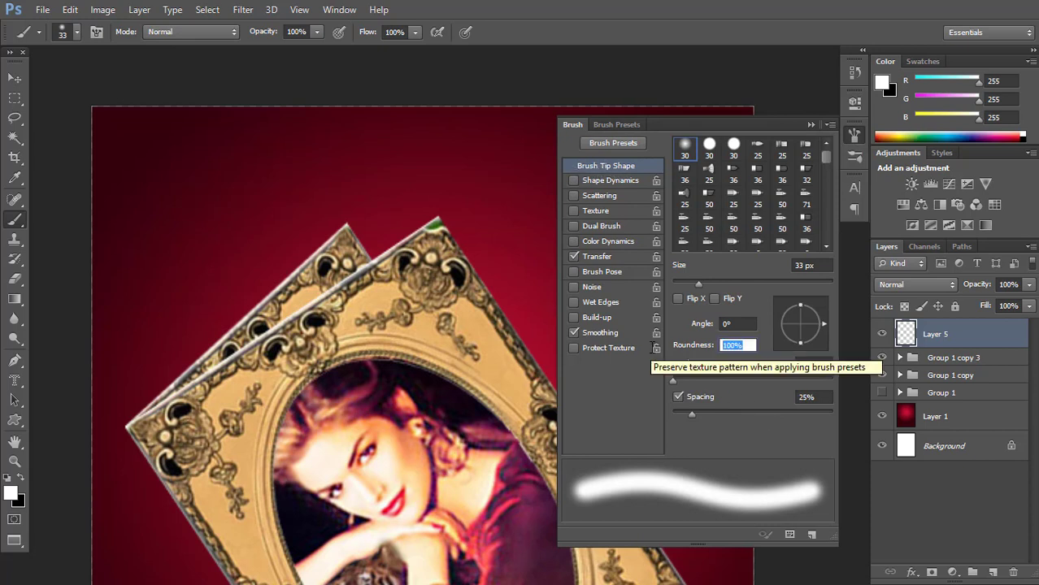
text(1)
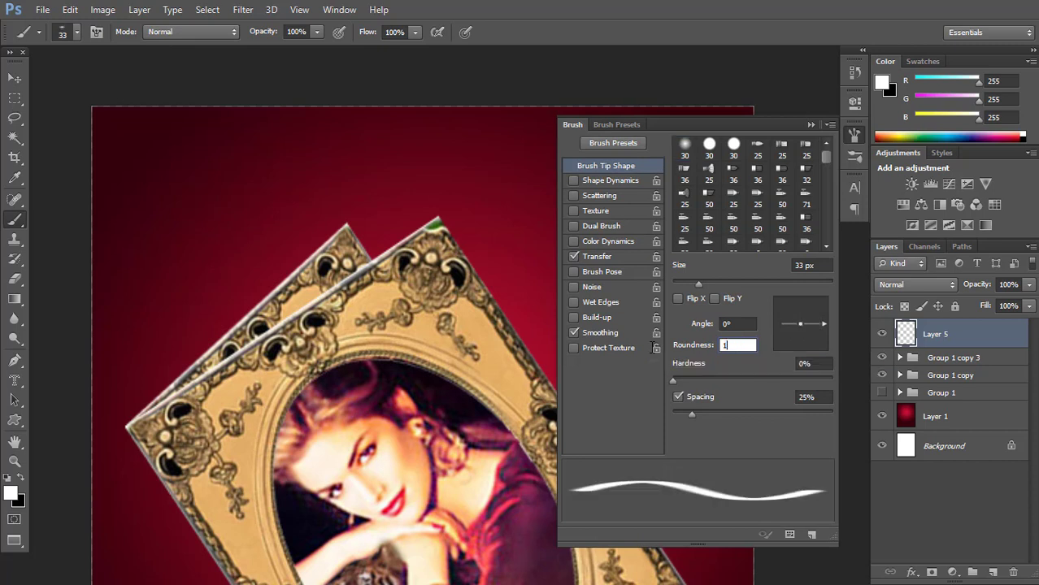
text(0)
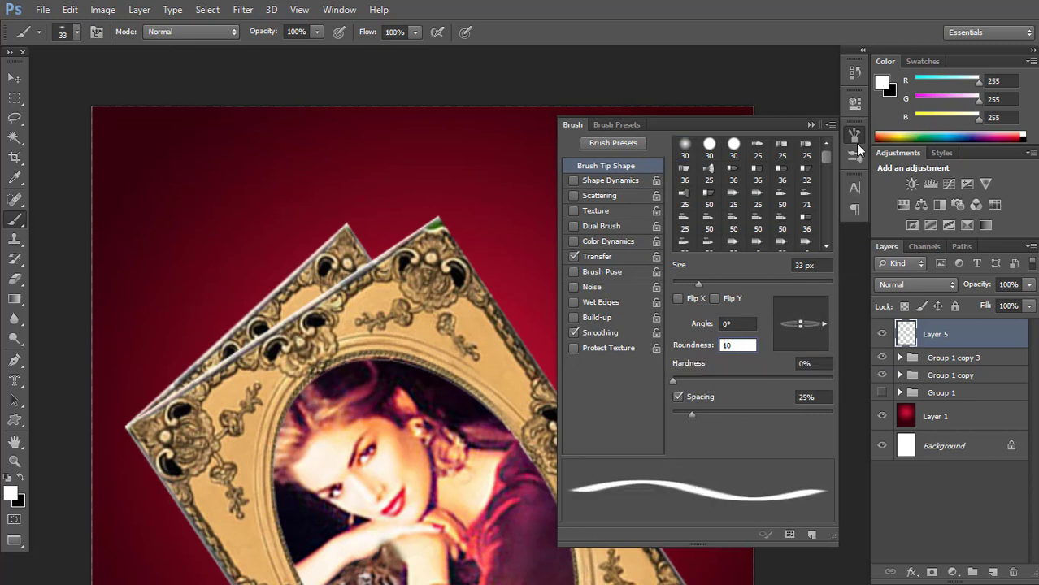
click(854, 134)
click(619, 196)
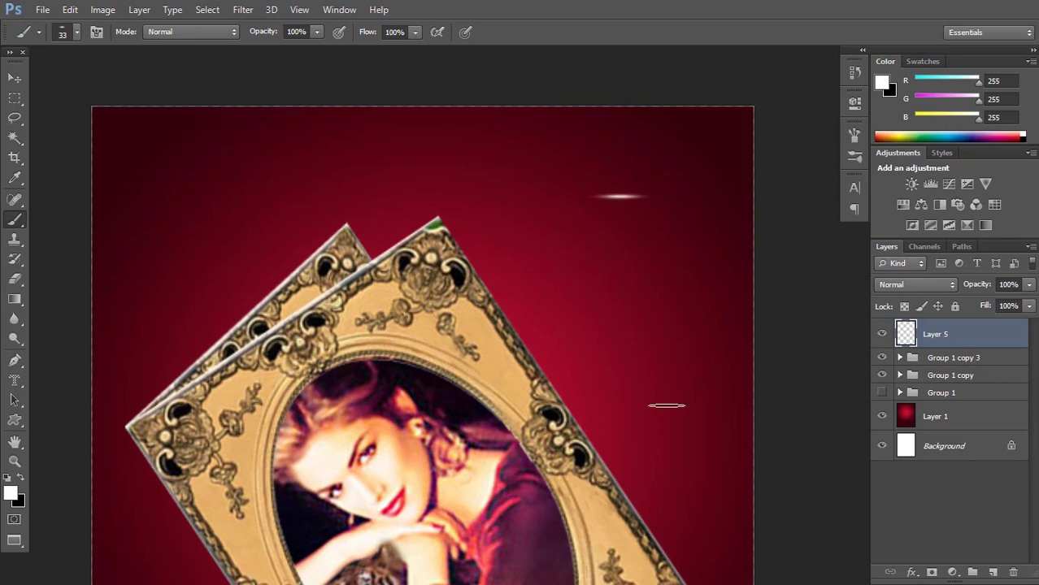
key(ctrl+z)
key(bracketright)
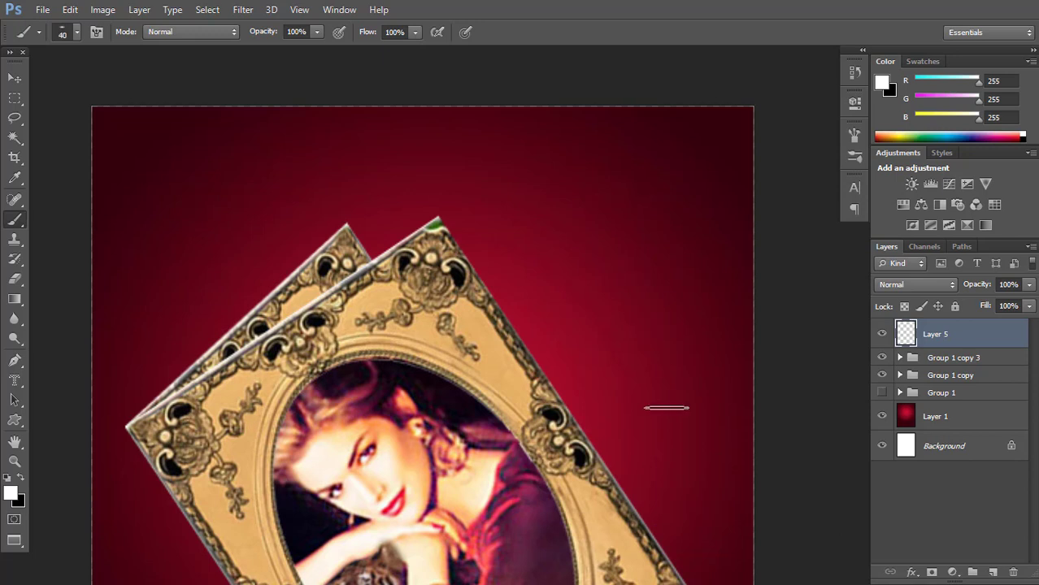
key(bracketright)
key(bracketright)
key(bracketright)
key(bracketright)
key(bracketright)
click(602, 204)
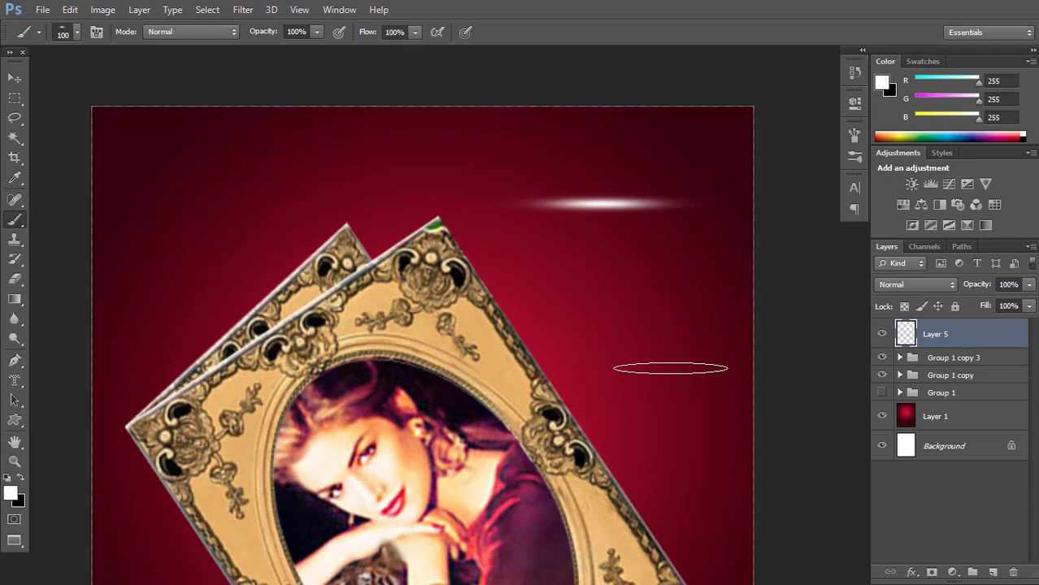
Set the brush angle to 90° and paint a vertical streak completing the star.
click(855, 134)
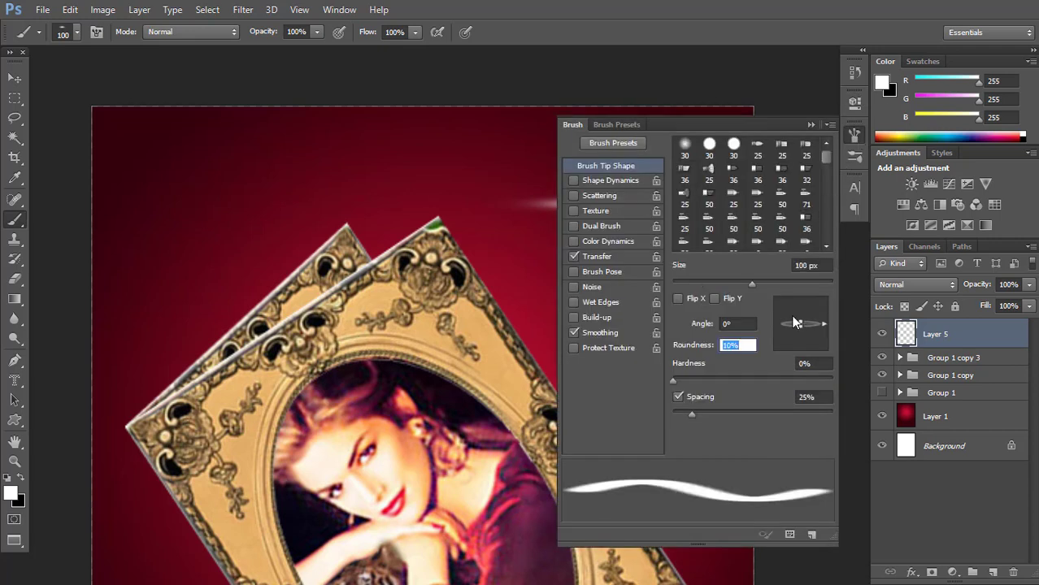
click(721, 324)
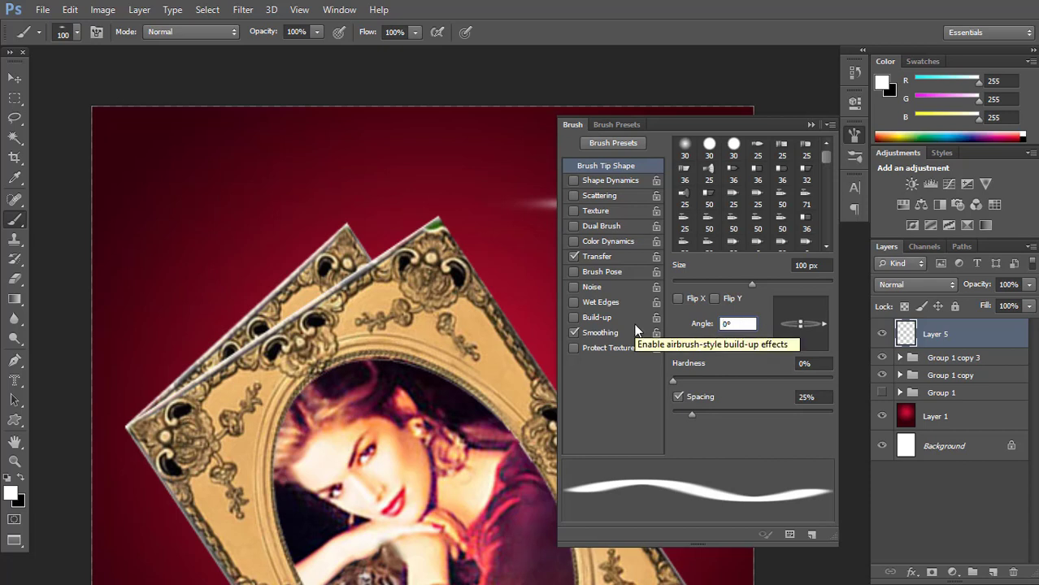
text(90)
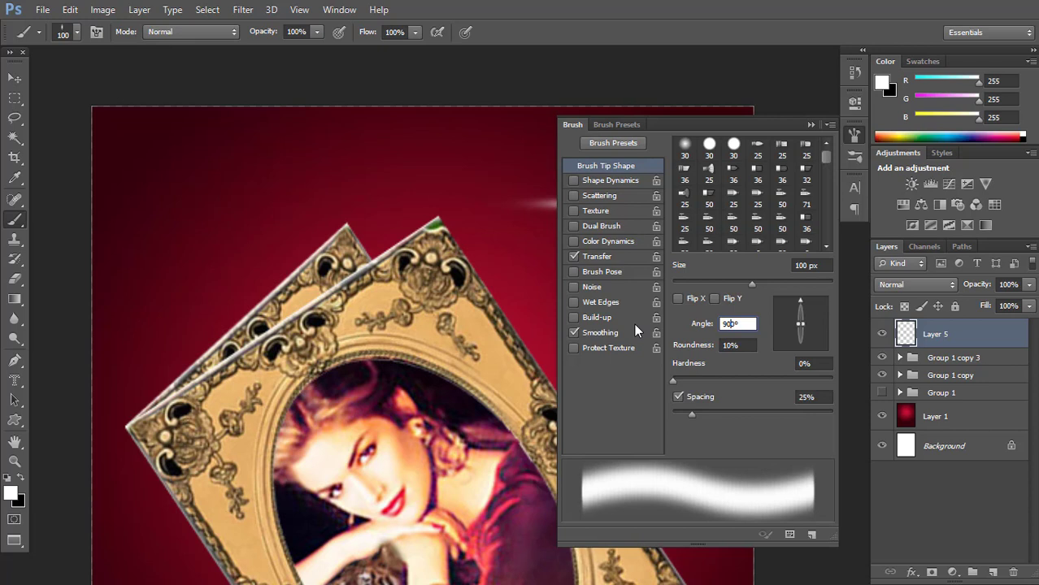
key(Return)
click(854, 134)
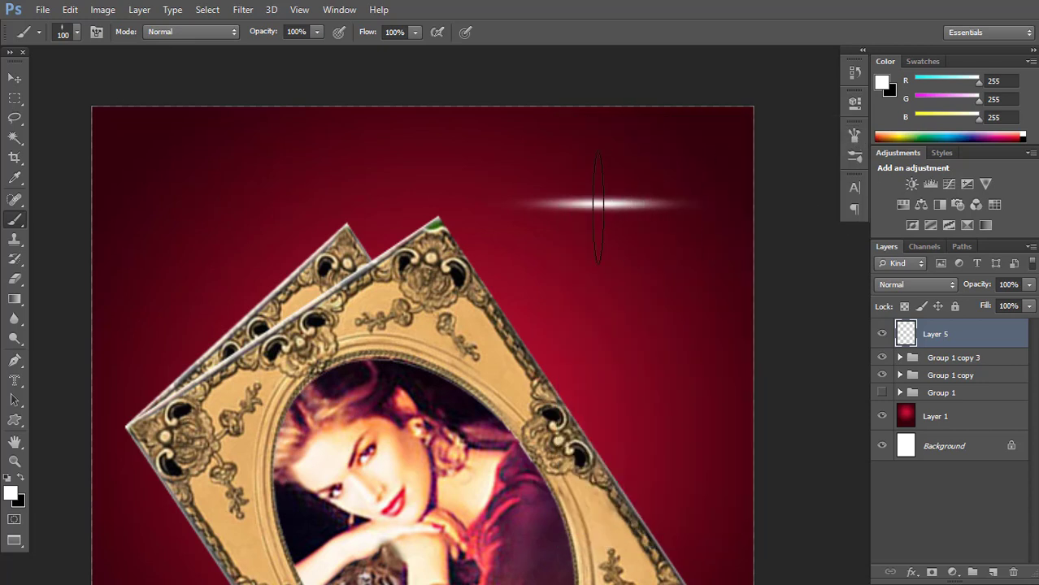
click(598, 208)
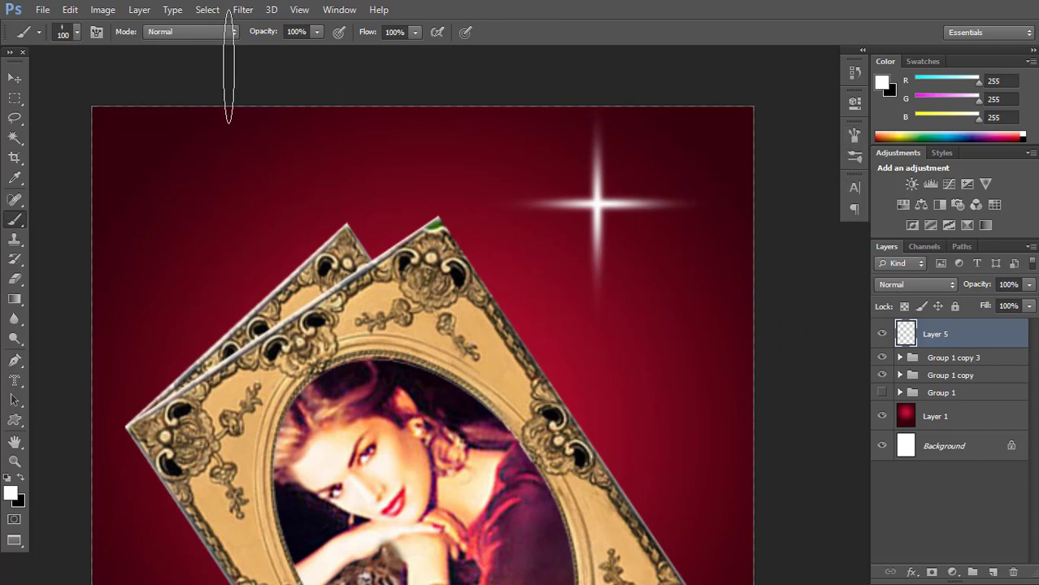
click(339, 10)
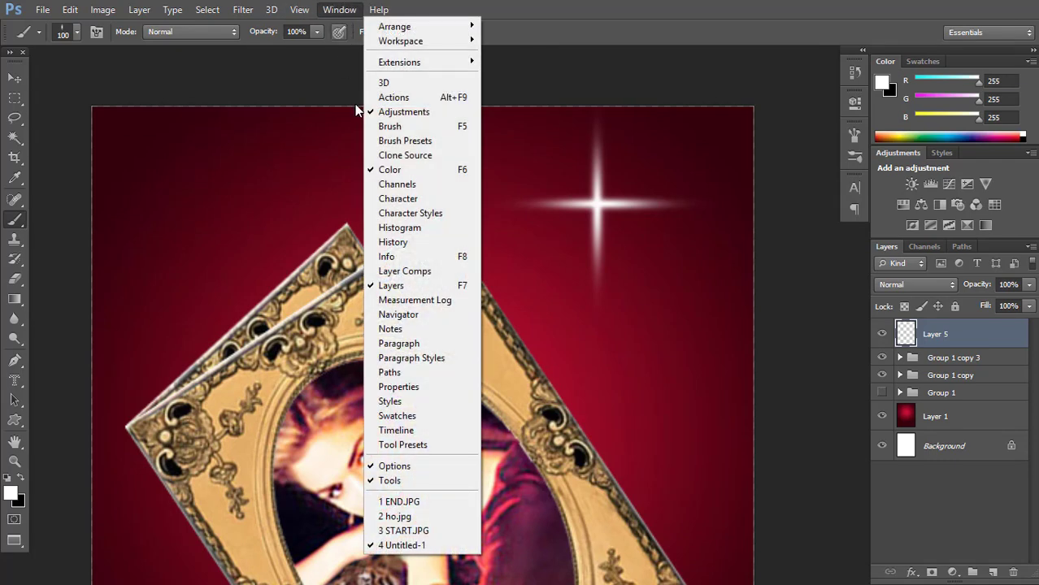
click(398, 501)
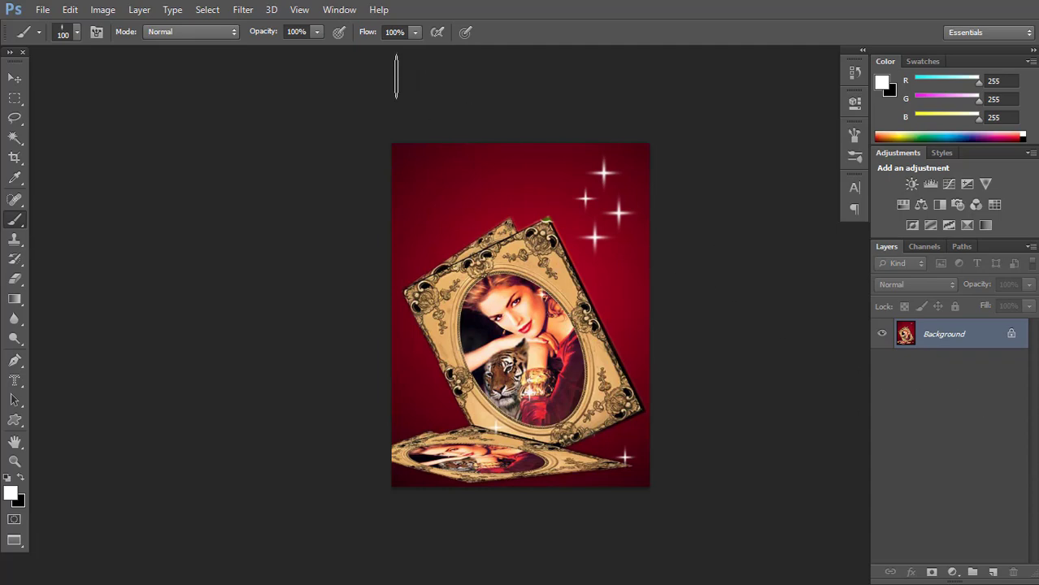
click(339, 10)
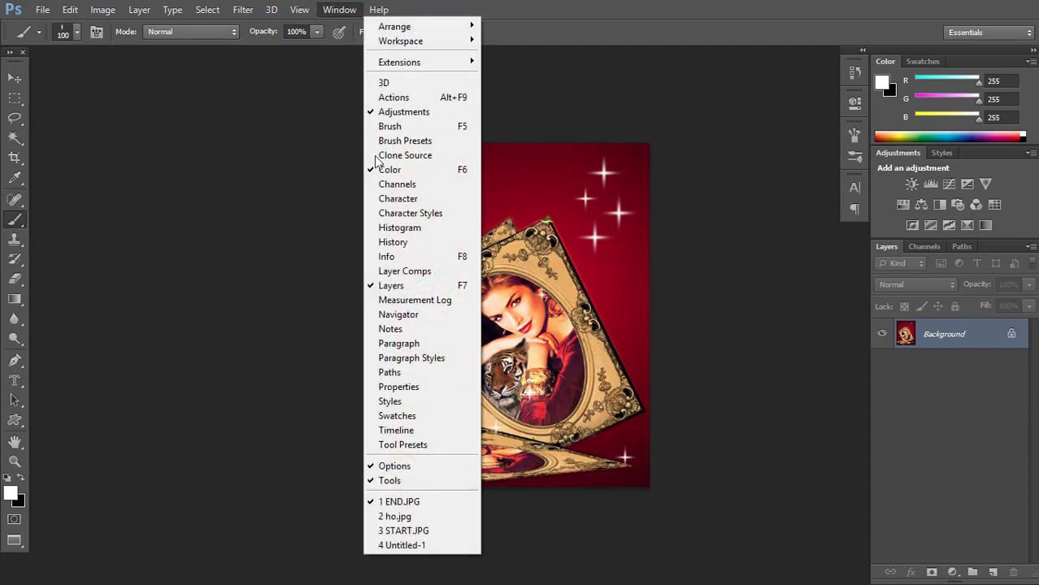
click(401, 545)
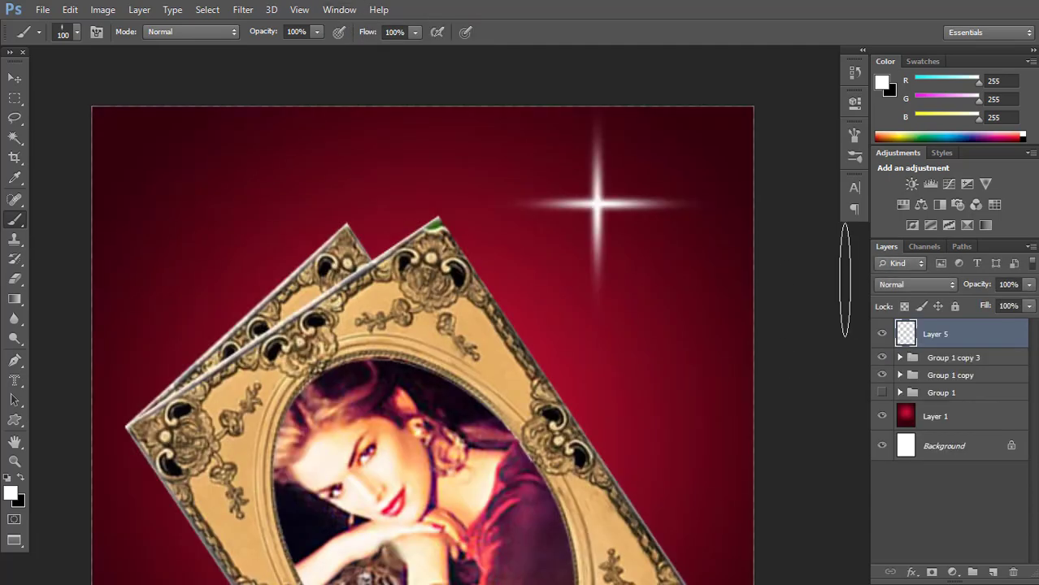
Set the brush tip angle to 45° and paint a 50 px diagonal ray across the sparkle centre.
click(854, 136)
click(748, 326)
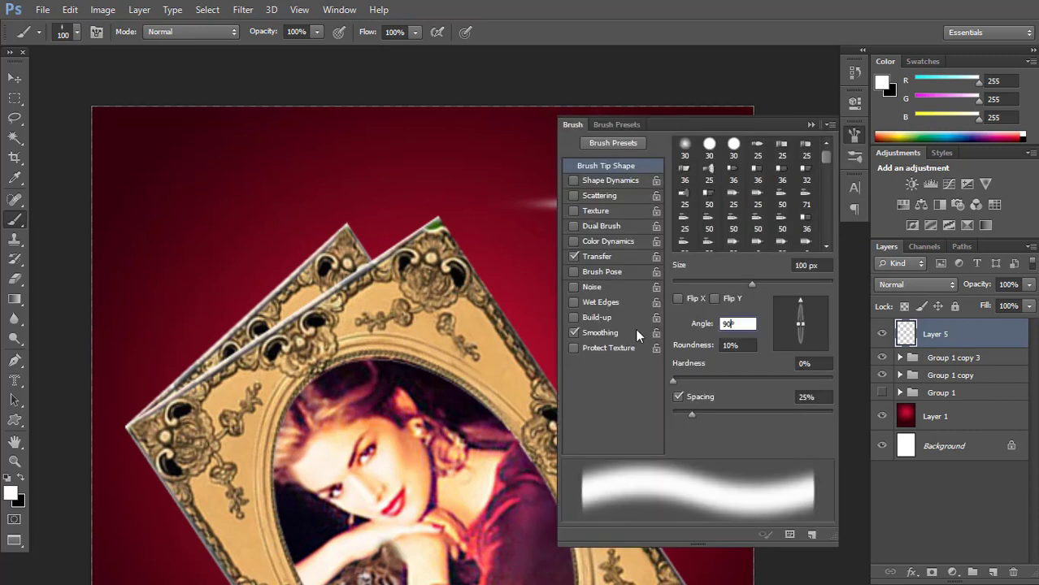
text(45)
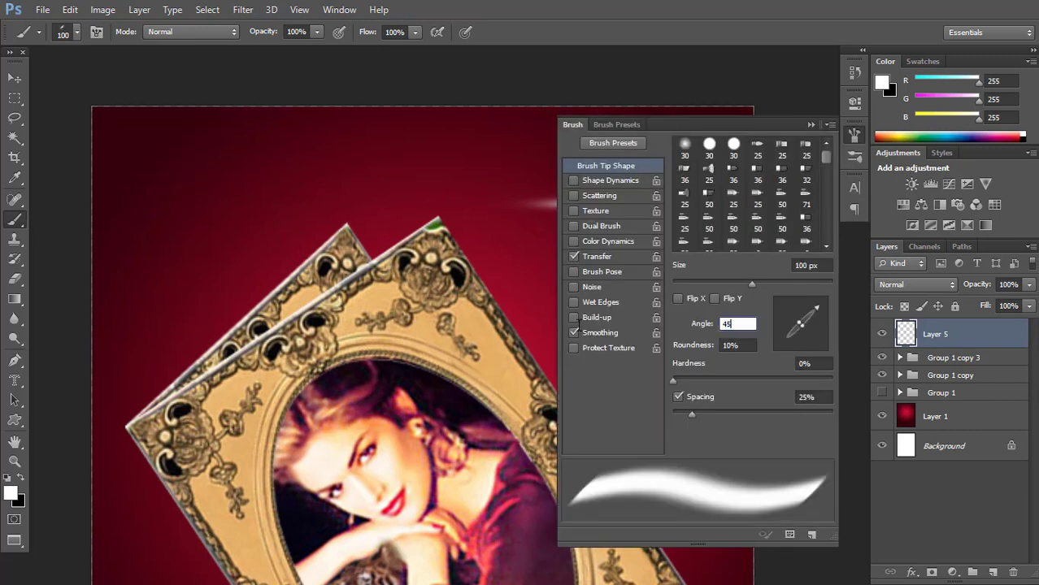
click(574, 317)
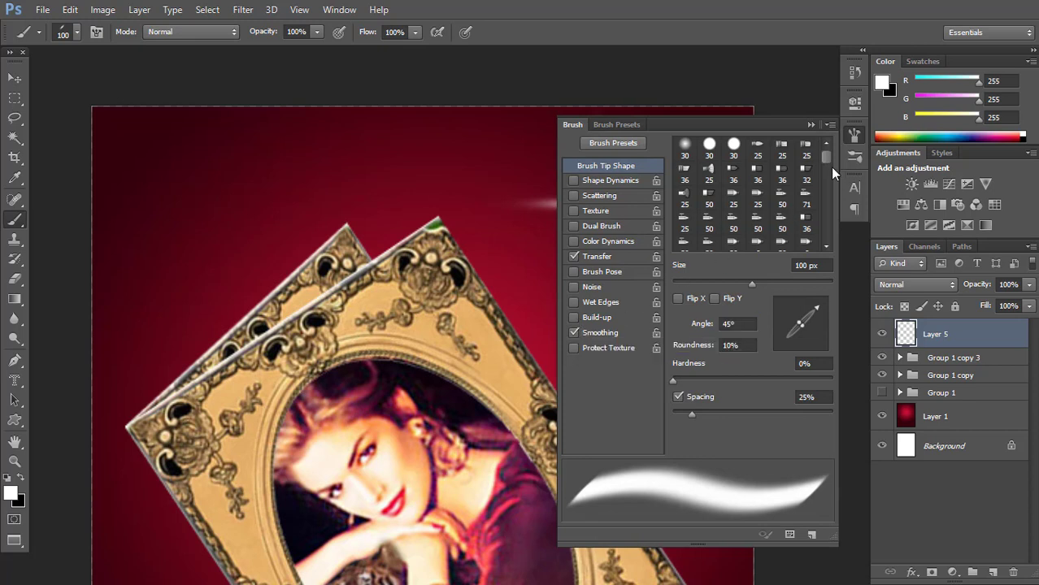
click(854, 136)
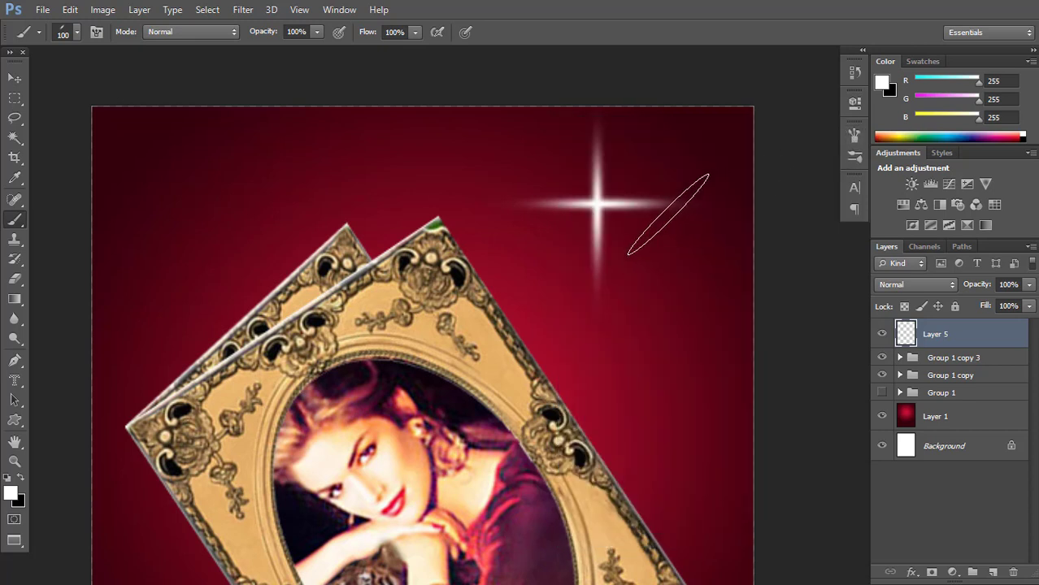
key(bracketleft)
key(bracketleft)
key(bracketleft)
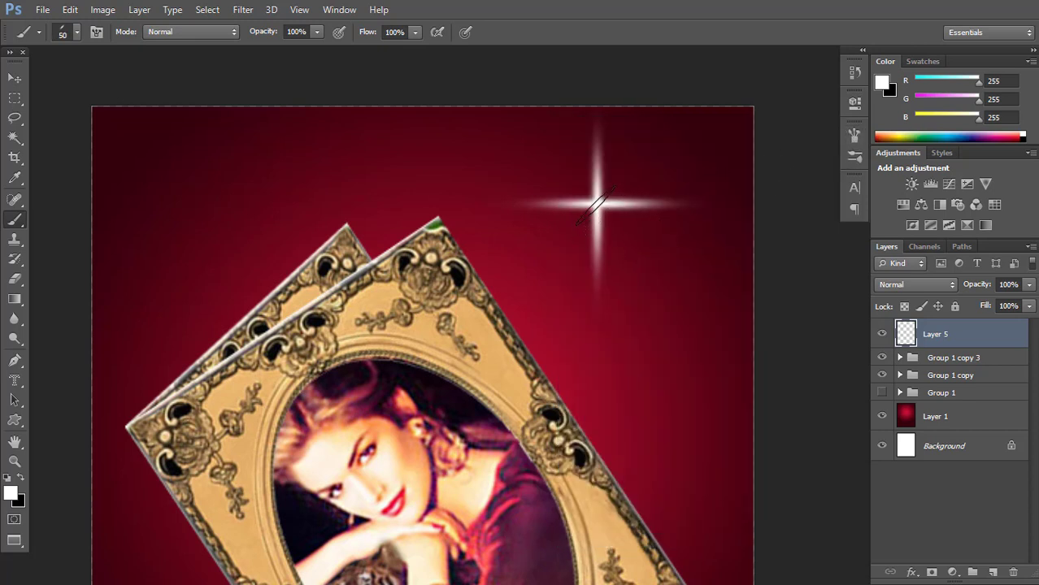
click(595, 205)
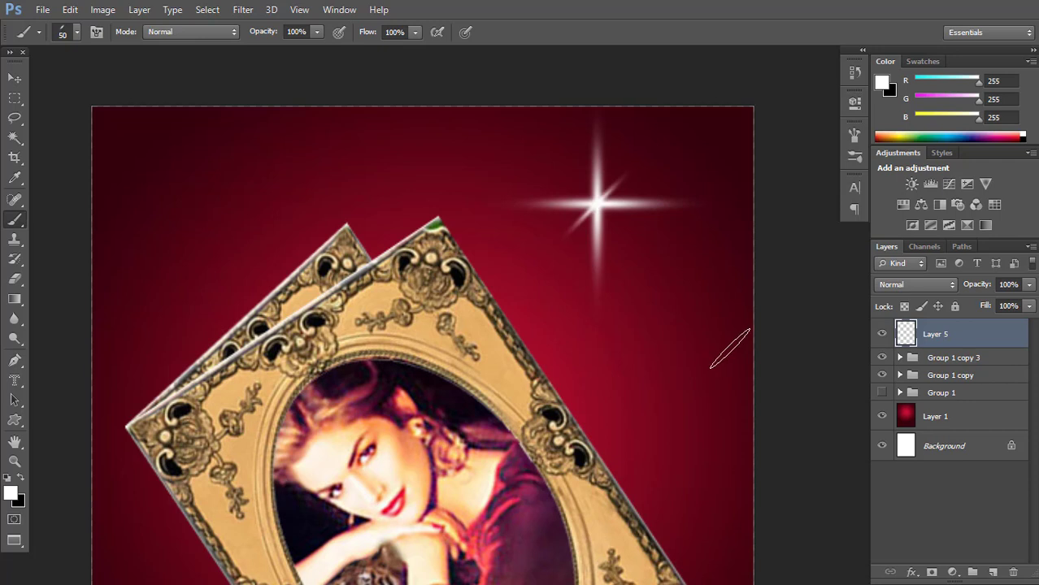
Change the brush tip angle to -45° and paint the opposite diagonal ray across the star.
click(854, 135)
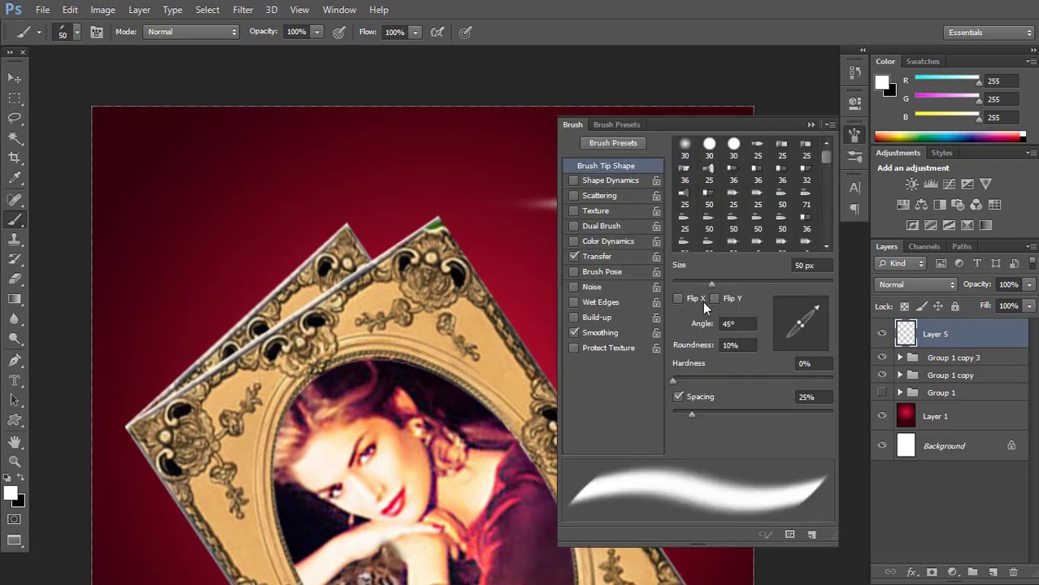
click(721, 323)
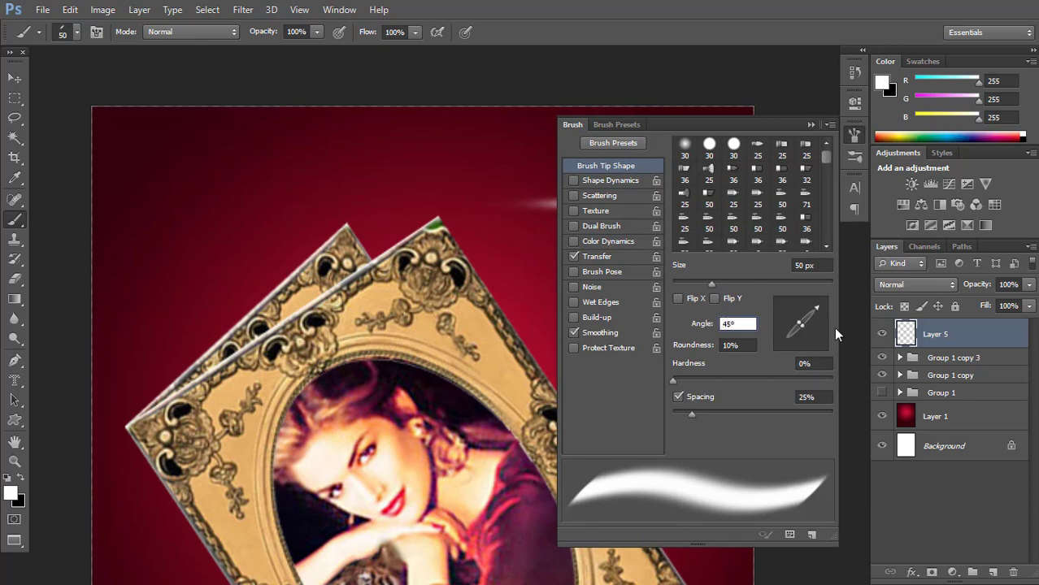
text(-45)
key(Return)
click(855, 135)
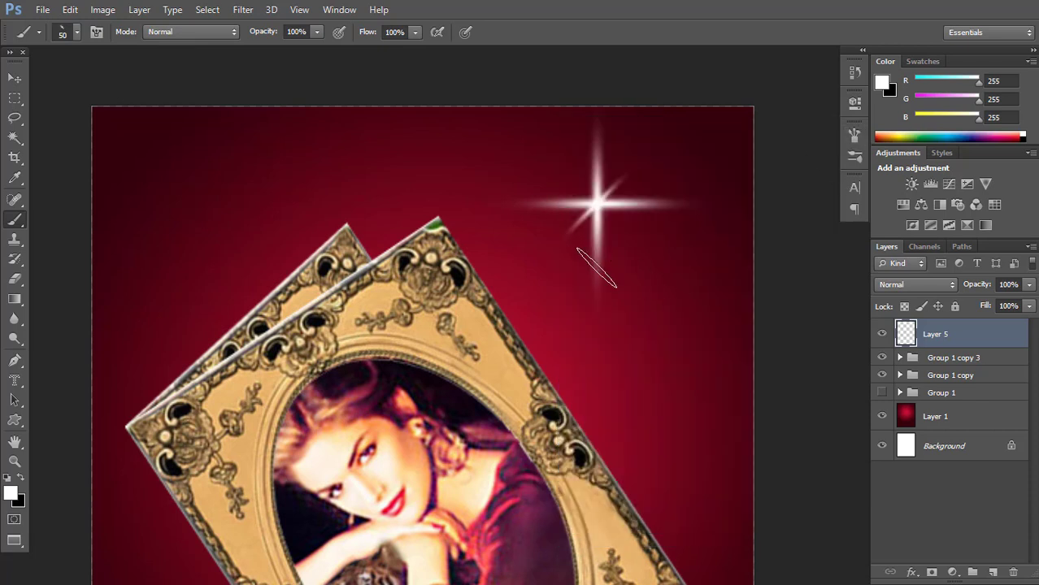
click(597, 203)
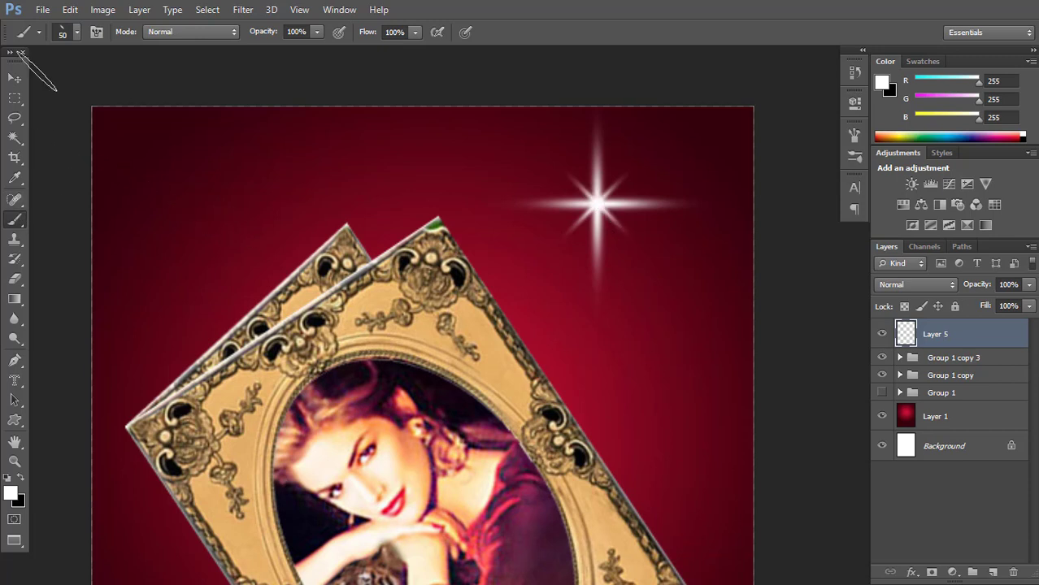
Dab the star centre twice with a soft round brush at lower opacity.
click(77, 32)
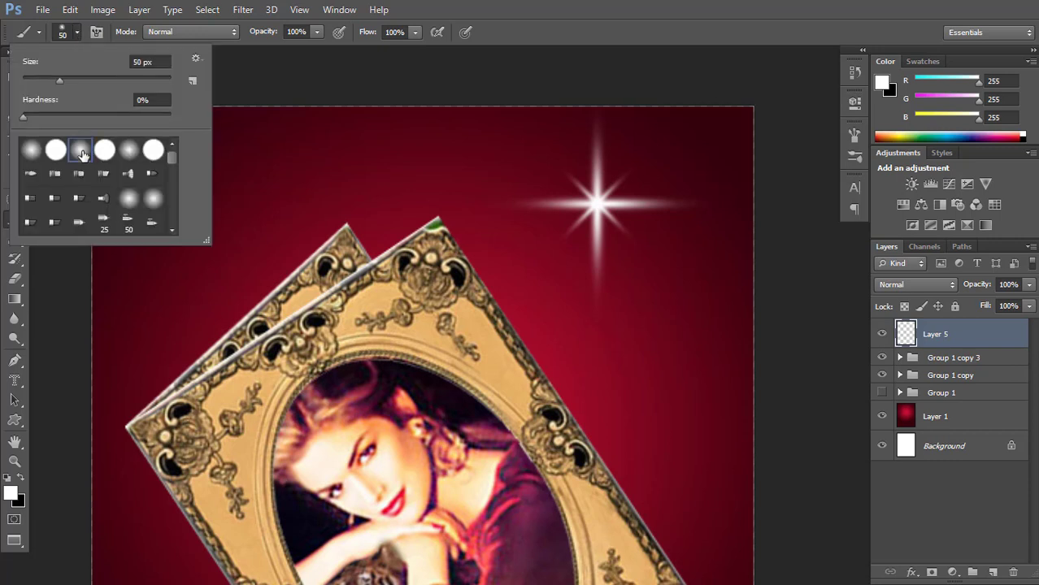
double_click(81, 155)
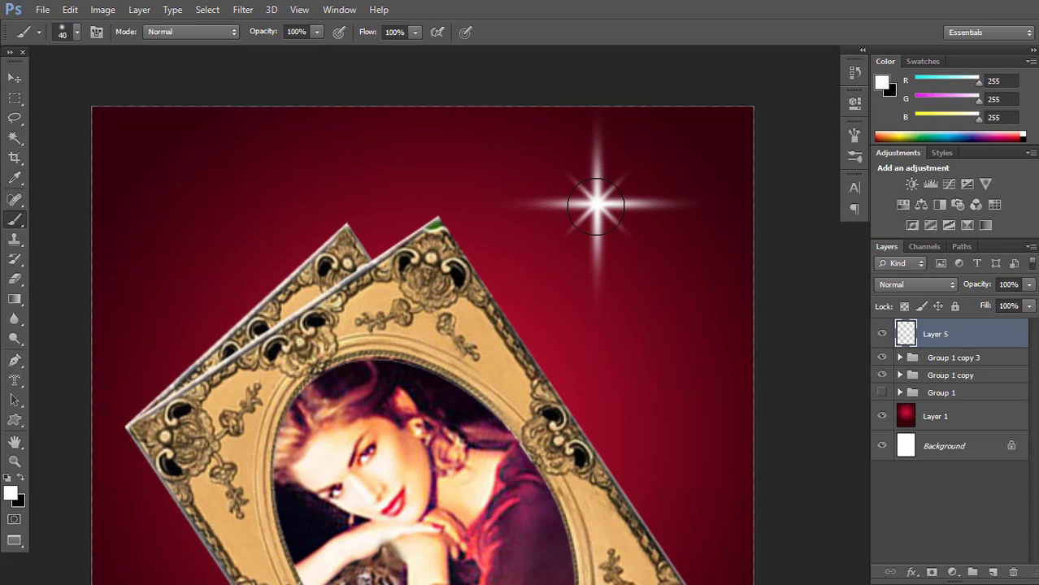
key(bracketleft)
mouse_move(315, 32)
mouse_down()
mouse_move(277, 53)
mouse_move(290, 49)
mouse_up()
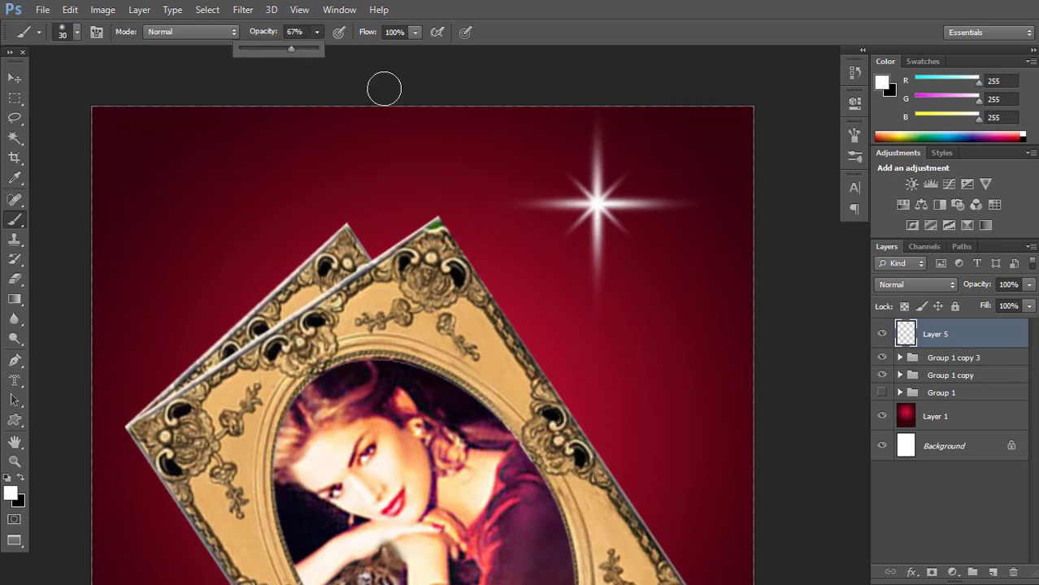
key(bracketright)
key(bracketright)
click(597, 205)
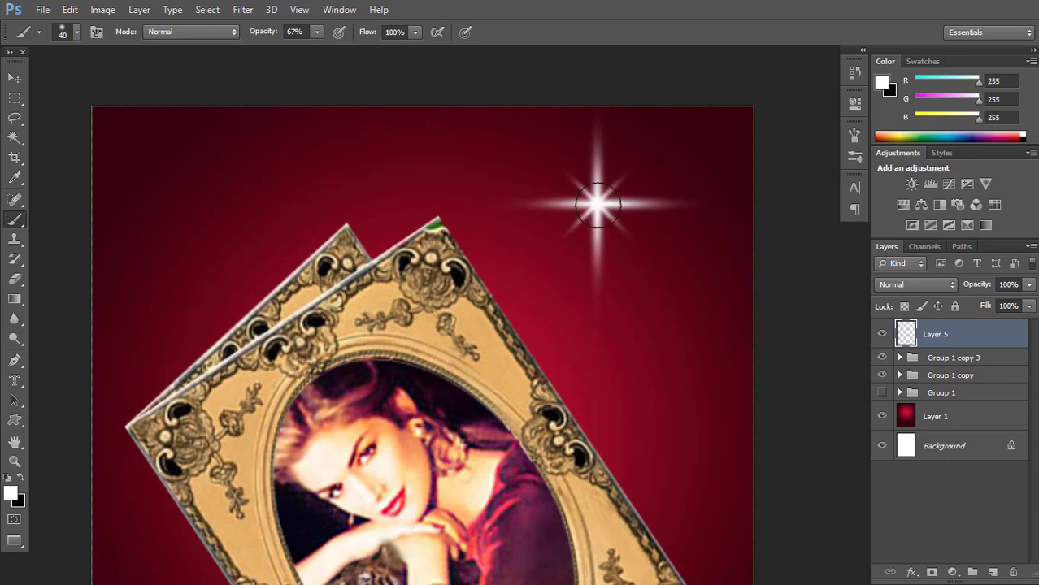
click(597, 205)
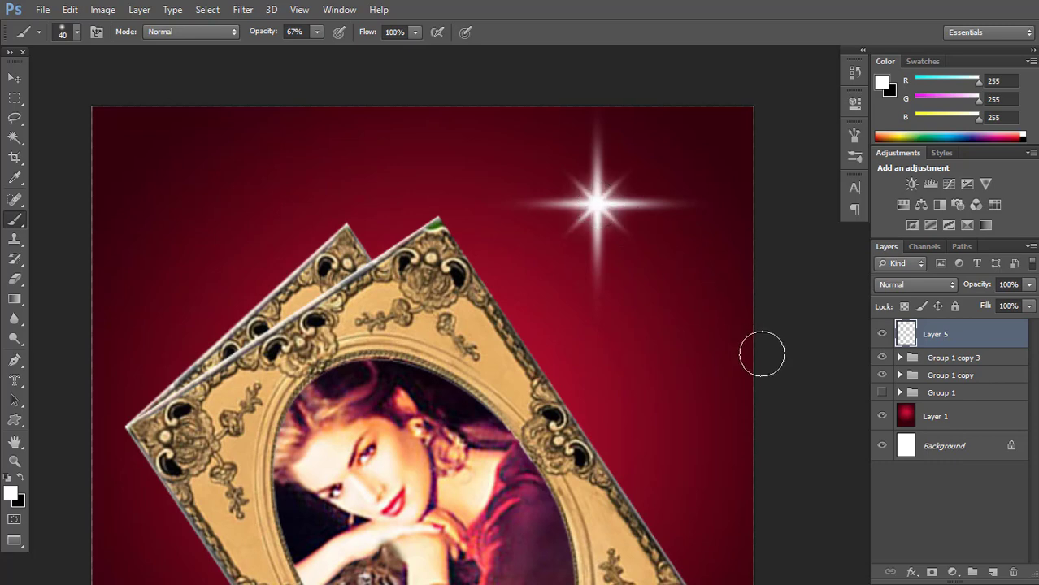
scroll(762, 355, down, 1)
scroll(764, 345, down, 1)
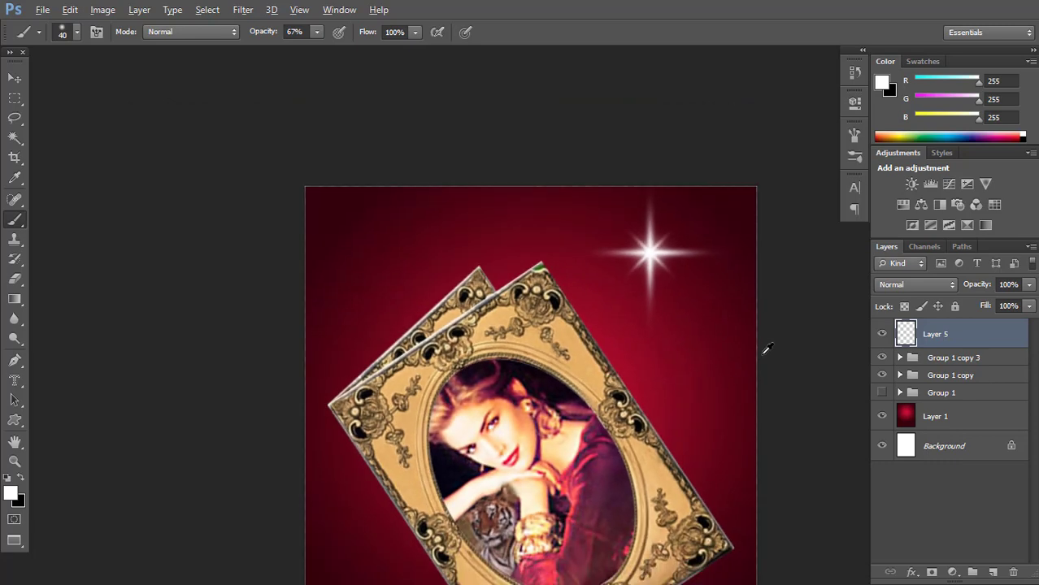
Alt-drag a copy of the sparkle below-right of the original and shrink it to about half size.
click(883, 336)
key(ctrl+minus)
key(ctrl+minus)
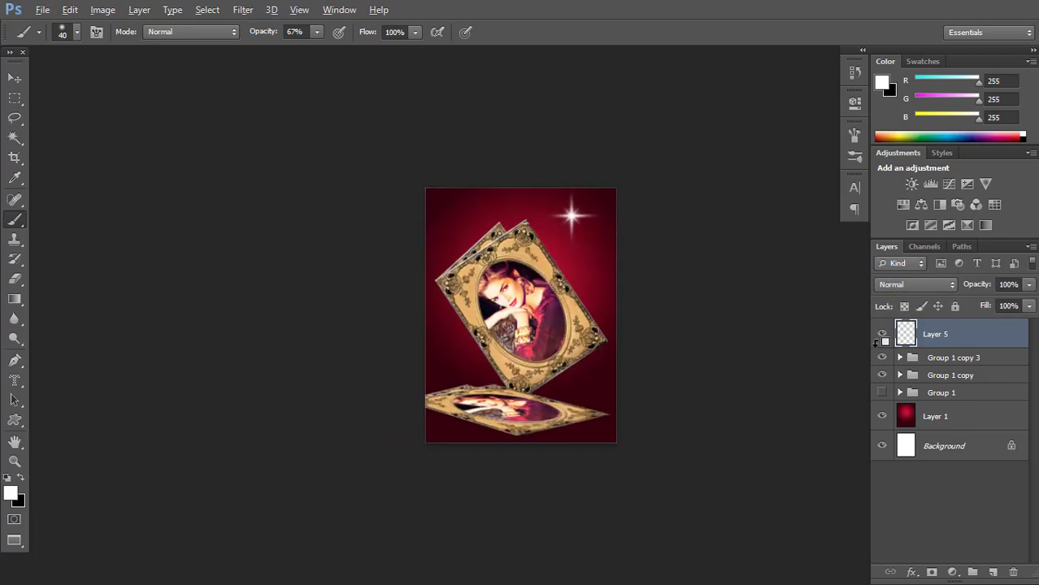
key(alt)
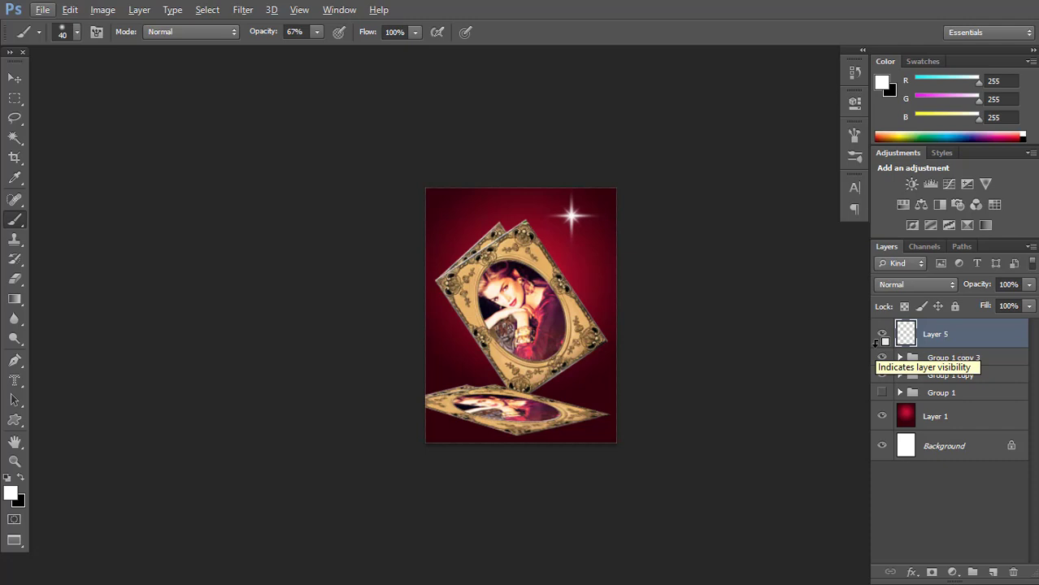
key(ctrl+plus)
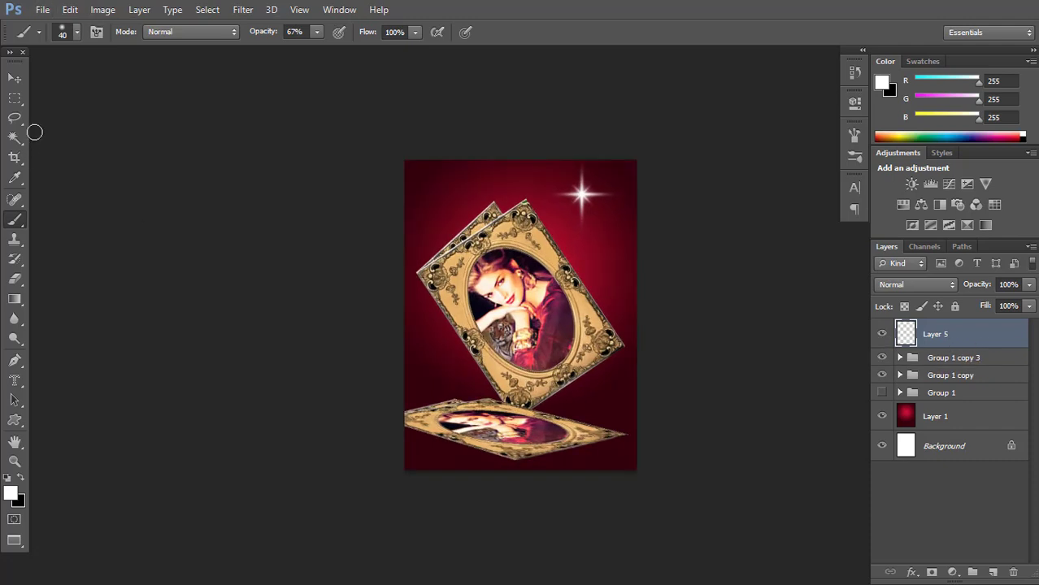
click(15, 78)
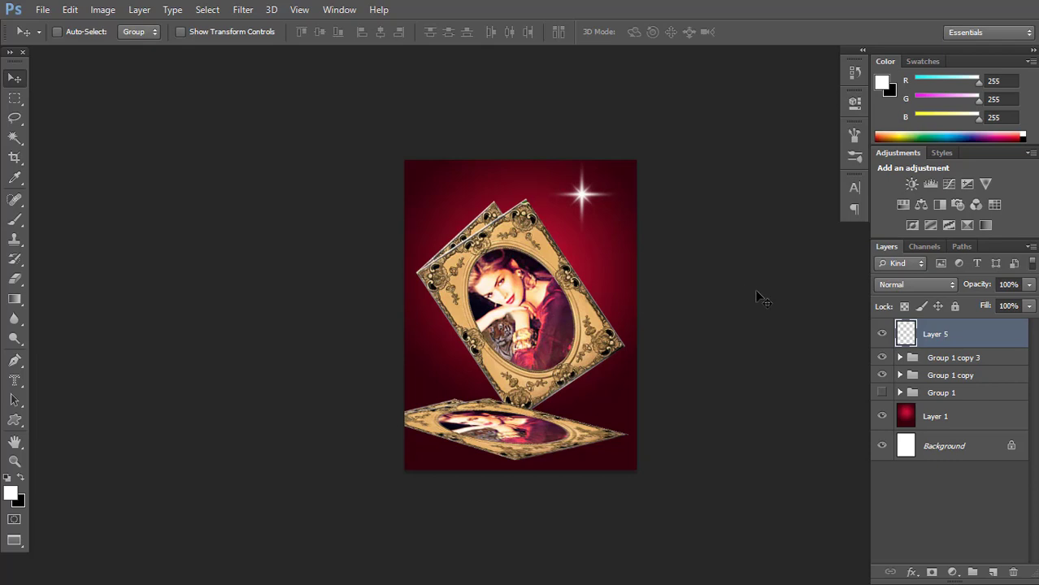
drag(582, 195, 603, 235)
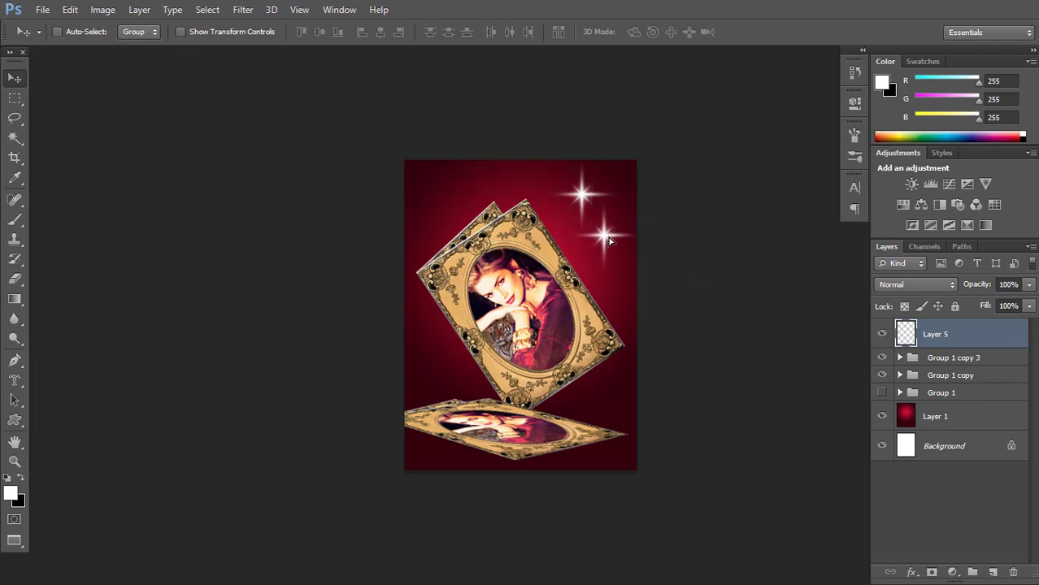
key(ctrl+t)
drag(647, 278, 611, 232)
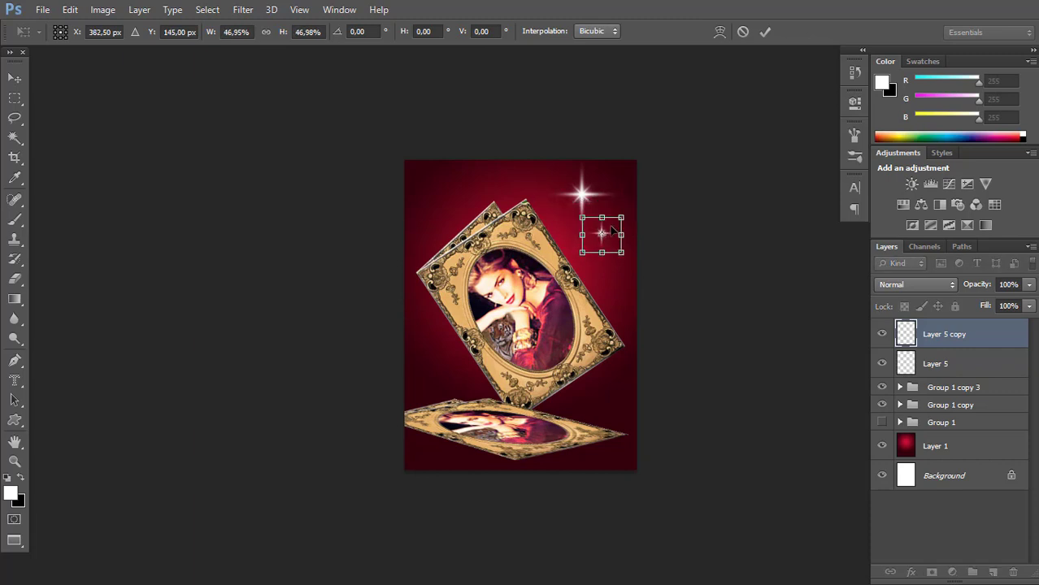
key(Return)
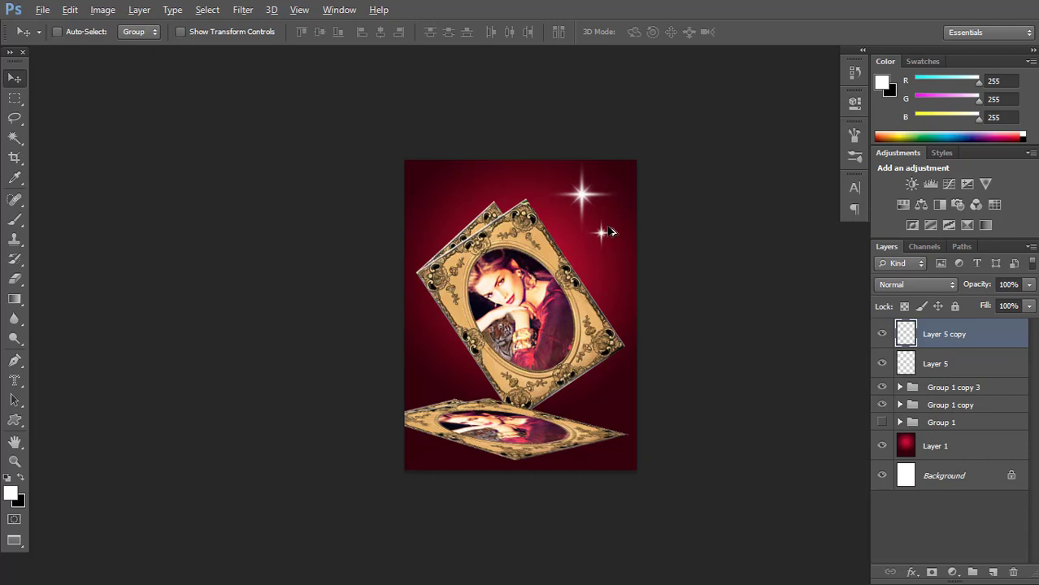
Copy sparkles beside the reflection and above the frames, enlarging the top one to about 174%.
drag(612, 232, 620, 417)
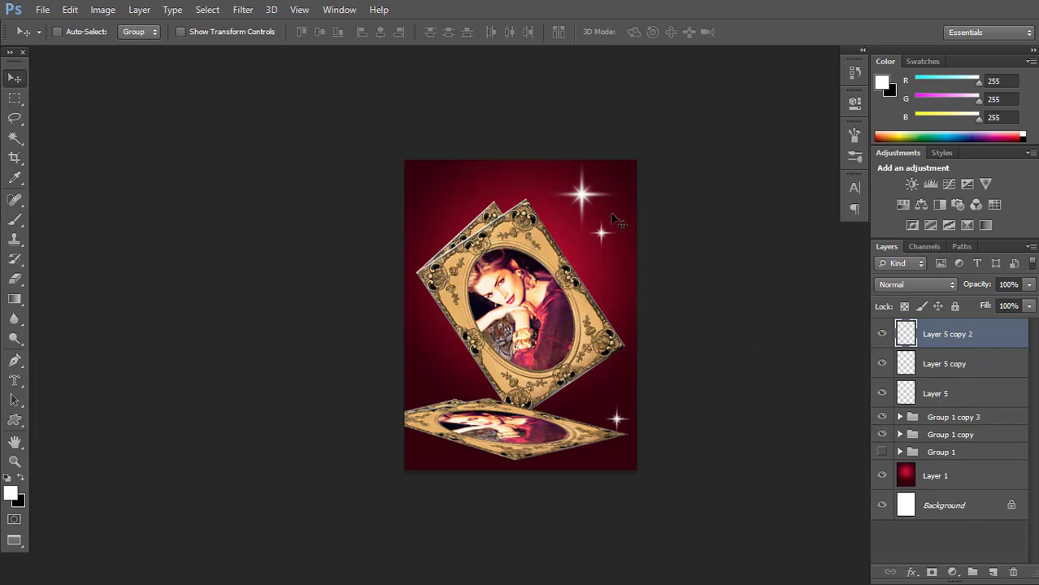
mouse_move(589, 204)
mouse_down()
mouse_move(430, 209)
mouse_move(389, 81)
mouse_up()
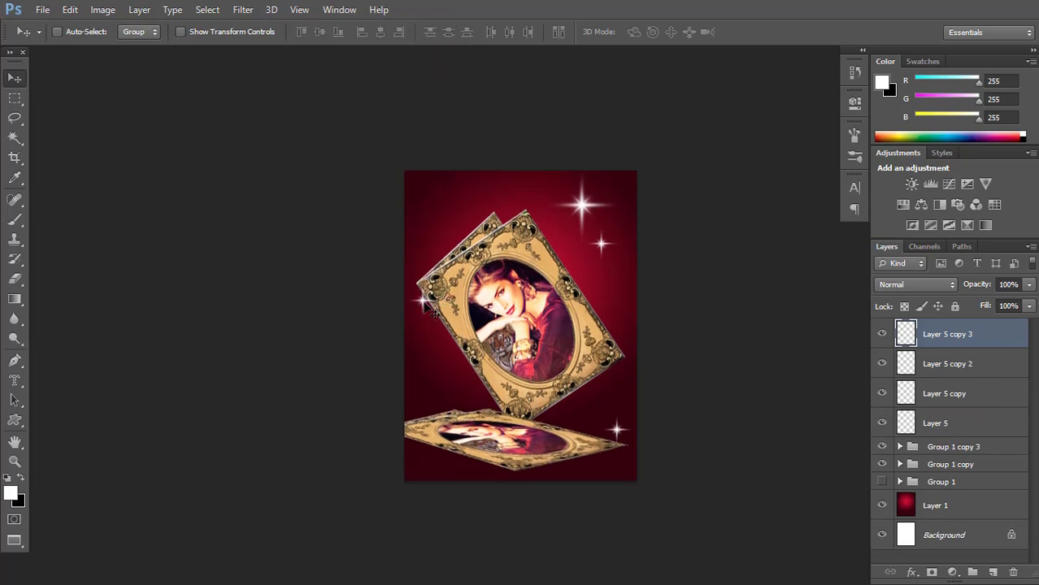
mouse_move(421, 304)
mouse_down()
mouse_move(446, 209)
mouse_move(494, 252)
mouse_move(466, 219)
mouse_move(499, 211)
mouse_up()
key(ctrl+t)
key(Return)
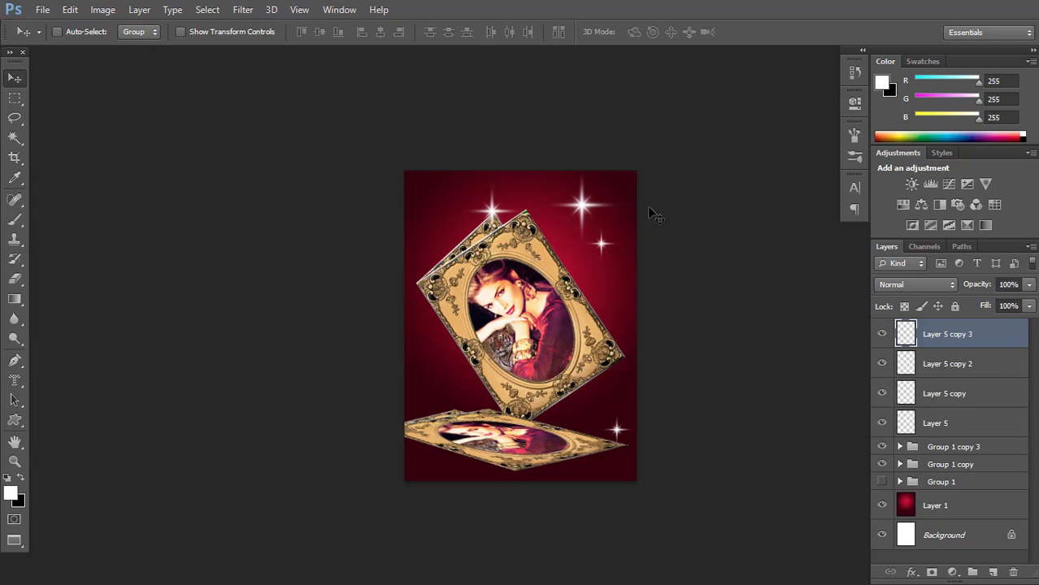